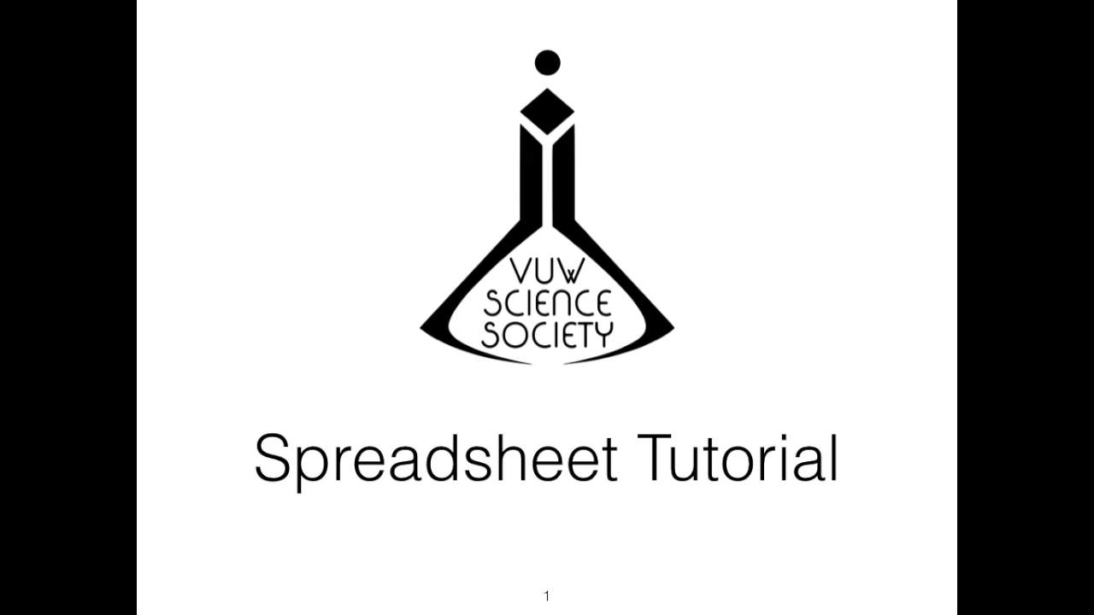
# Step: Advance past the 'Spreadsheet Tutorial' title slide to the next slide
pyautogui.press('Right')
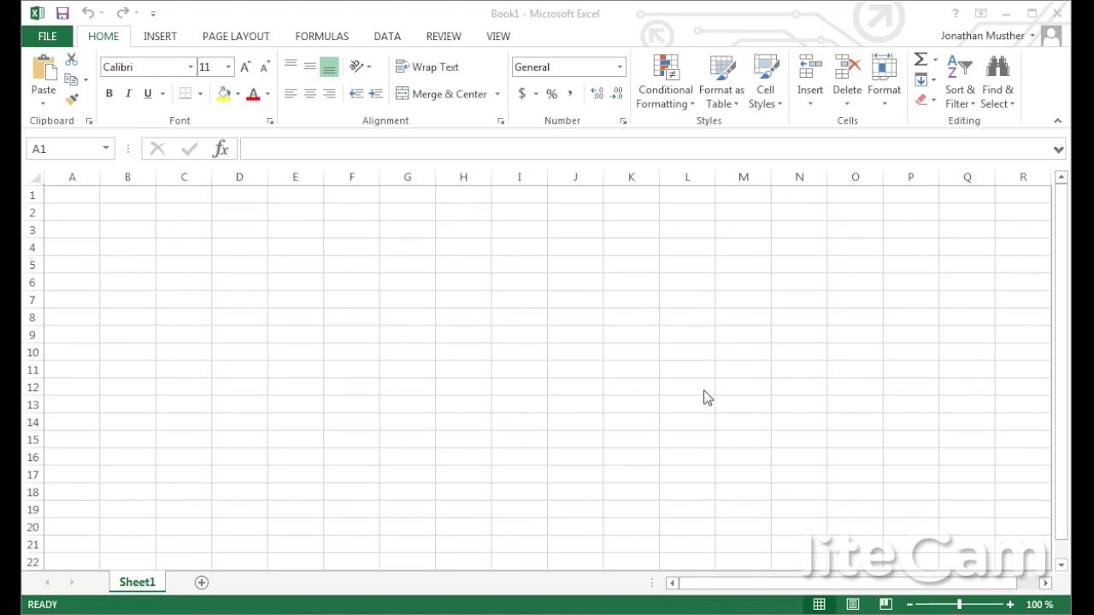
pyautogui.click(357, 101)
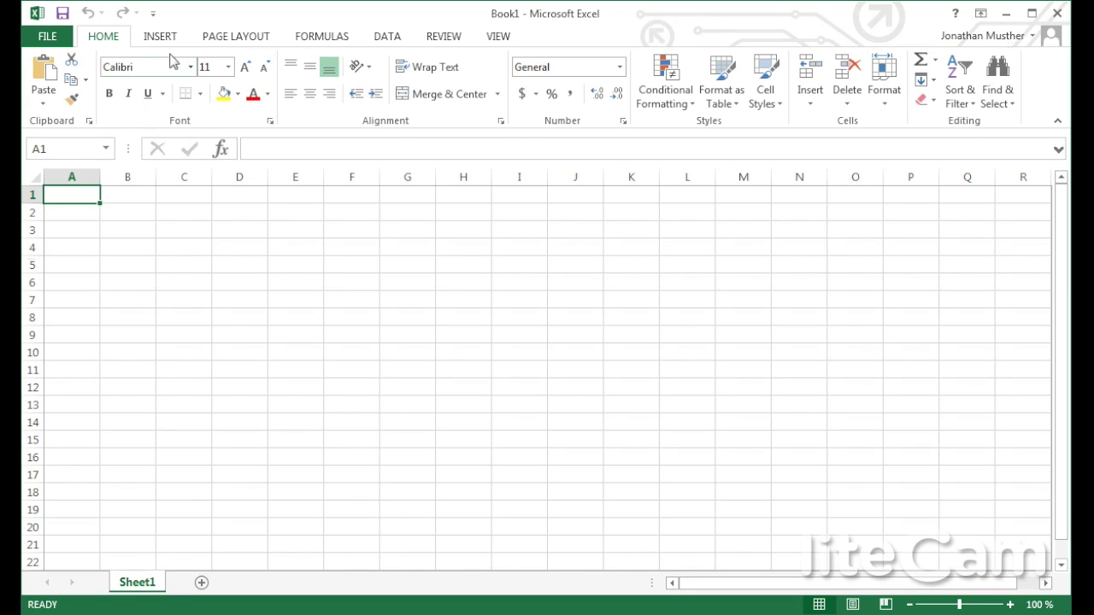
pyautogui.click(192, 70)
pyautogui.click(193, 70)
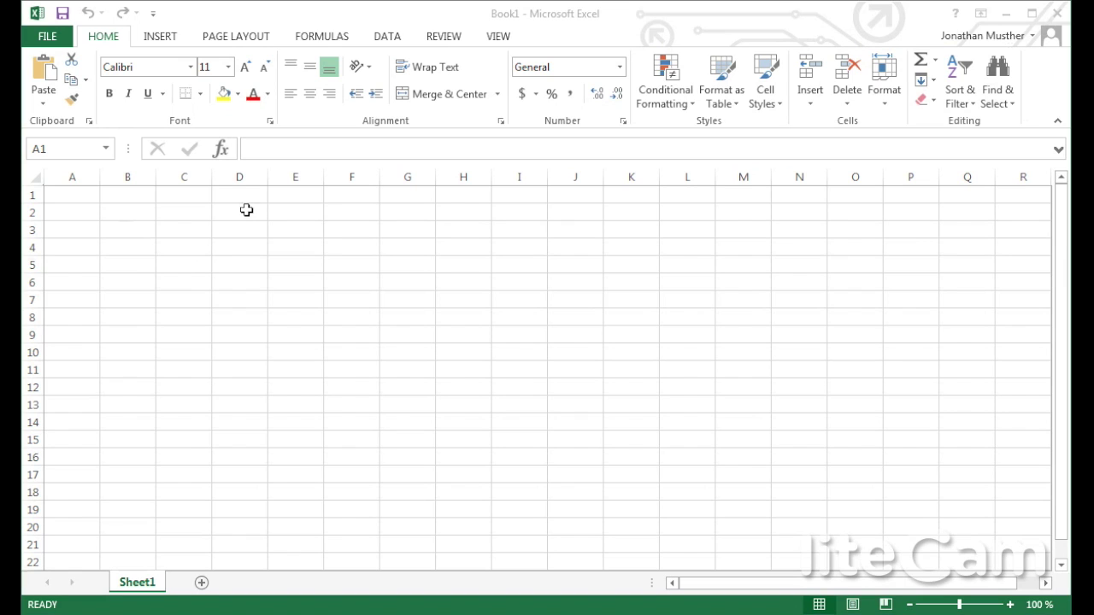
pyautogui.click(189, 246)
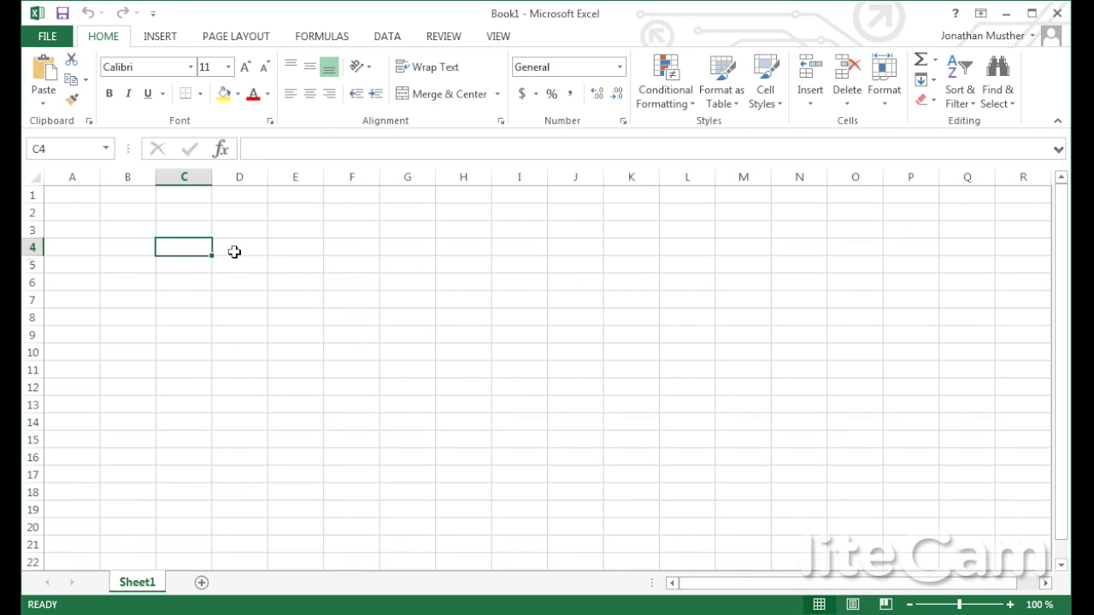
pyautogui.click(76, 200)
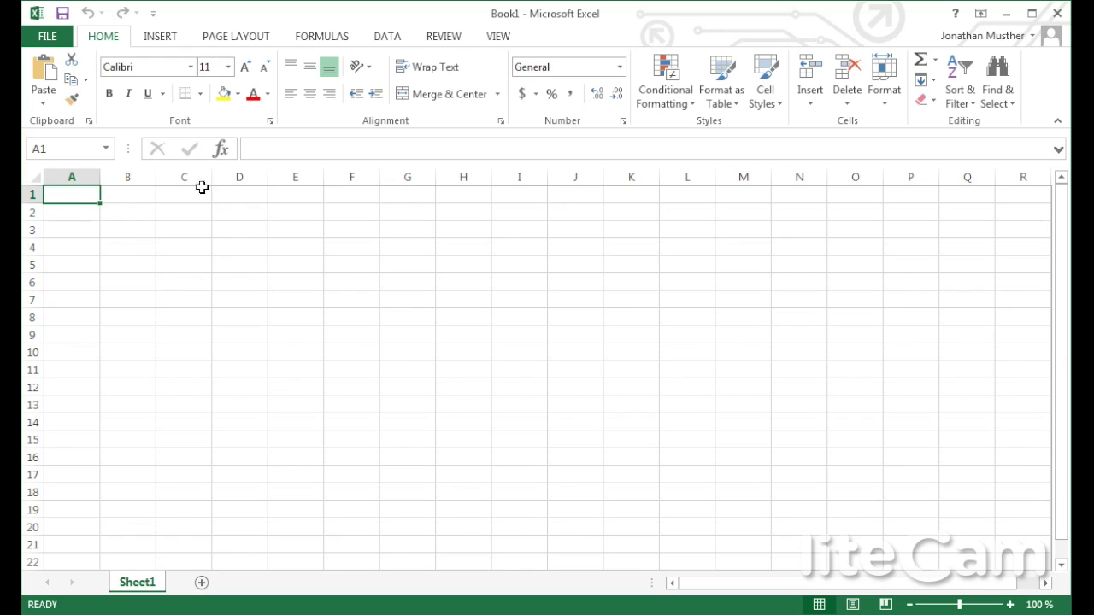
pyautogui.click(280, 152)
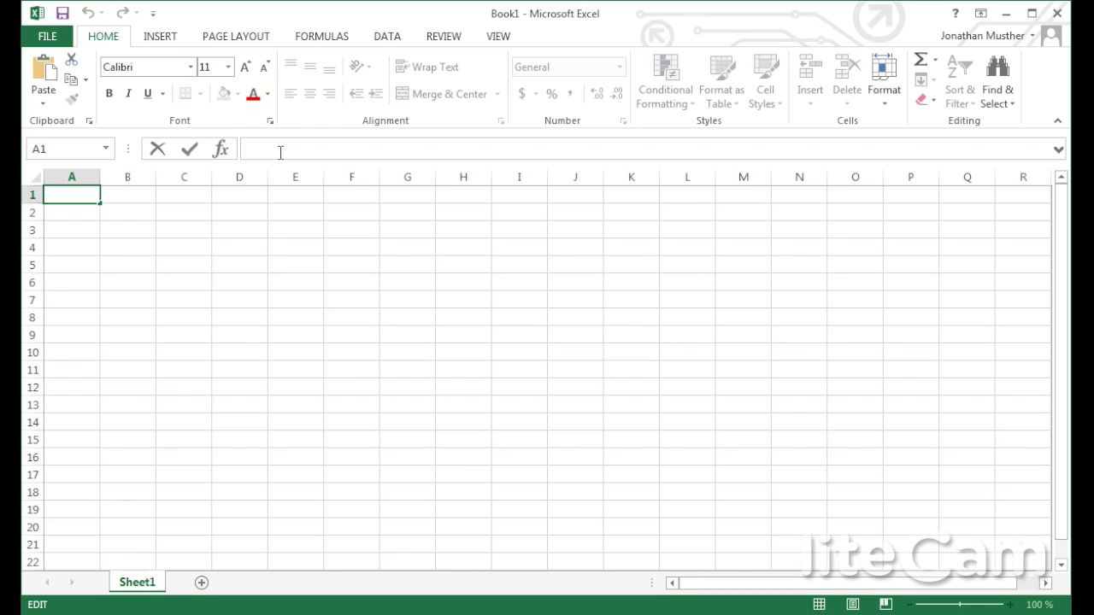
# Step: Enter =3+2 in cell A1 so it shows 5, then reselect A1 to view the formula
pyautogui.write('=3+2')
pyautogui.press('Return')
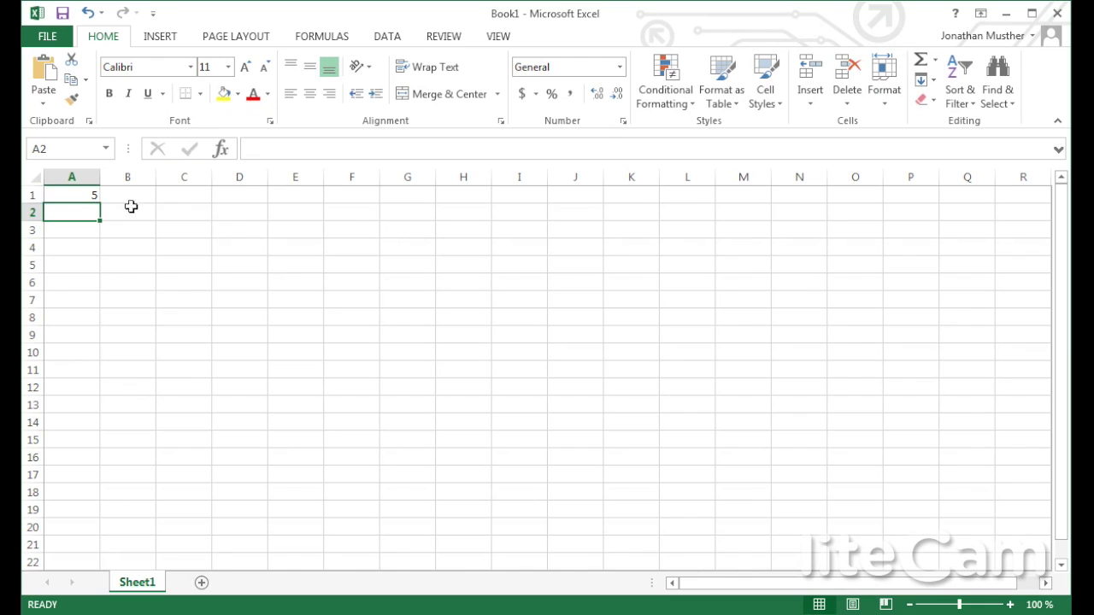
pyautogui.click(82, 199)
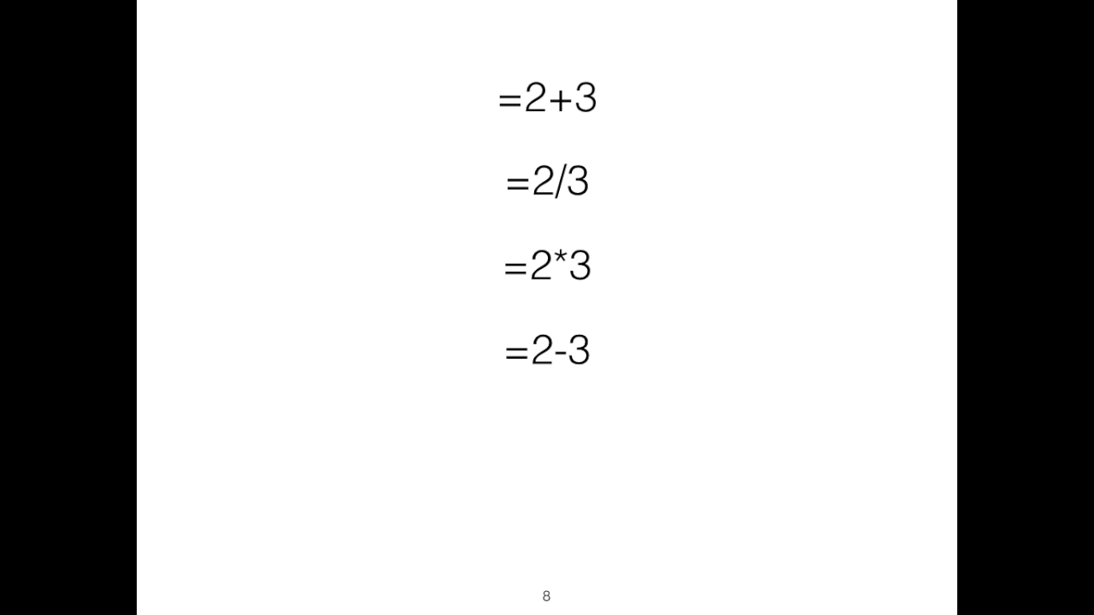
# Step: Advance to slide 9 showing the fraction (2×3)/(4×5)
pyautogui.press('Right')
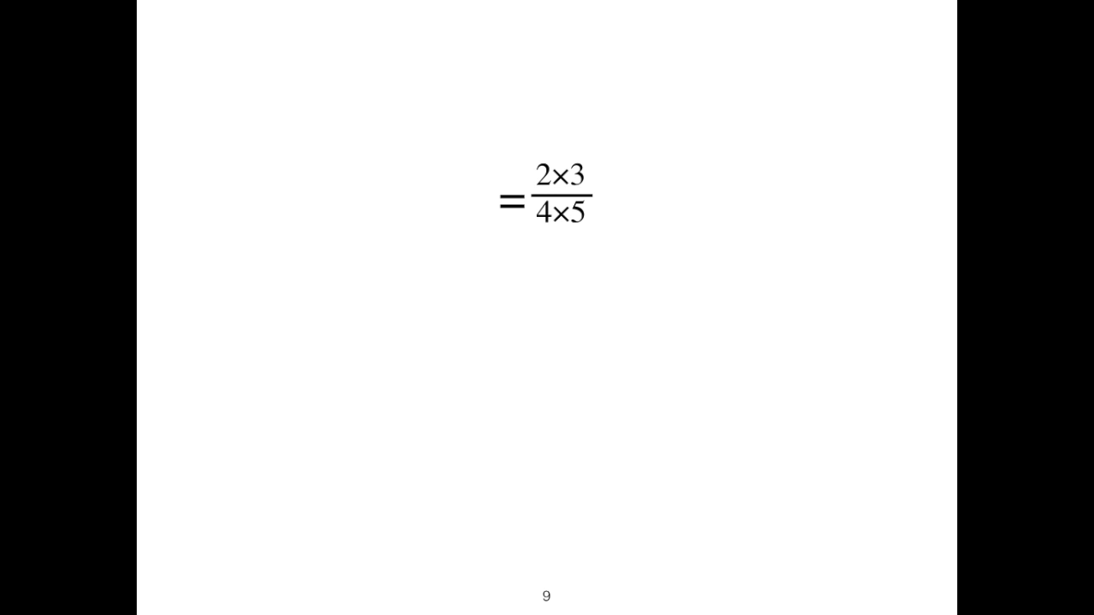
# Step: Reveal =(2*3)/(4*5) beneath the fraction and advance to slide 10
pyautogui.press('Right')
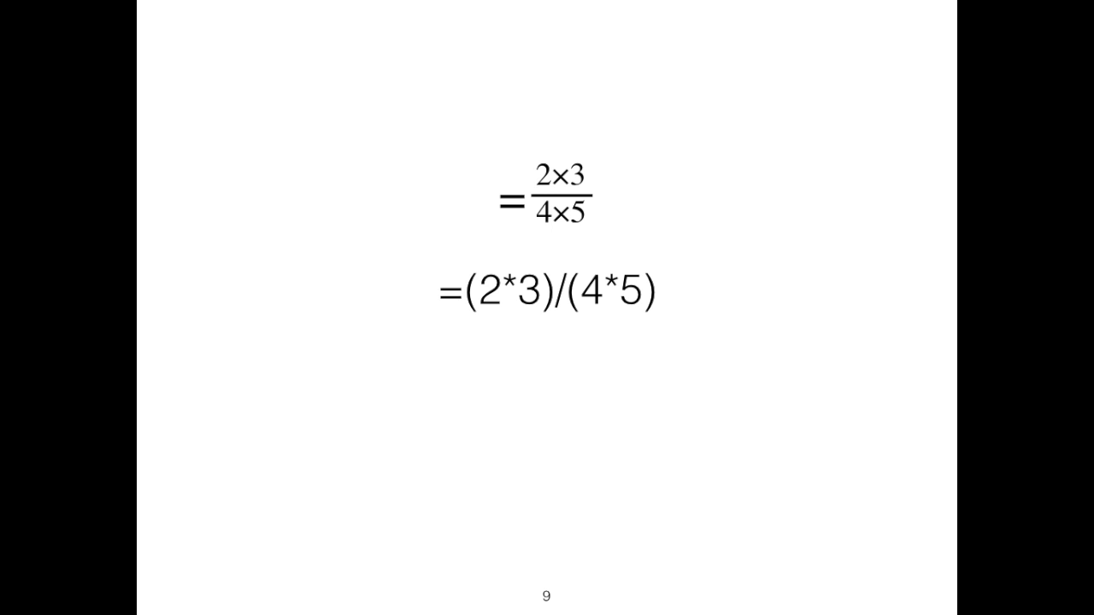
pyautogui.press('Right')
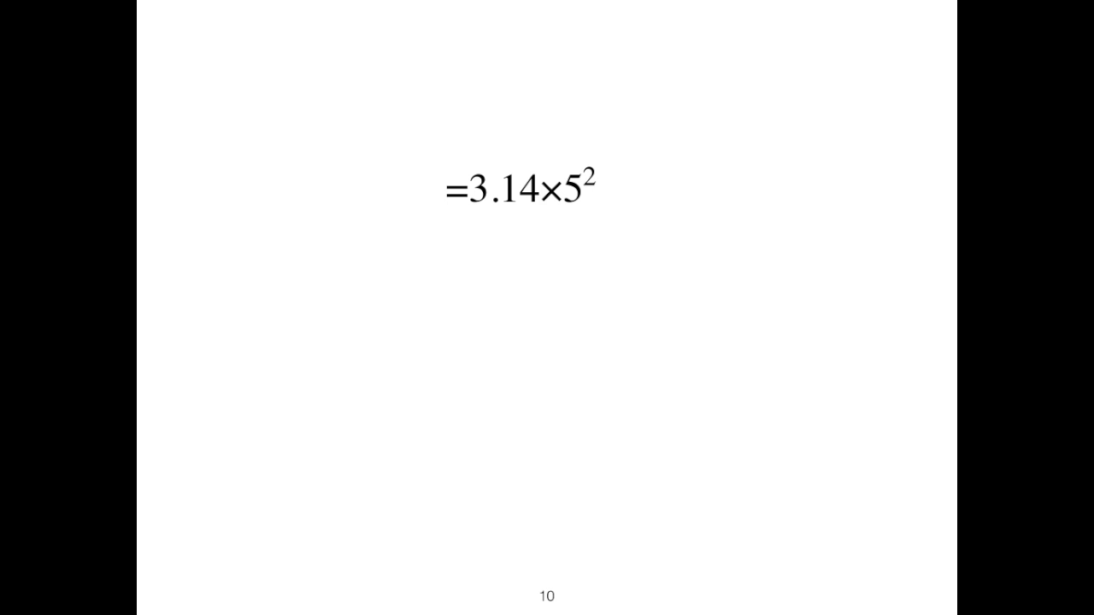
# Step: Reveal =3.14*5^2 under the squared expression and advance to slide 11
pyautogui.press('Right')
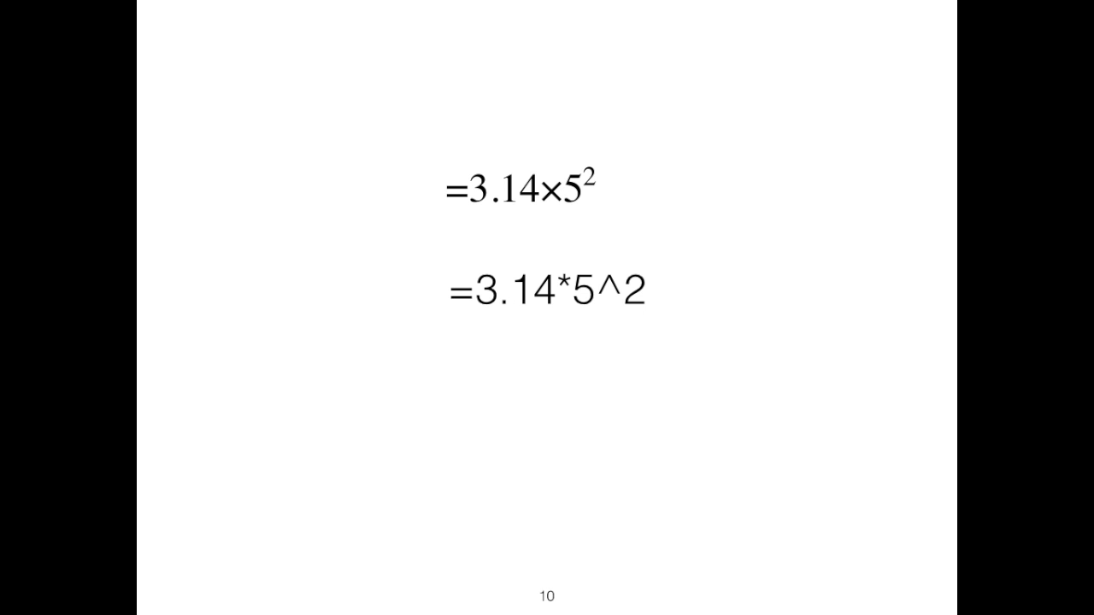
pyautogui.press('Right')
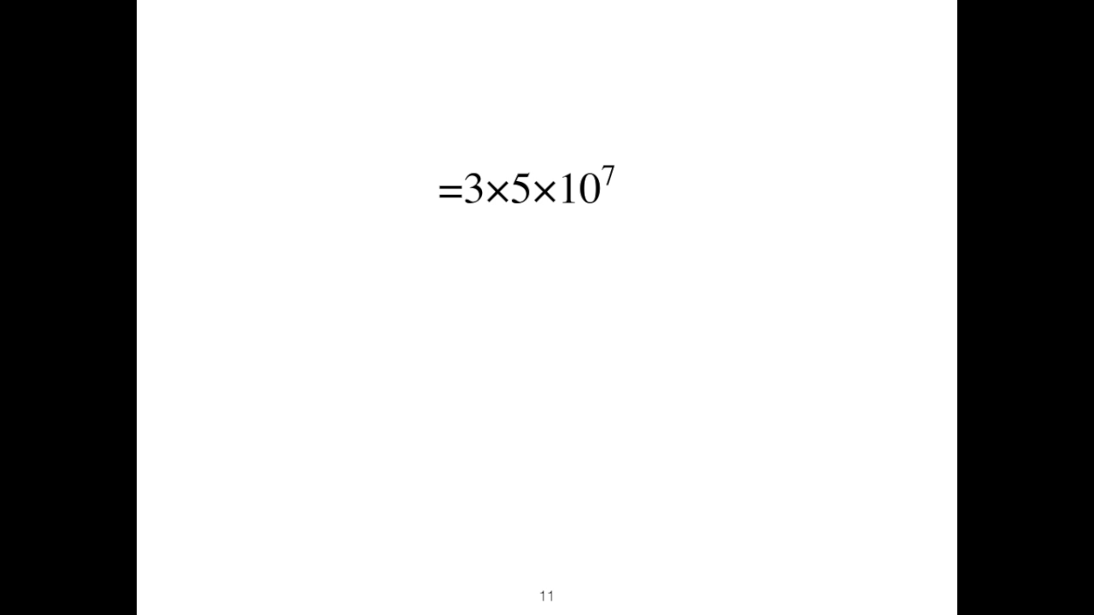
# Step: Build in the E-notation form =3*5E7 on slide 11
pyautogui.press('Right')
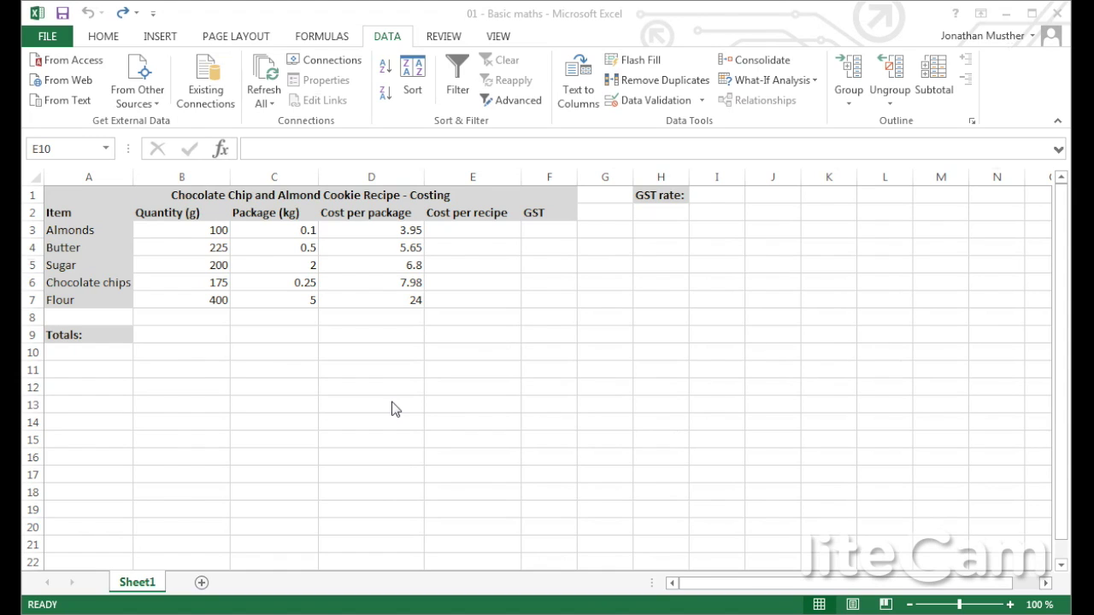
# Step: Select the ingredient rows A3:D7, Almonds through Flour, for sorting
pyautogui.click(100, 39)
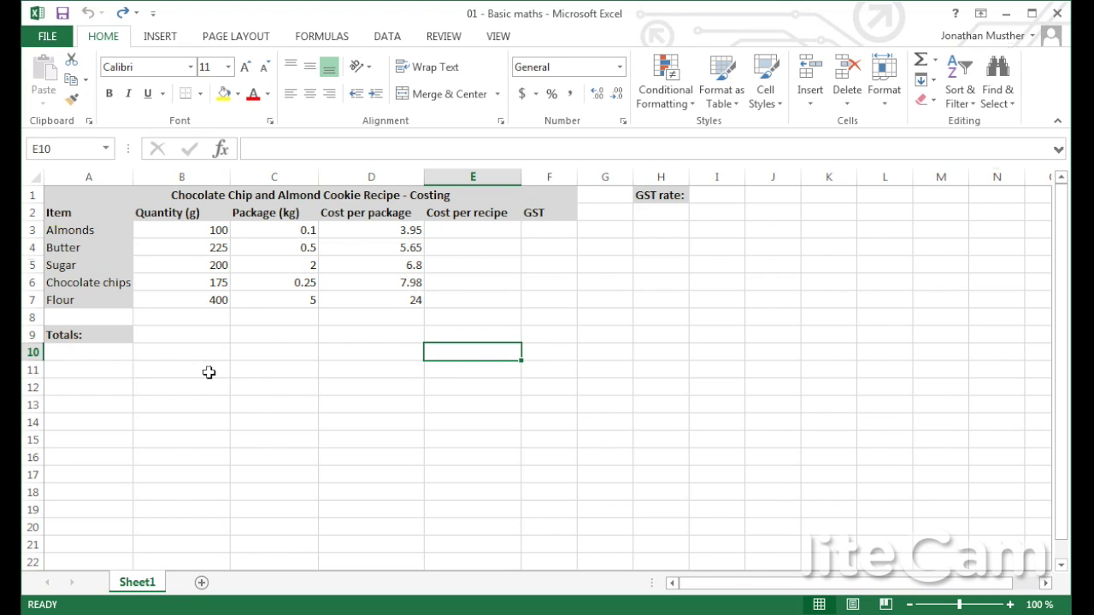
pyautogui.moveTo(91, 230); pyautogui.dragTo(357, 305)
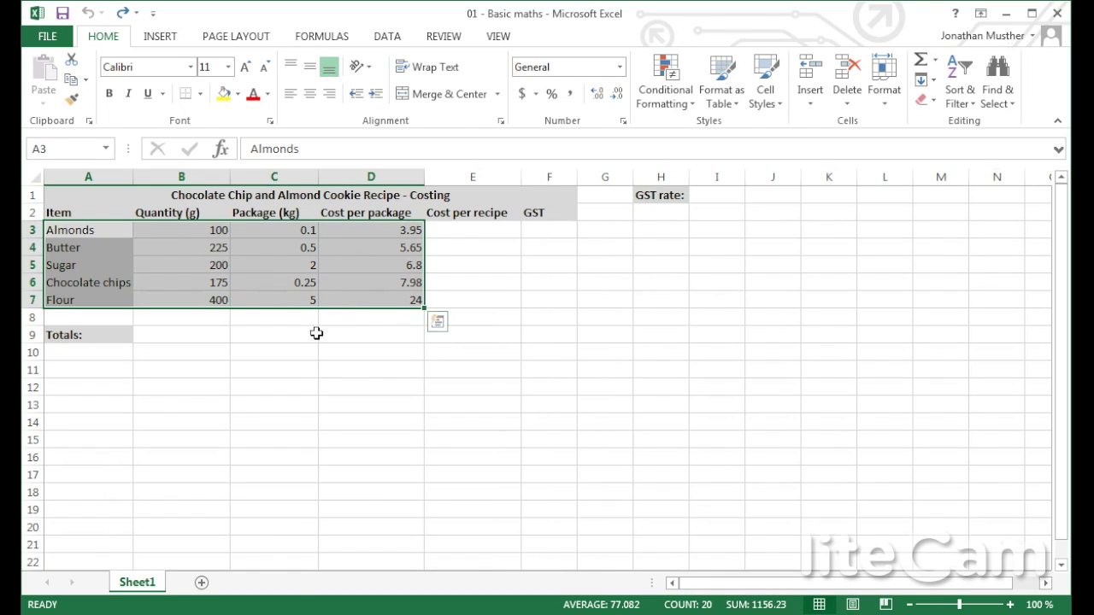
pyautogui.click(384, 34)
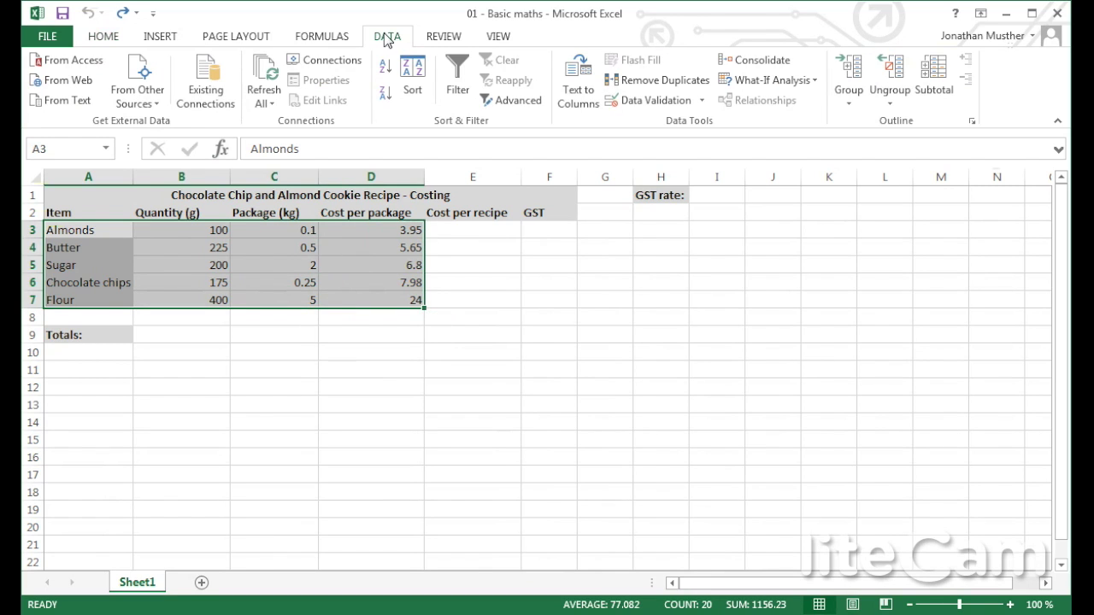
# Step: Sort the ingredient rows by Quantity (g), largest to smallest
pyautogui.click(416, 70)
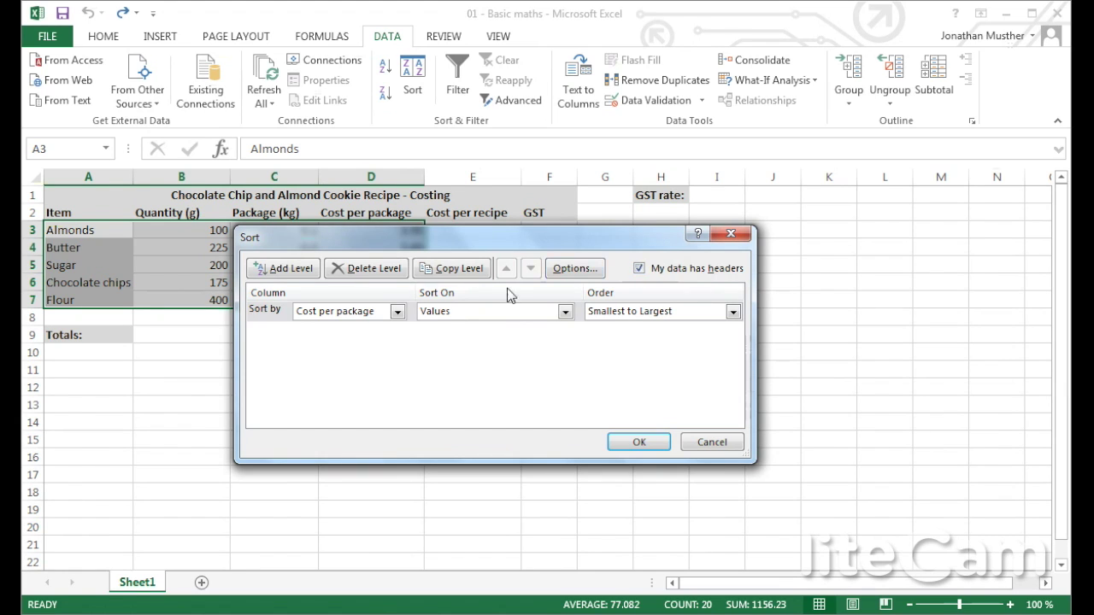
pyautogui.click(397, 311)
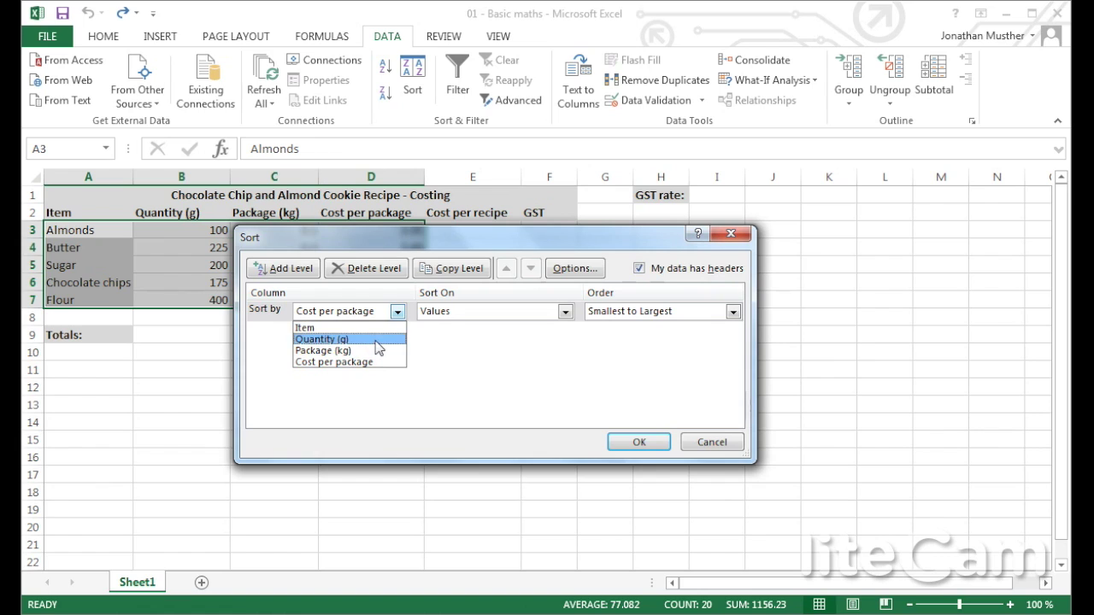
pyautogui.click(376, 340)
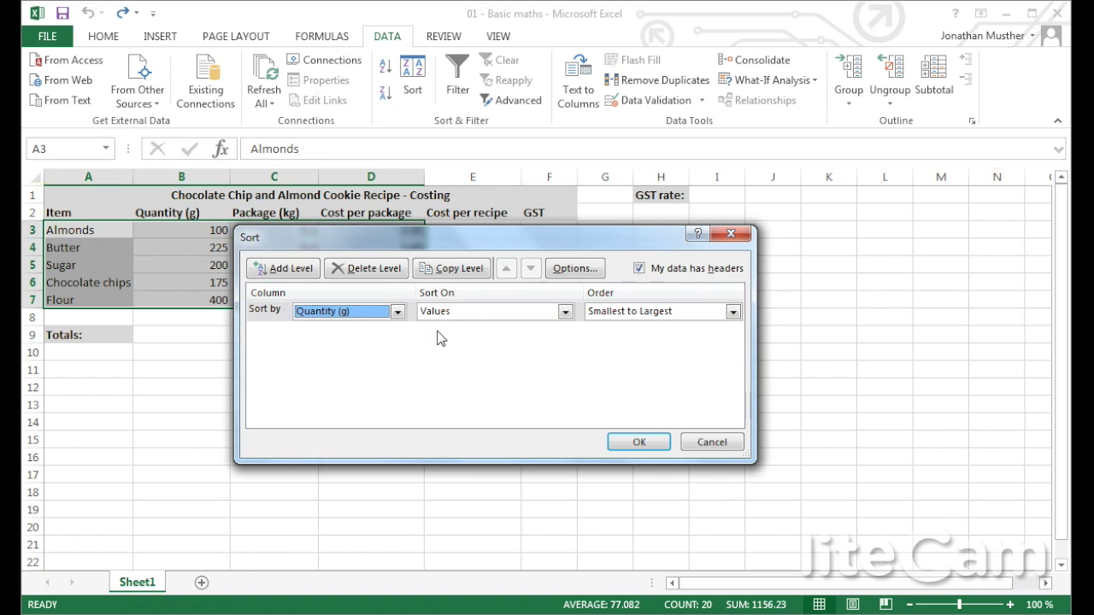
pyautogui.click(632, 313)
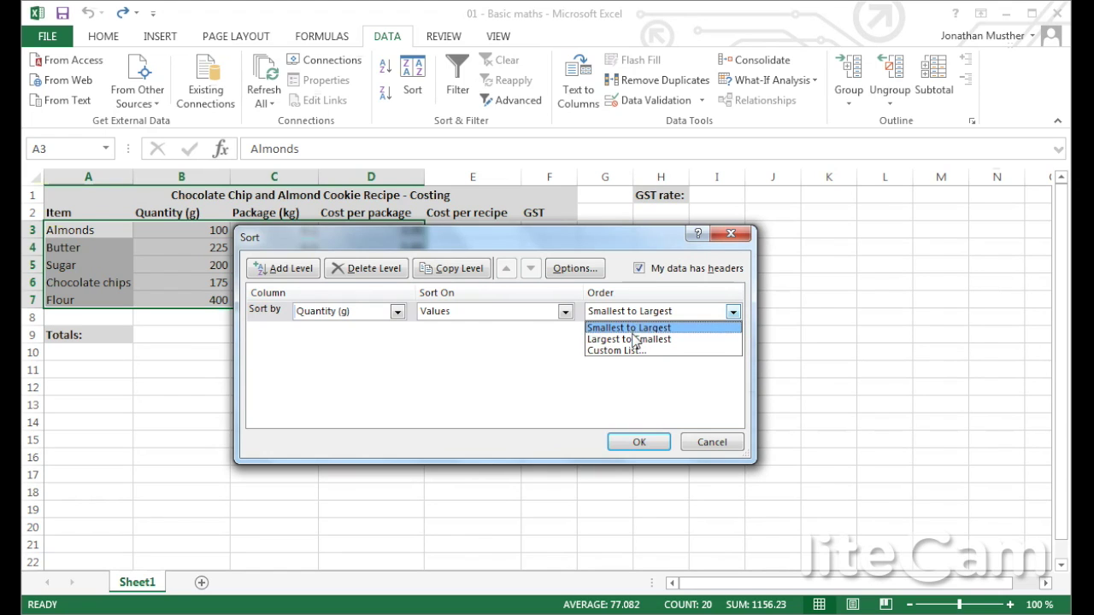
pyautogui.click(634, 339)
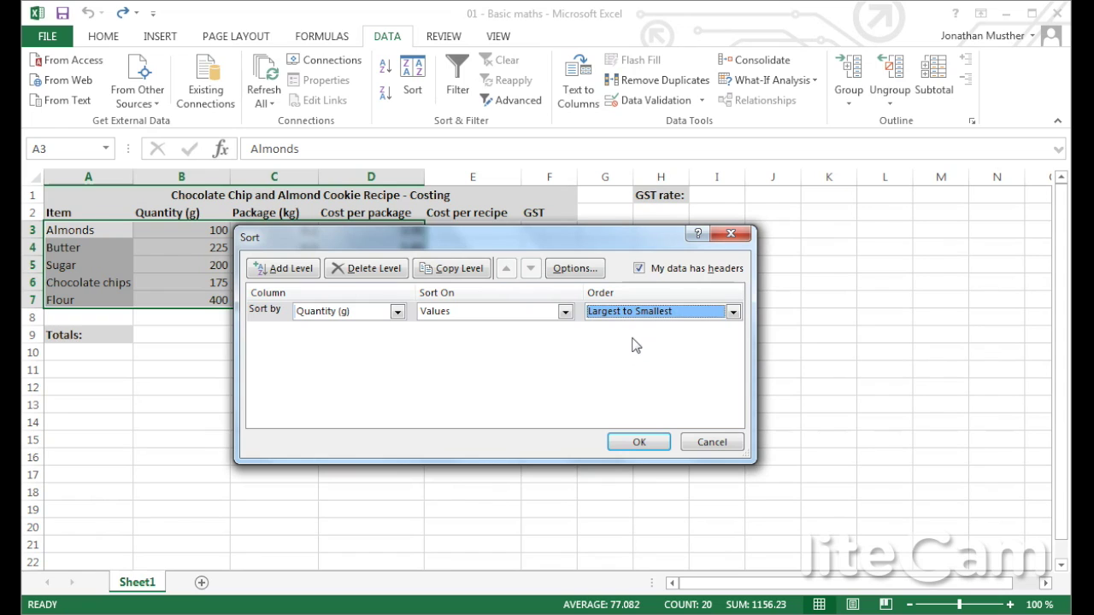
pyautogui.click(651, 437)
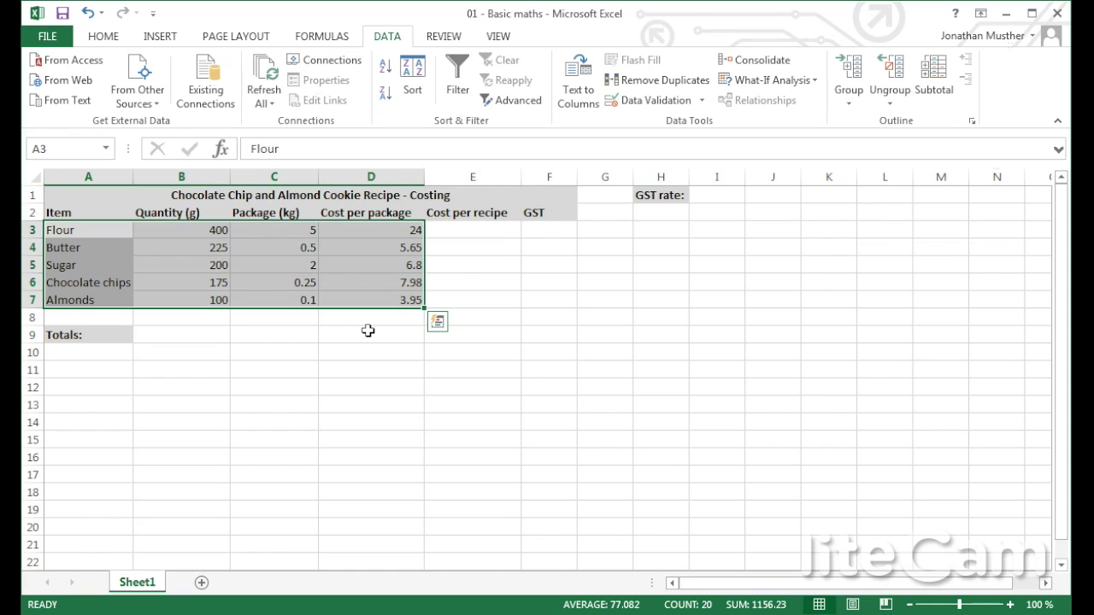
# Step: Deselect the sorted ingredient table, now headed by Flour
pyautogui.click(367, 364)
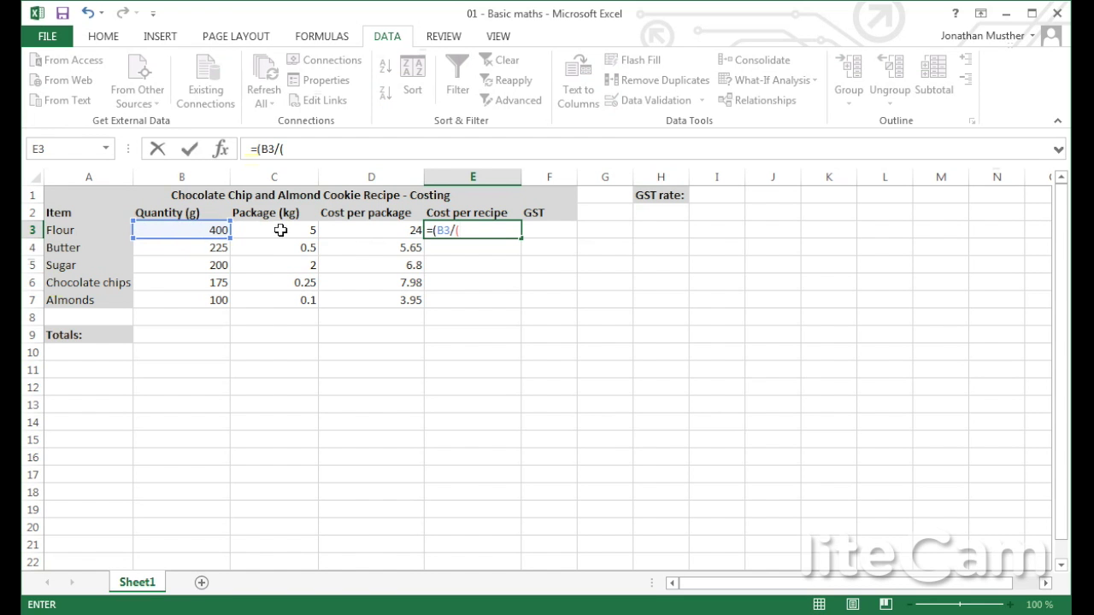
# Step: Build =(B3/(C3*1000))*D3 in E3 (showing 1.92) and fill it down through E7
pyautogui.write('(')
pyautogui.click(293, 228)
pyautogui.write('*1000))')
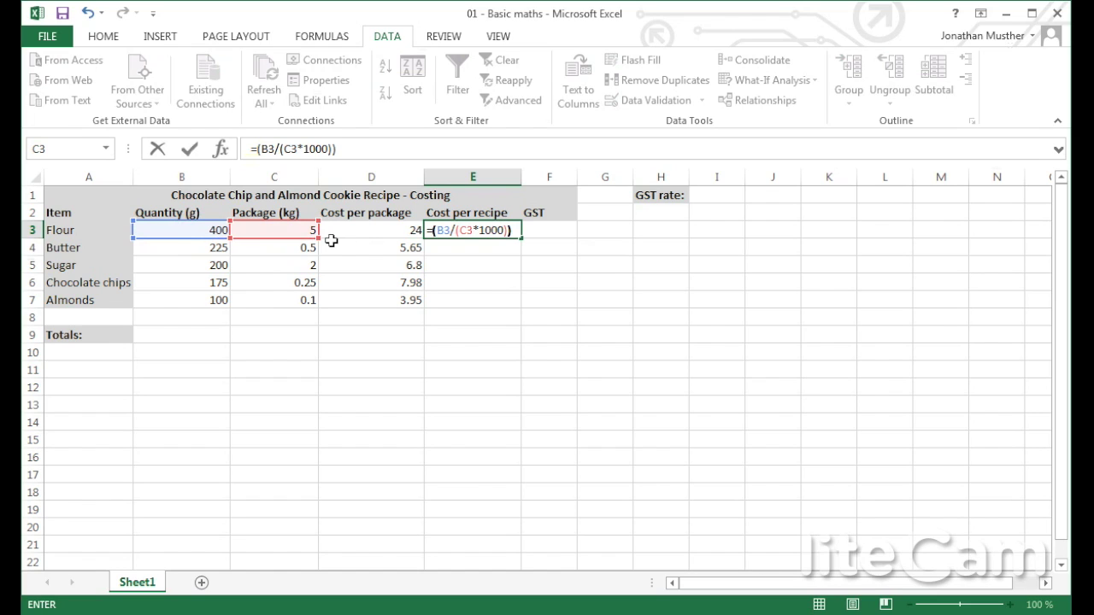
pyautogui.write('*')
pyautogui.click(347, 229)
pyautogui.press('Return')
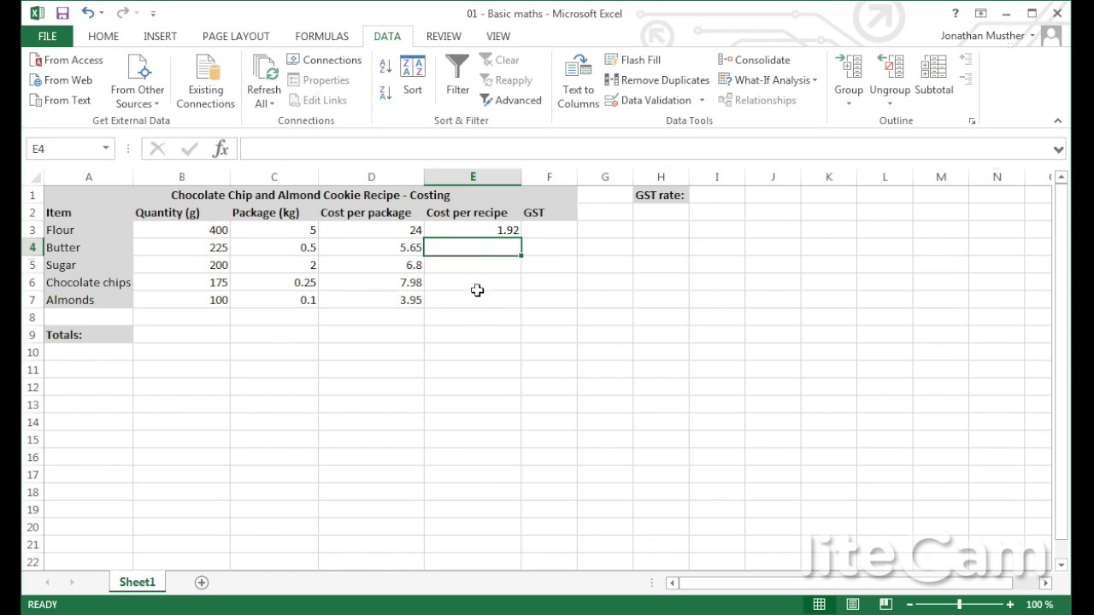
pyautogui.click(483, 232)
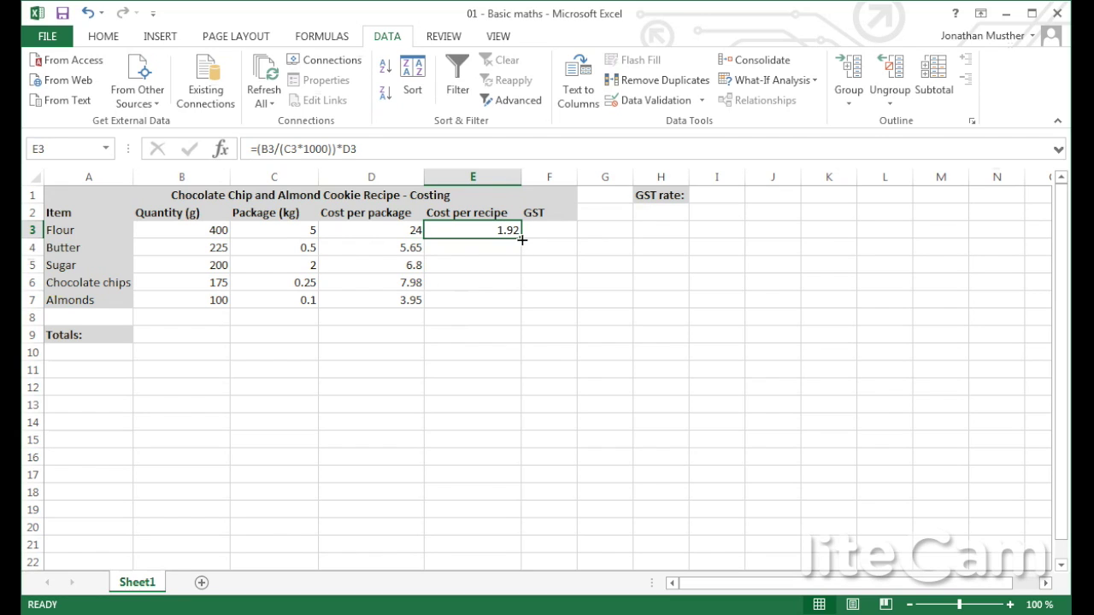
pyautogui.moveTo(521, 238); pyautogui.dragTo(519, 305)
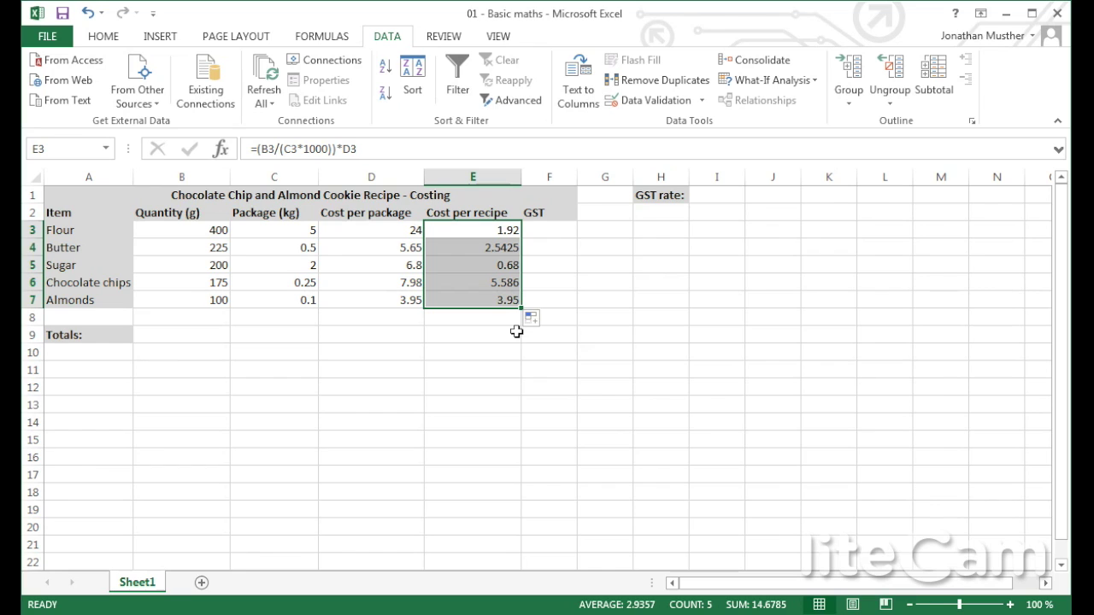
pyautogui.click(515, 330)
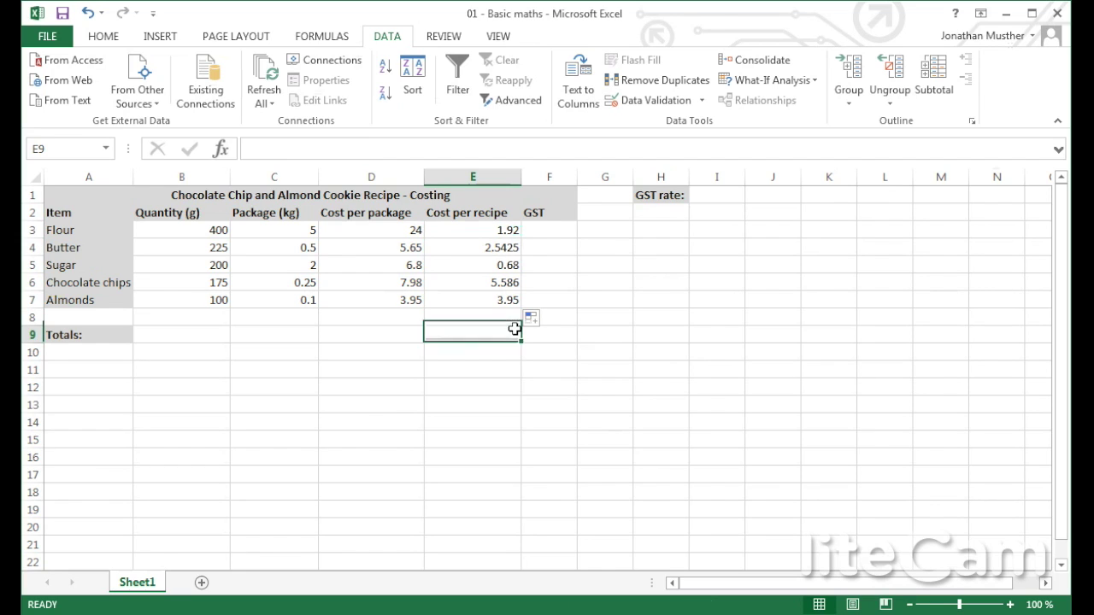
pyautogui.click(503, 302)
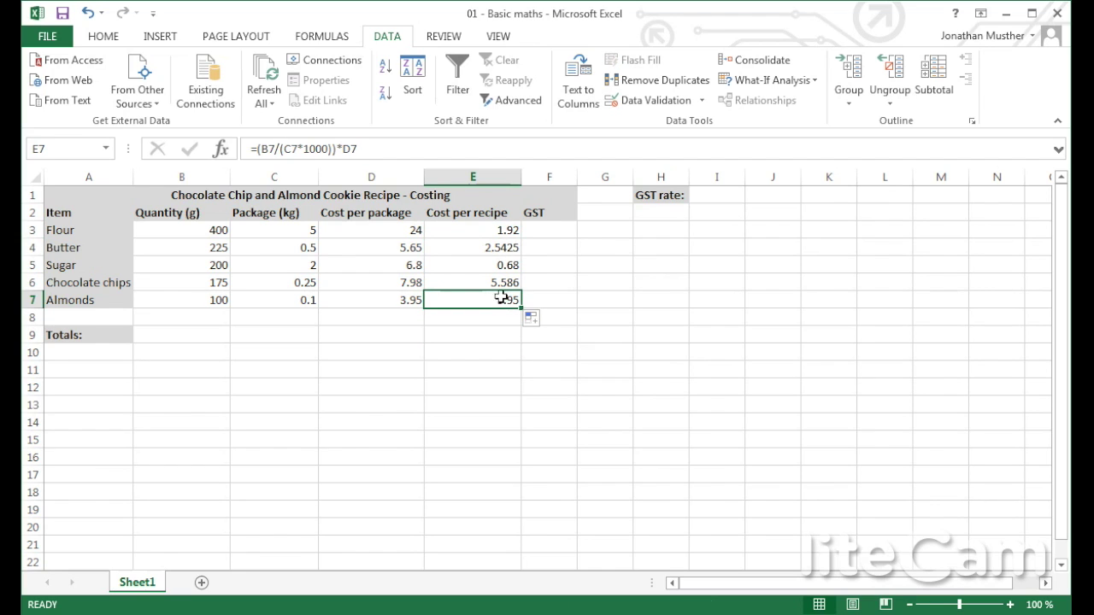
pyautogui.click(498, 283)
pyautogui.click(489, 265)
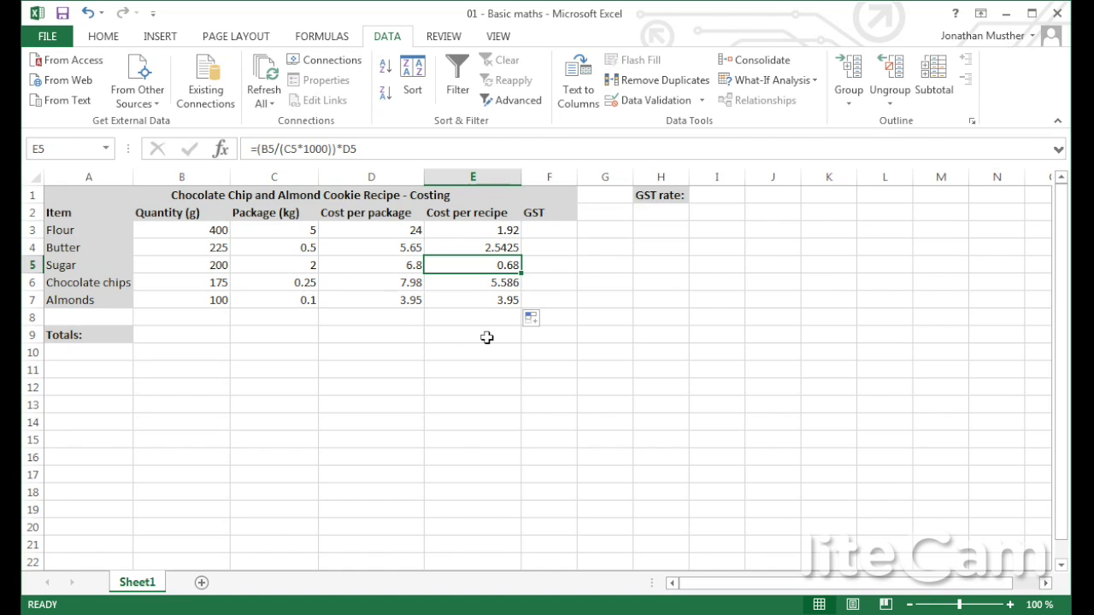
pyautogui.hotkey('ctrl', 'z')
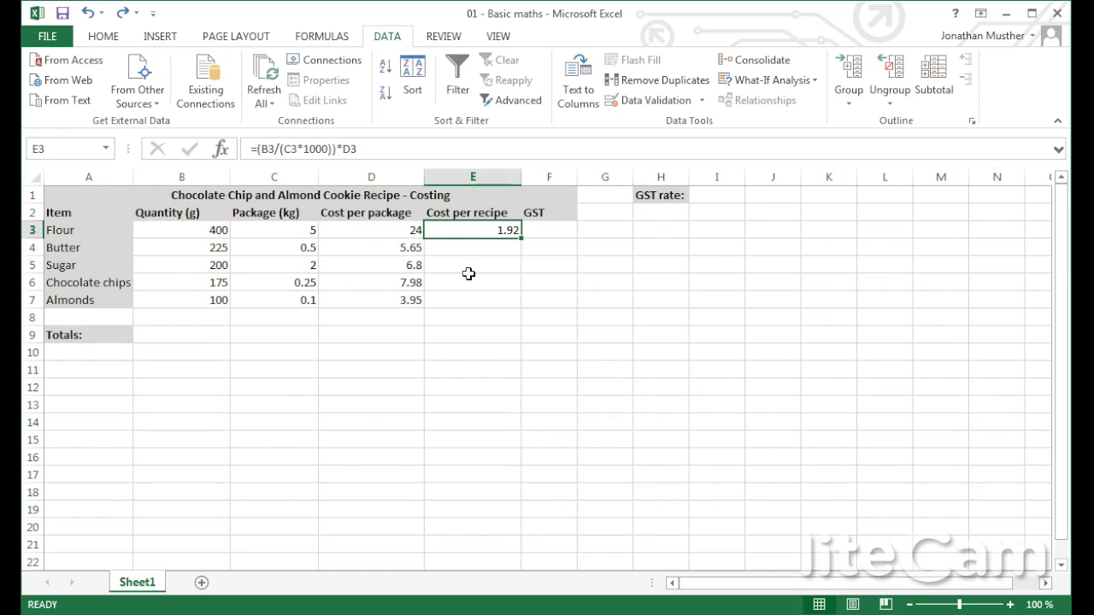
pyautogui.hotkey('ctrl', 'c')
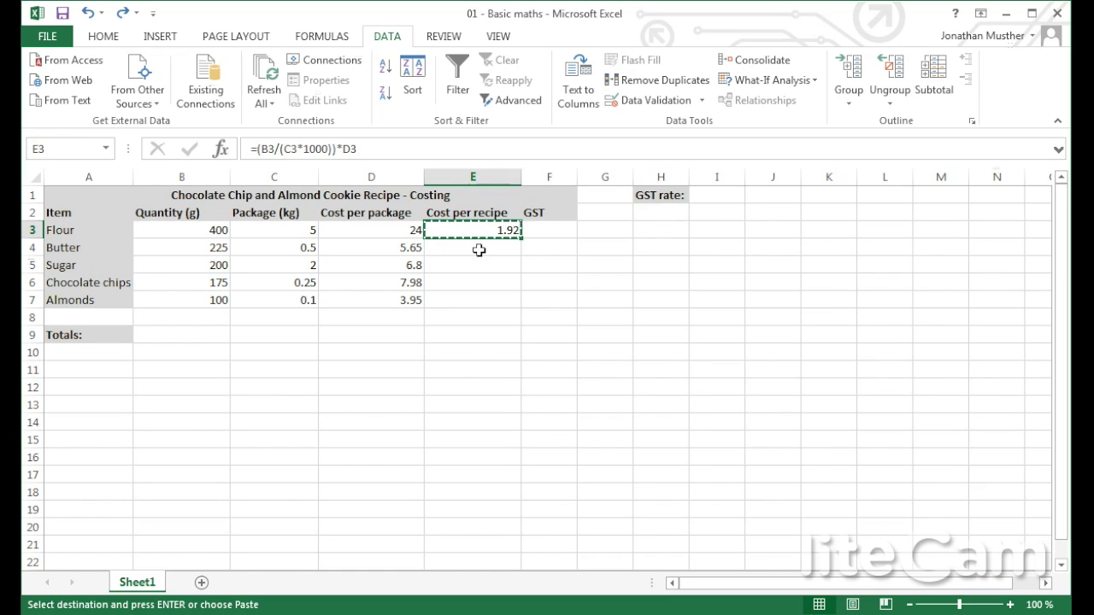
# Step: Paste the copied E3 cost formula into E4:E7 so Butter through Almonds get costs
pyautogui.moveTo(479, 249); pyautogui.dragTo(478, 297)
pyautogui.hotkey('ctrl', 'v')
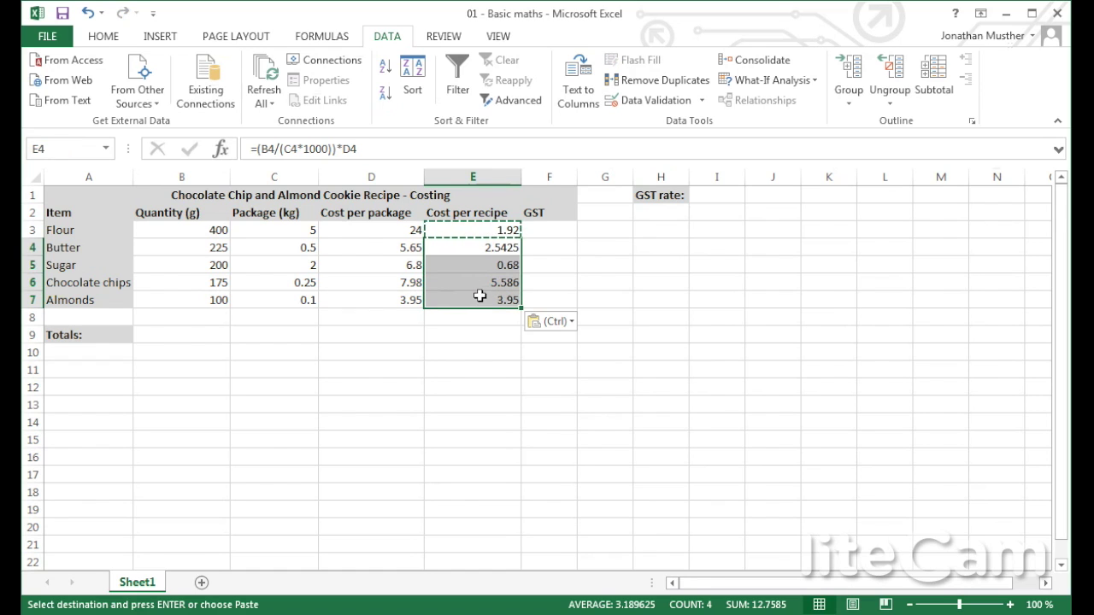
pyautogui.click(488, 334)
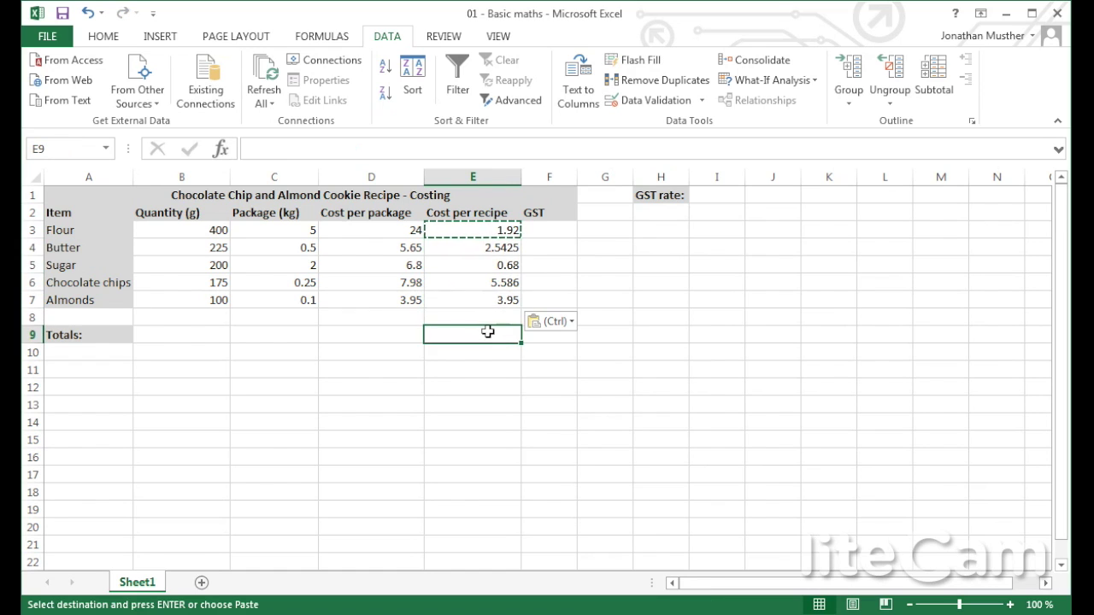
pyautogui.press('Escape')
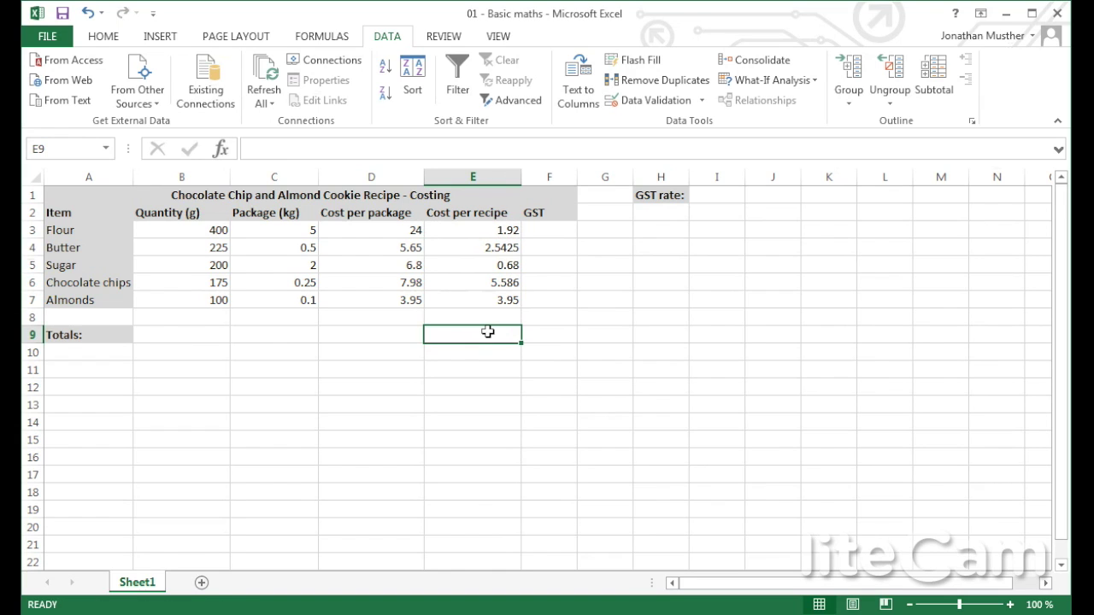
# Step: Check the pasted cost formulas in E7, E6 and E5
pyautogui.click(496, 301)
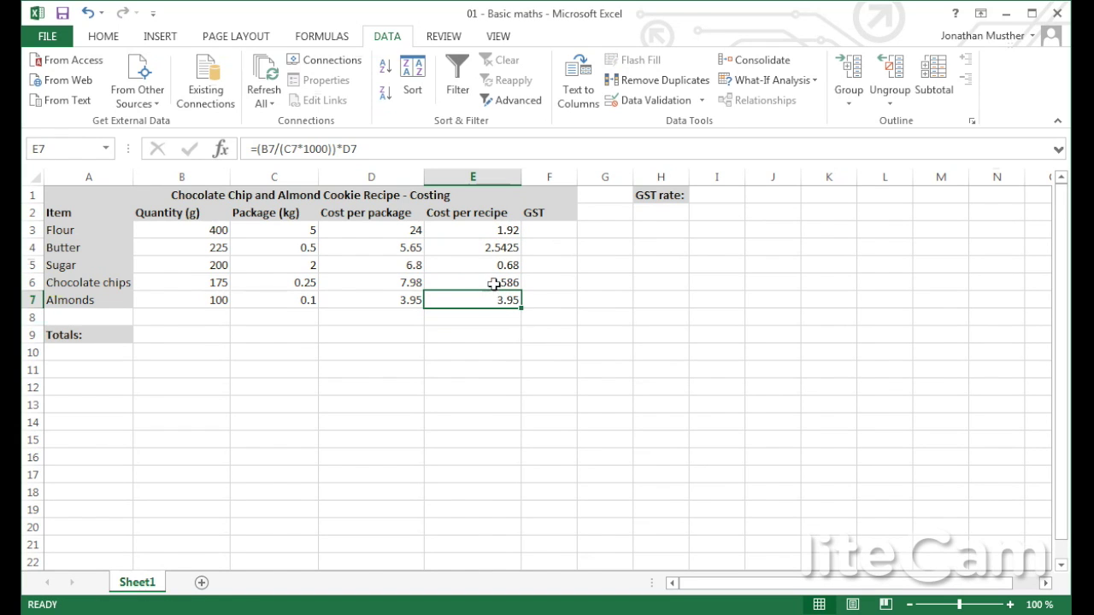
pyautogui.click(494, 283)
pyautogui.click(493, 268)
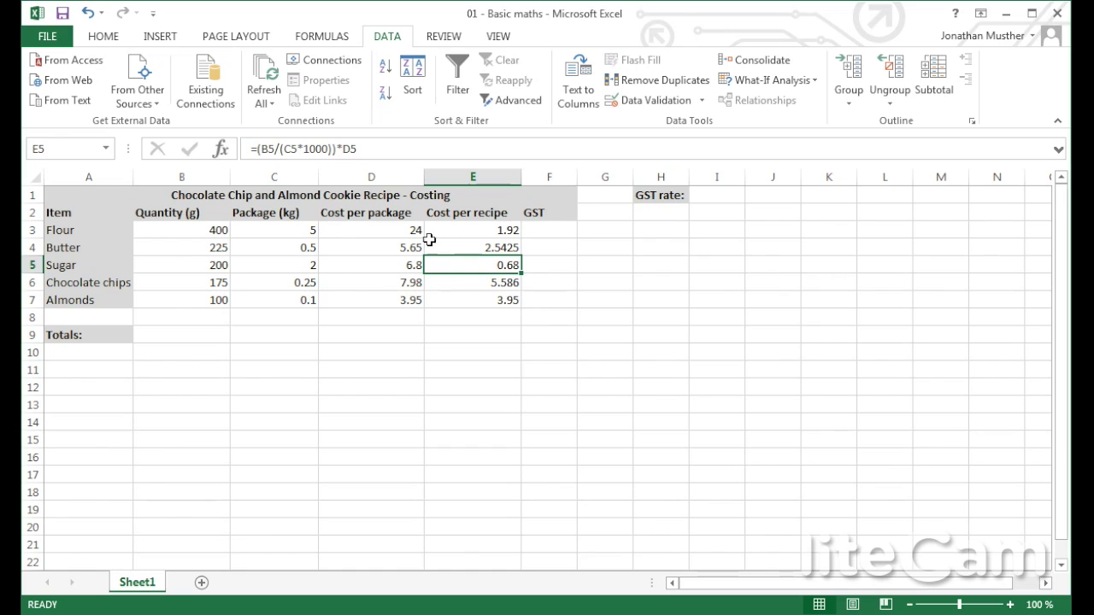
pyautogui.click(387, 319)
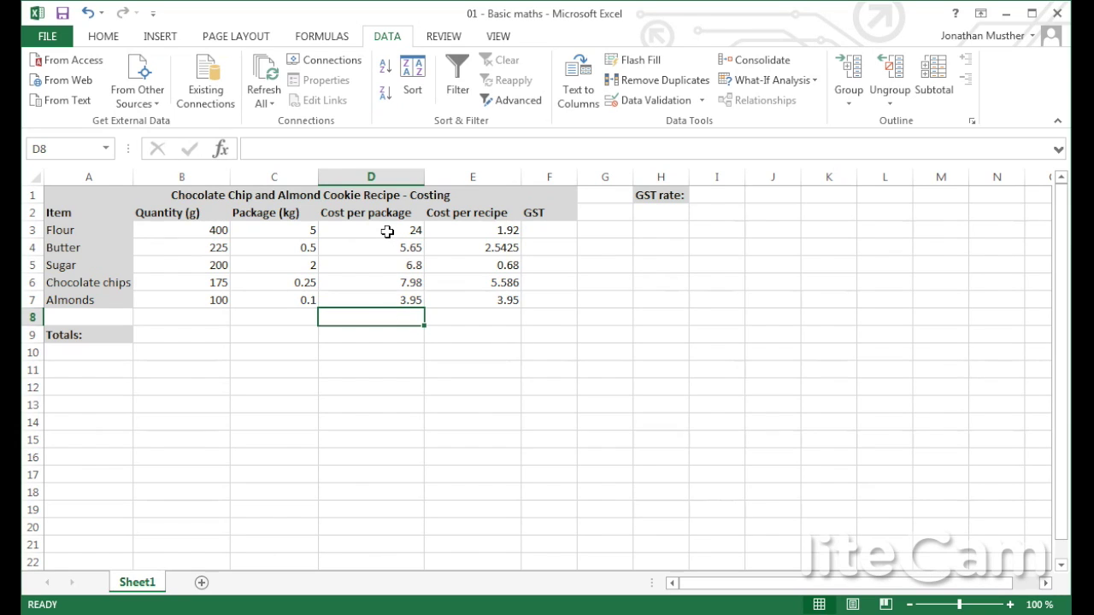
# Step: Format D3:F7 as Currency with two decimals, e.g. $24.00 and $1.92
pyautogui.moveTo(387, 232); pyautogui.dragTo(538, 303)
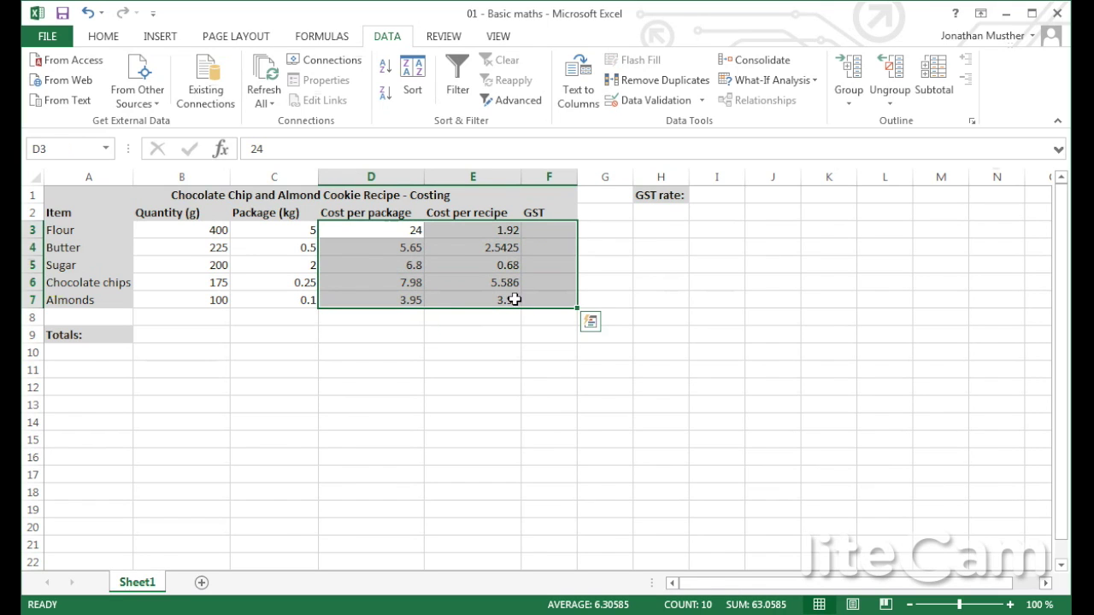
pyautogui.rightClick(516, 298)
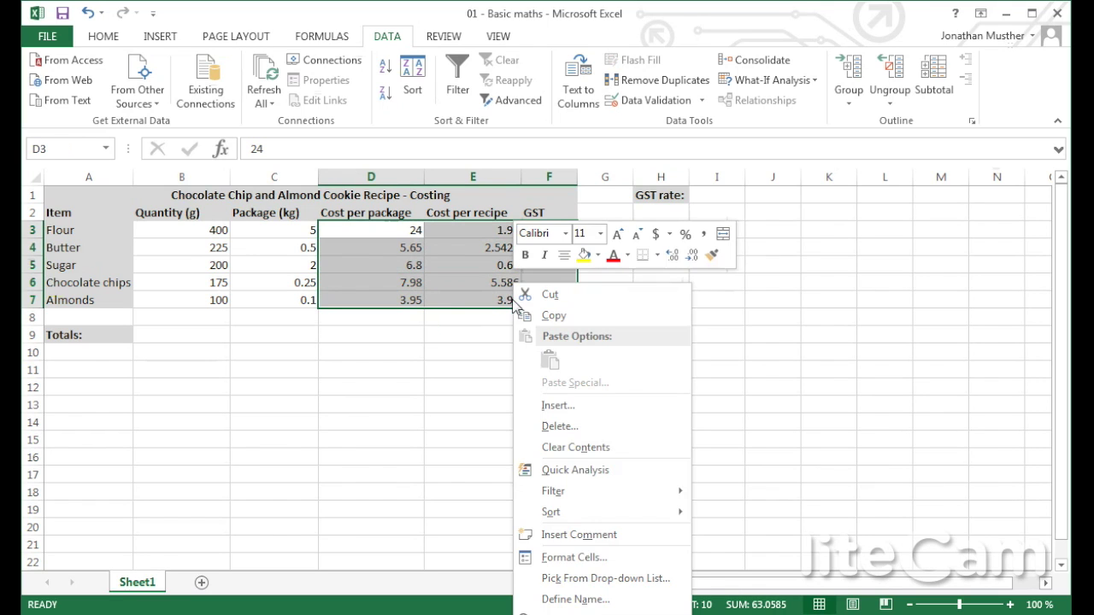
pyautogui.click(600, 558)
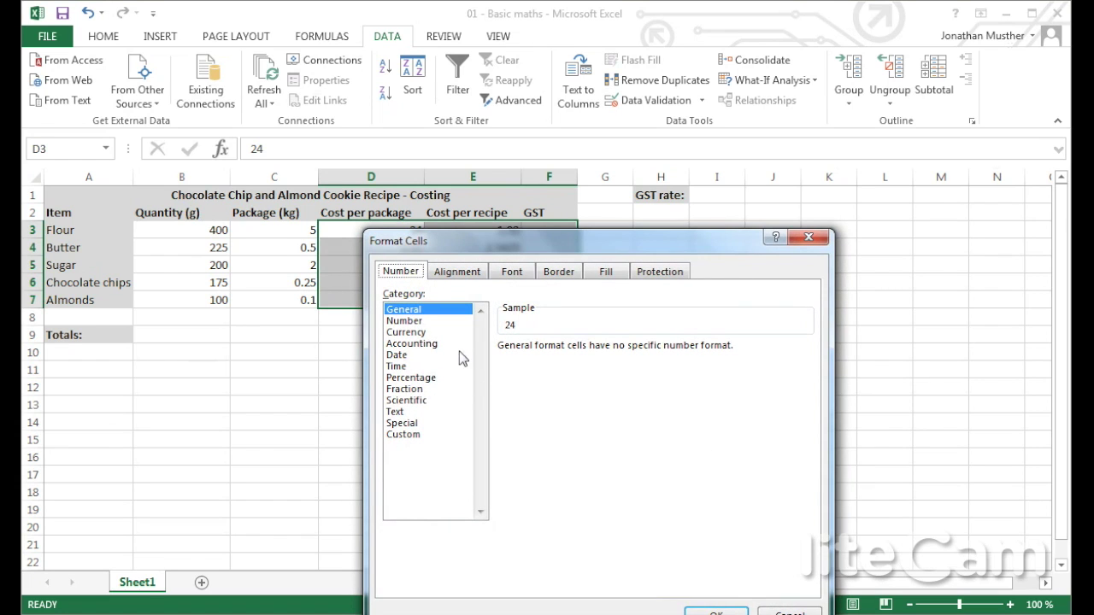
pyautogui.click(407, 332)
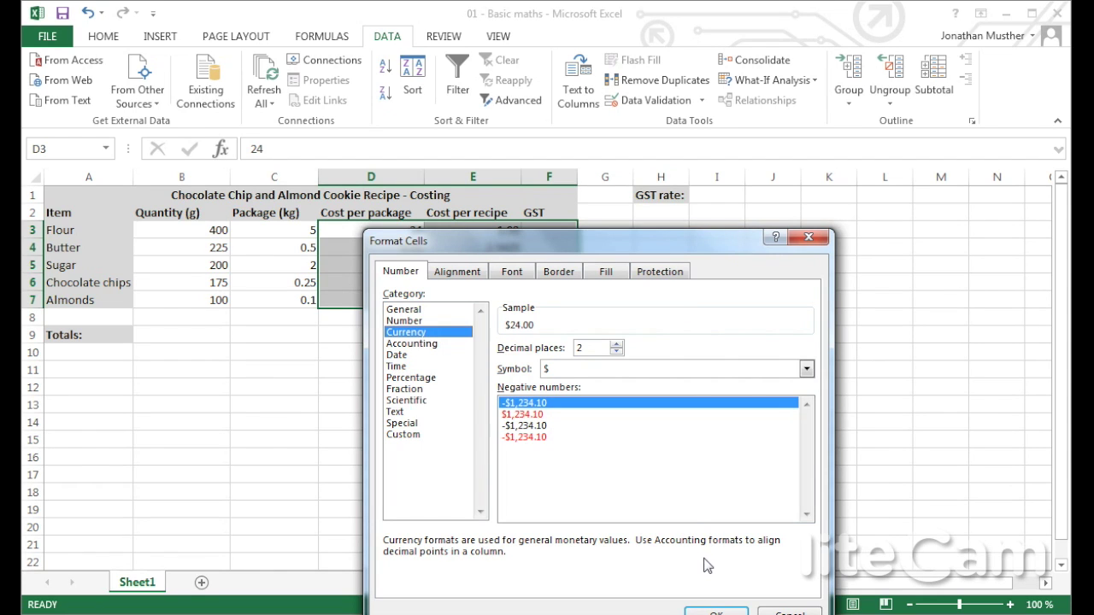
pyautogui.click(717, 610)
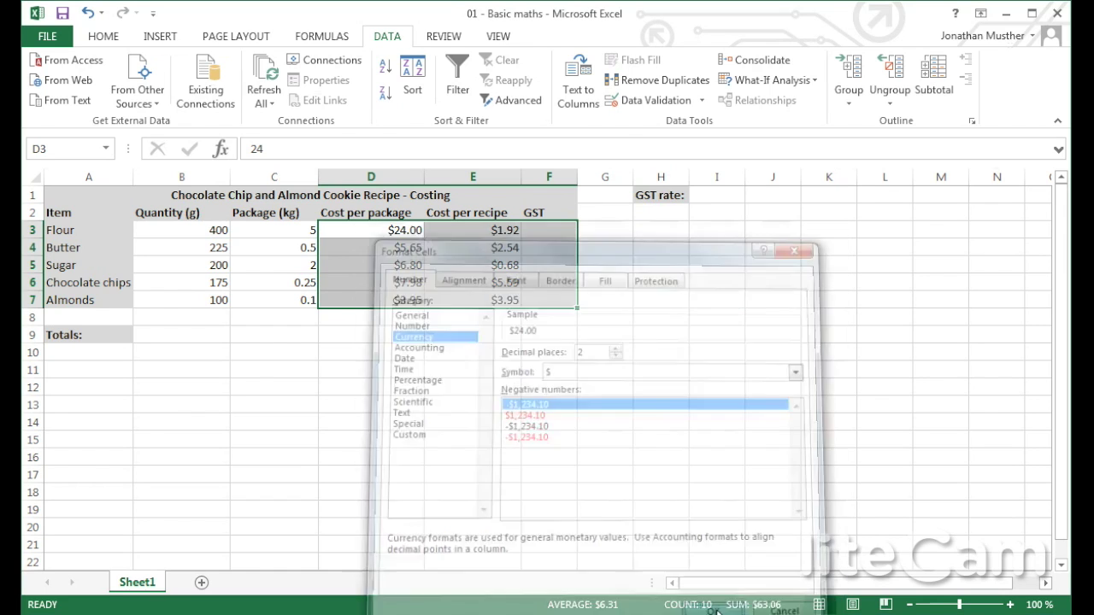
pyautogui.click(502, 336)
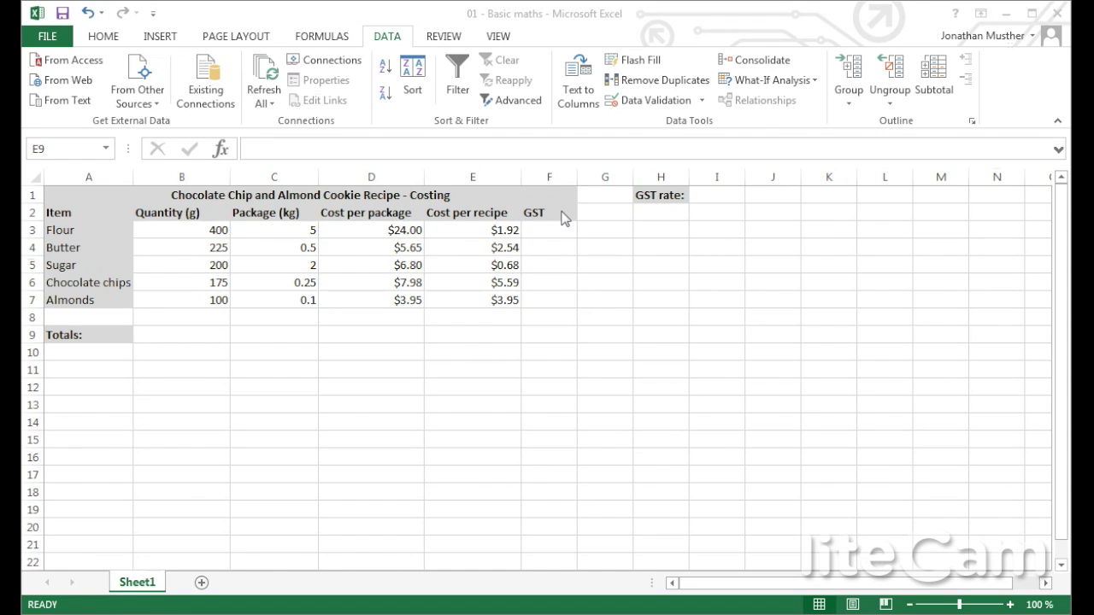
# Step: Show the HOME ribbon and select cell I1 beside the GST rate label
pyautogui.click(116, 37)
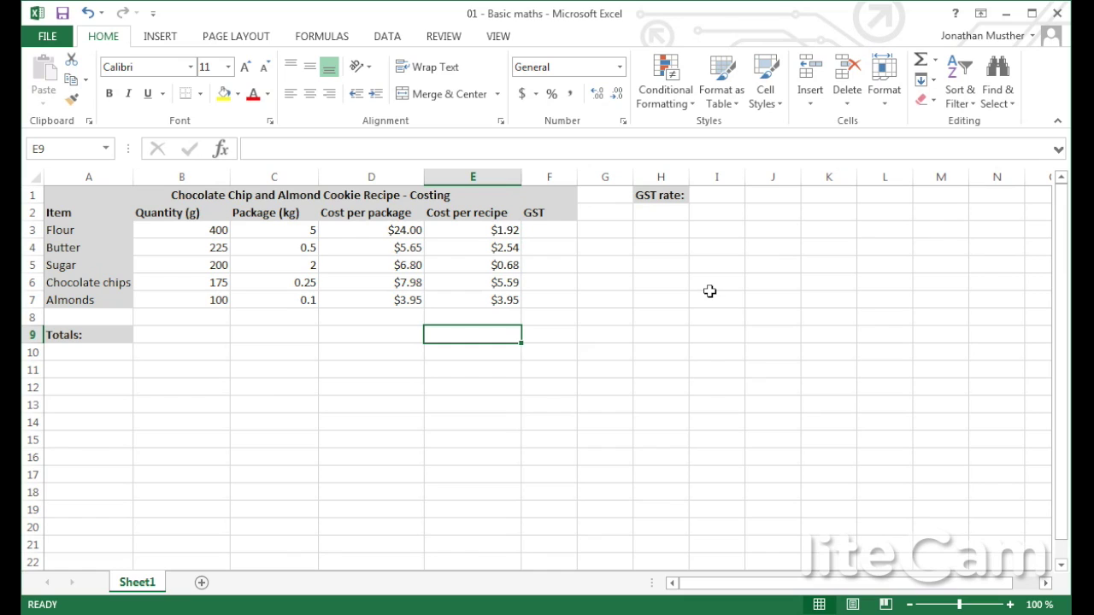
pyautogui.click(712, 196)
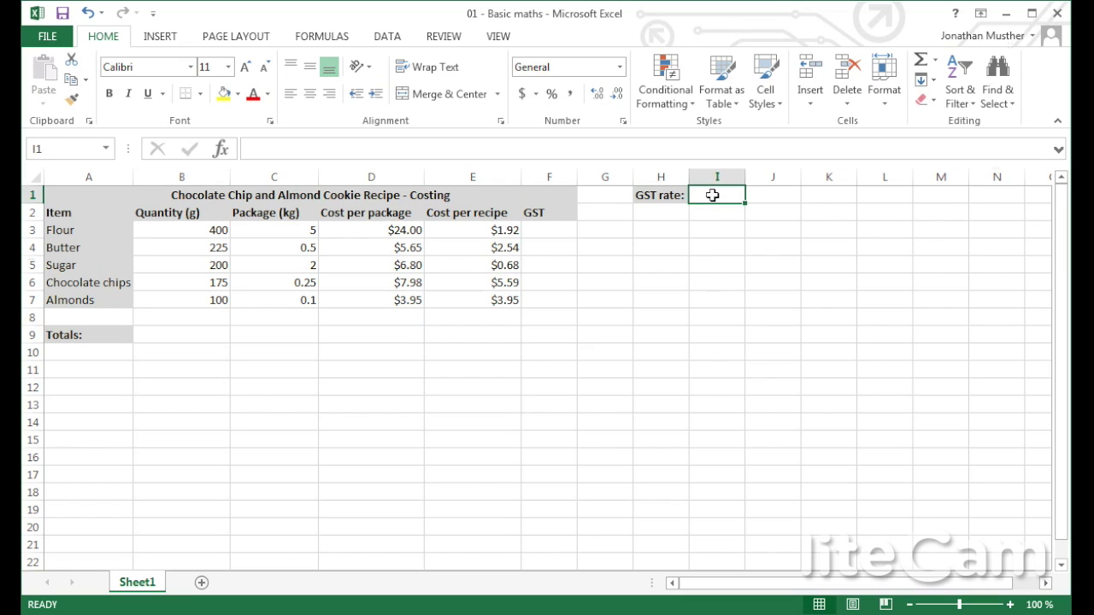
# Step: Enter the GST rate 0.15 into cell I1
pyautogui.write('0.15')
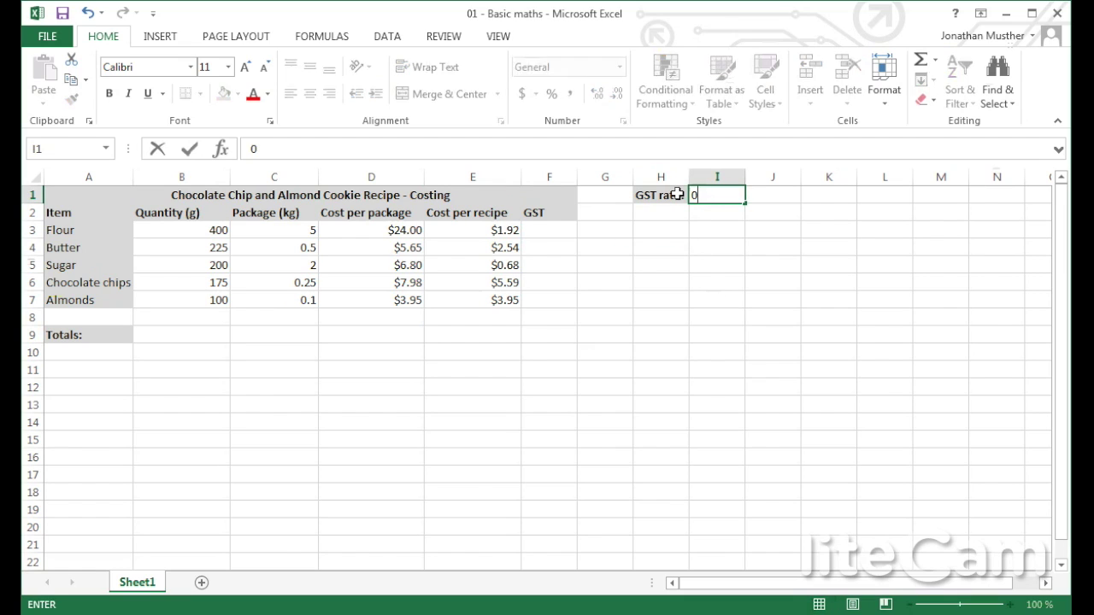
pyautogui.press('Return')
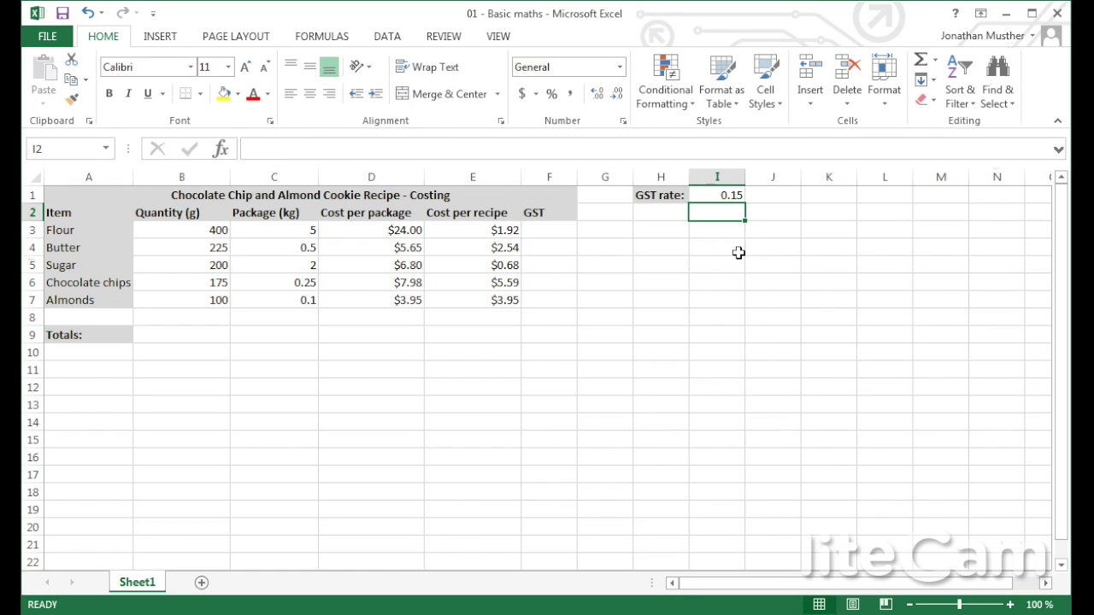
pyautogui.click(718, 197)
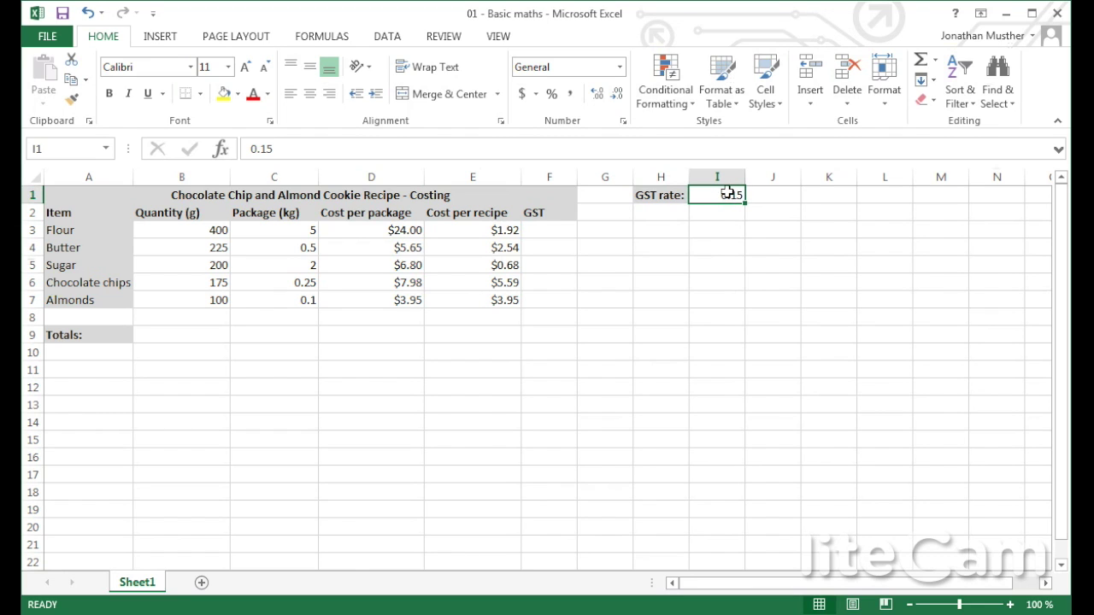
# Step: Apply the Percentage number format to I1 so it shows 15.00%
pyautogui.rightClick(721, 195)
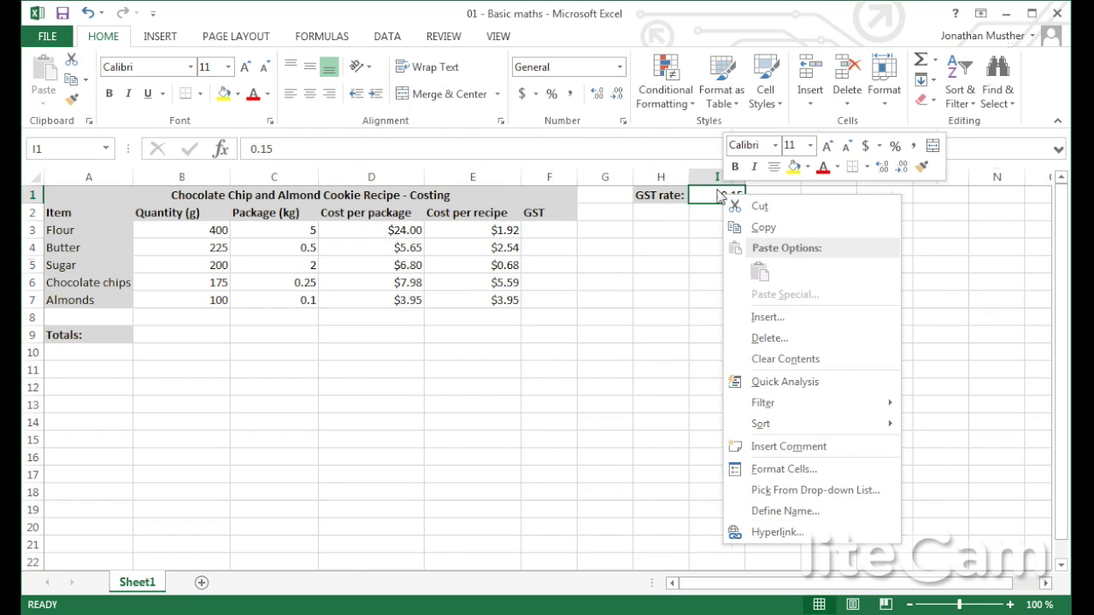
pyautogui.click(805, 470)
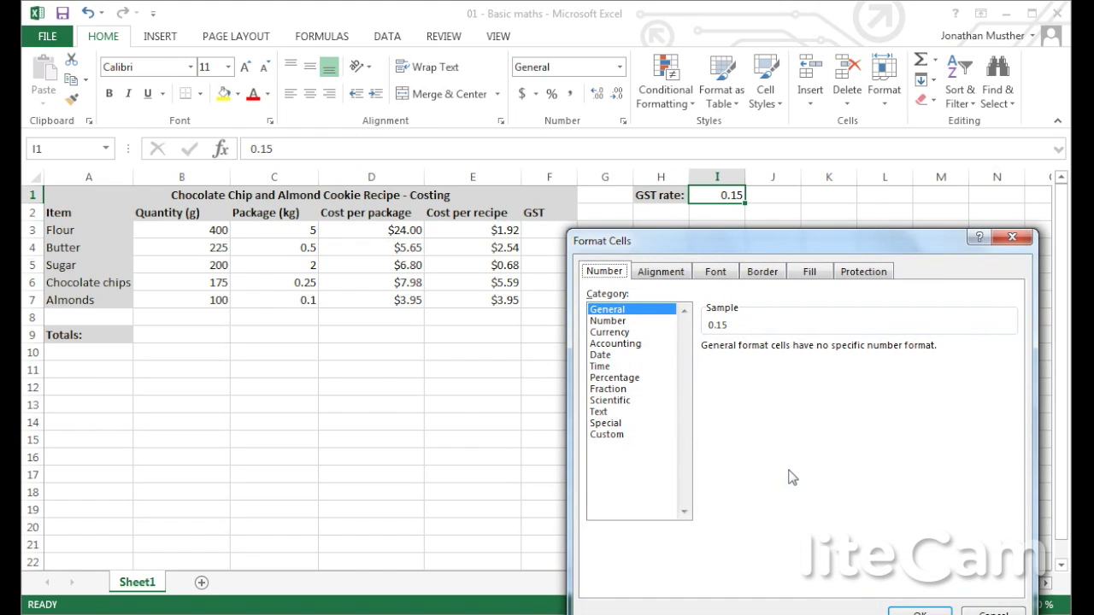
pyautogui.click(621, 379)
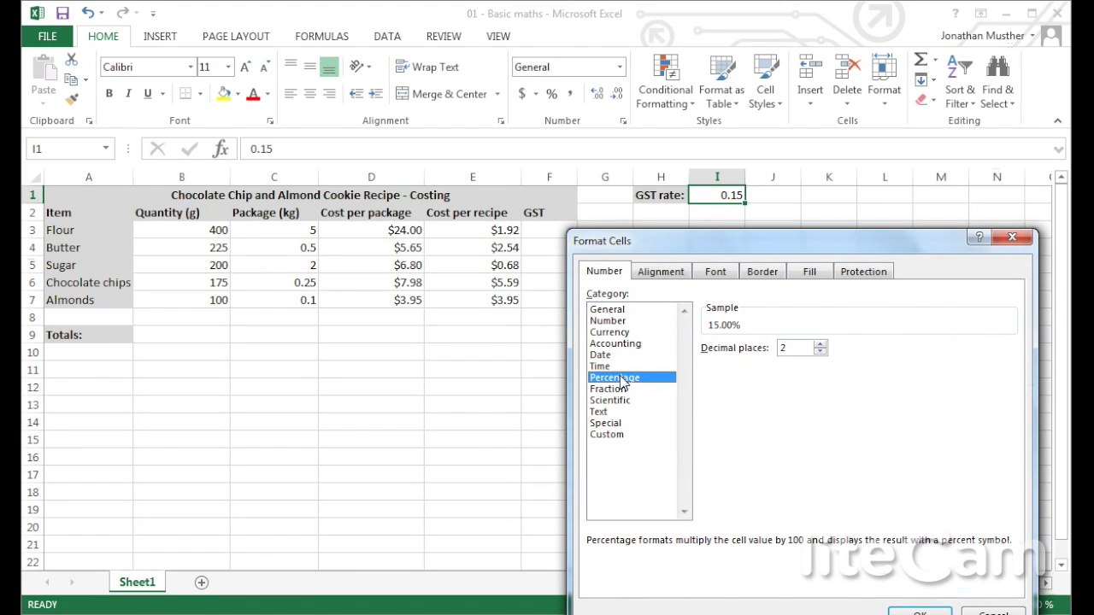
pyautogui.click(920, 611)
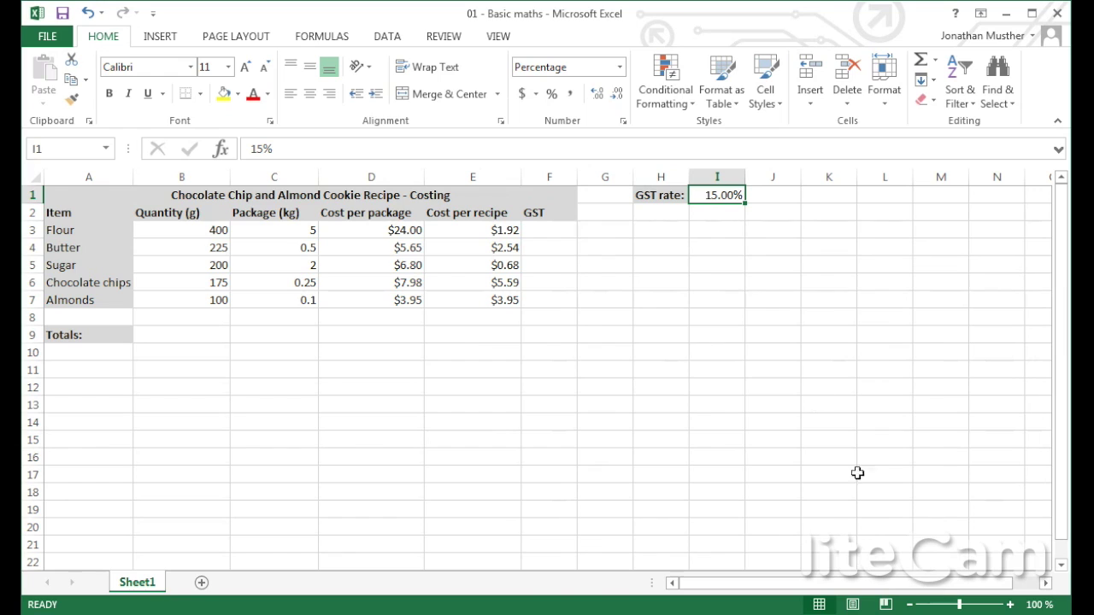
pyautogui.click(710, 226)
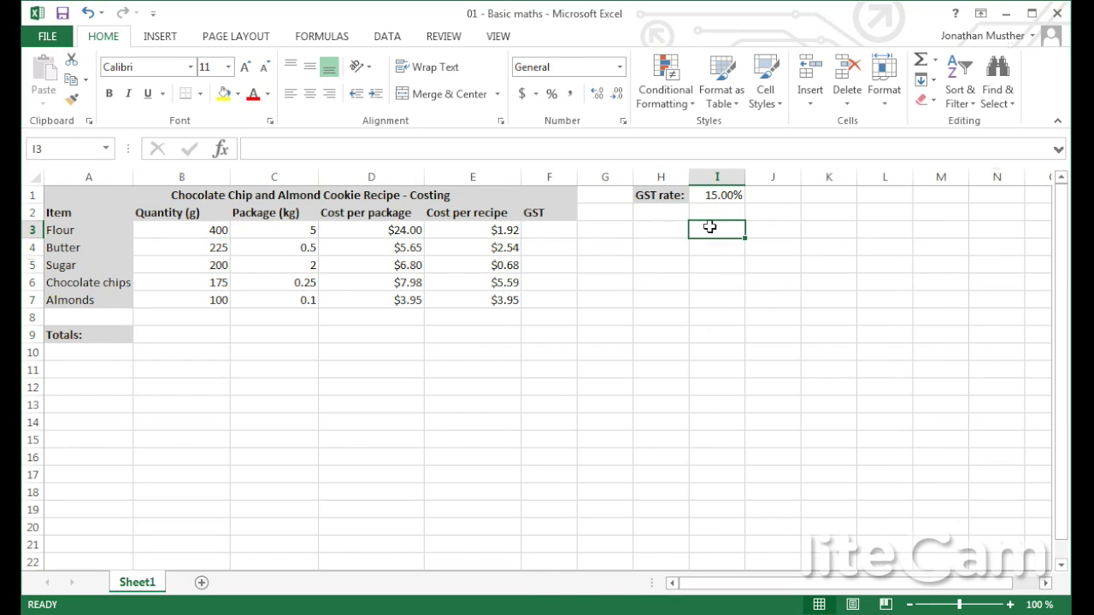
pyautogui.click(544, 229)
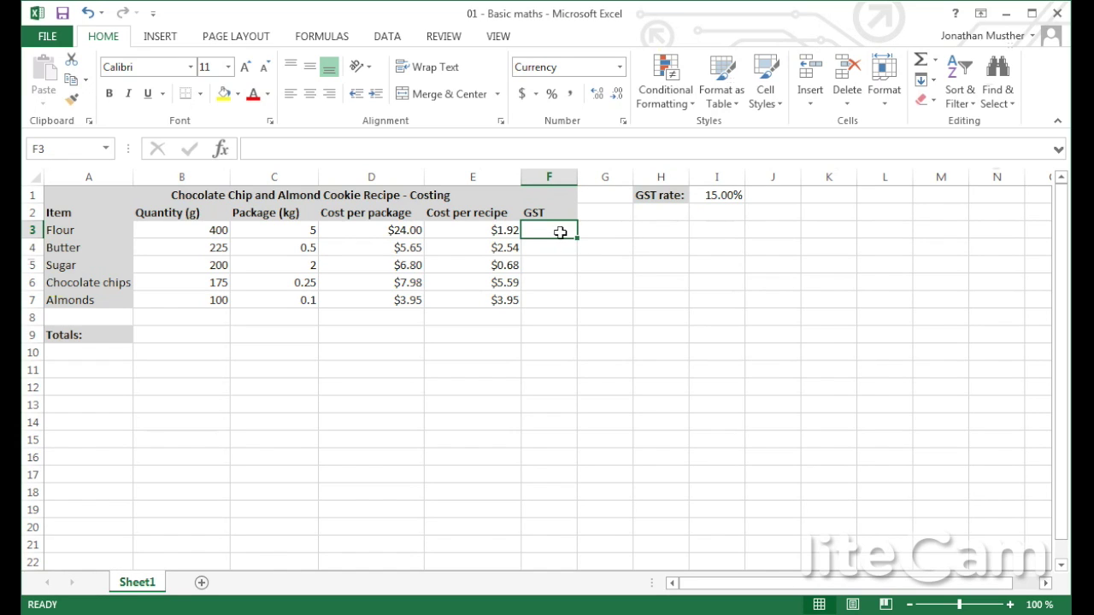
# Step: Enter the GST formula =E3*I1 in F3, giving Flour $0.29
pyautogui.click(510, 150)
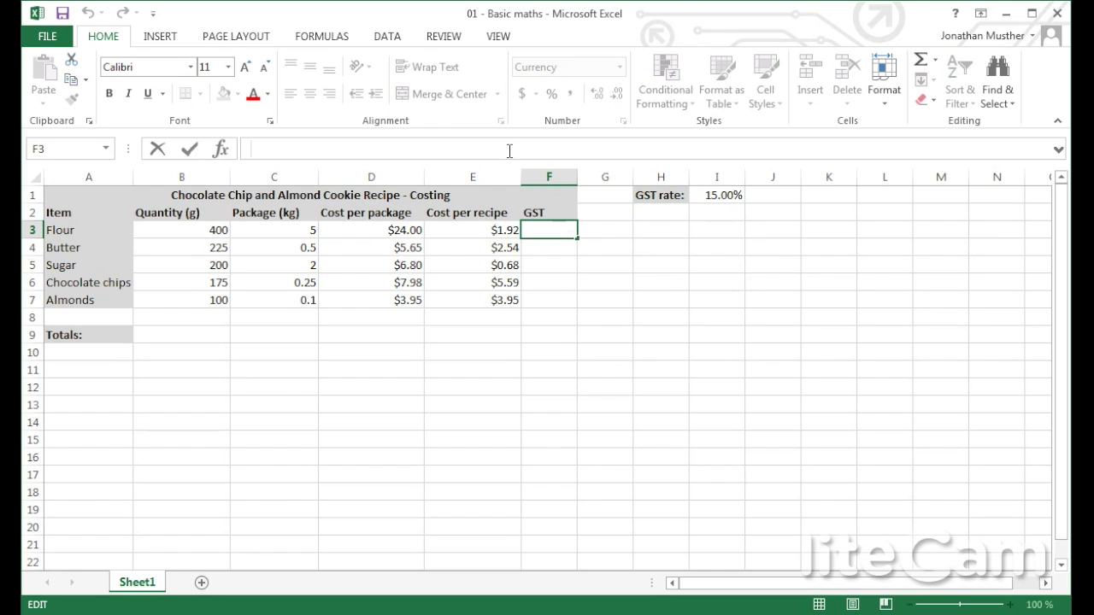
pyautogui.write('=')
pyautogui.click(503, 225)
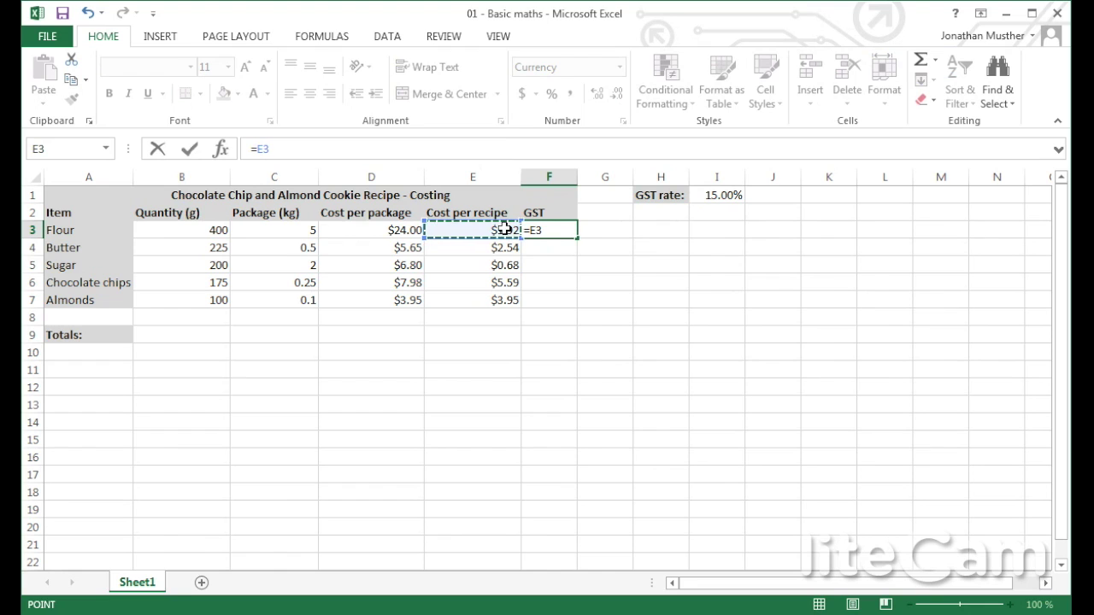
pyautogui.write('*')
pyautogui.click(714, 195)
pyautogui.press('Return')
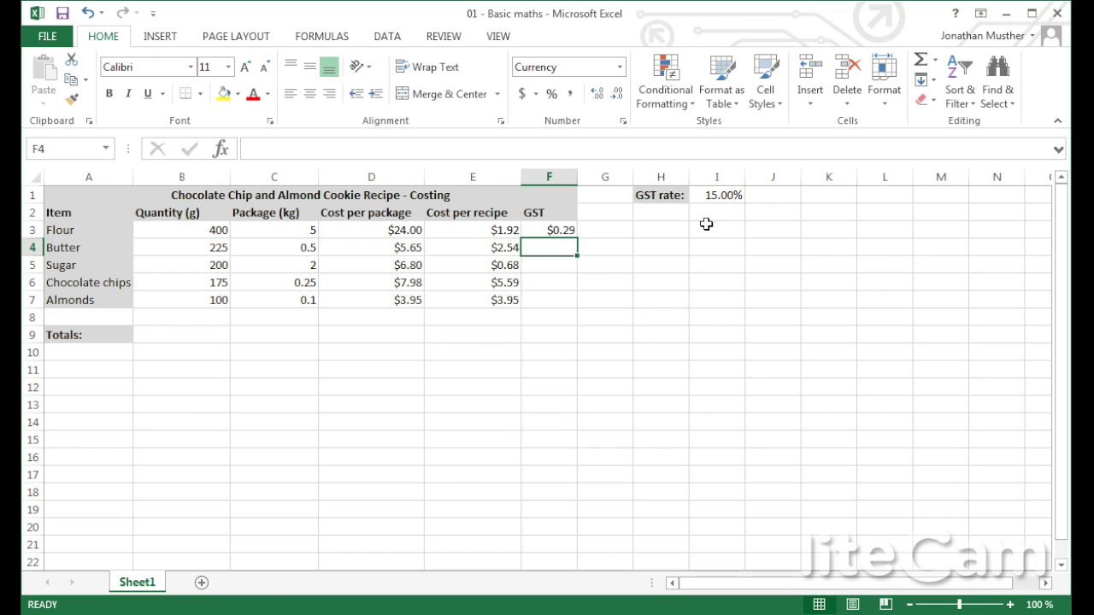
# Step: Fill the GST formula down to F7, inspect the $0.00 results in F5–F7, then undo
pyautogui.click(568, 232)
pyautogui.moveTo(577, 238); pyautogui.dragTo(576, 310)
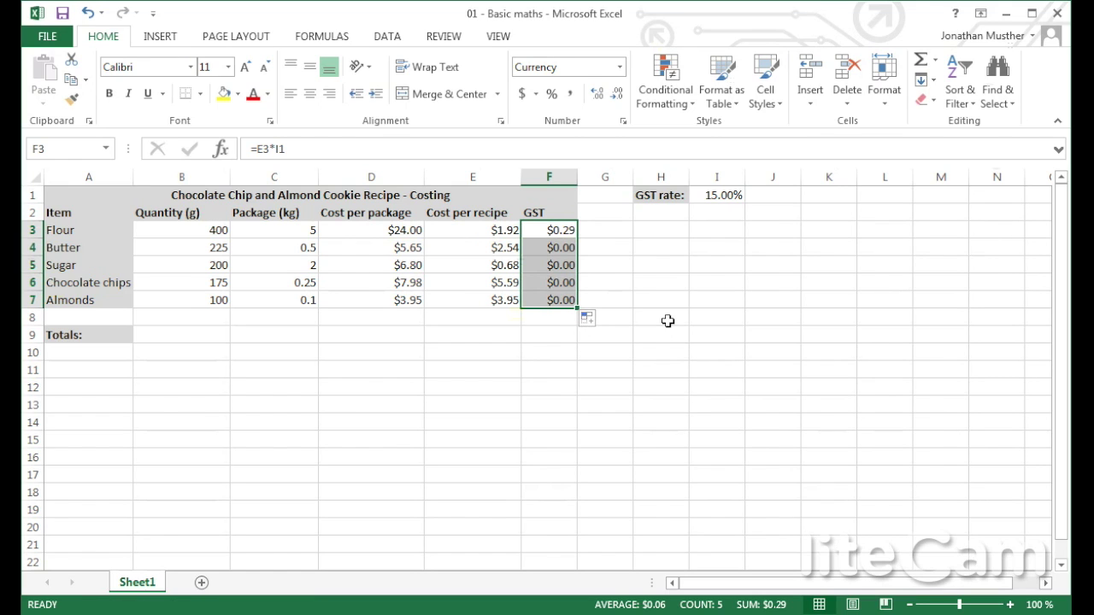
pyautogui.click(564, 265)
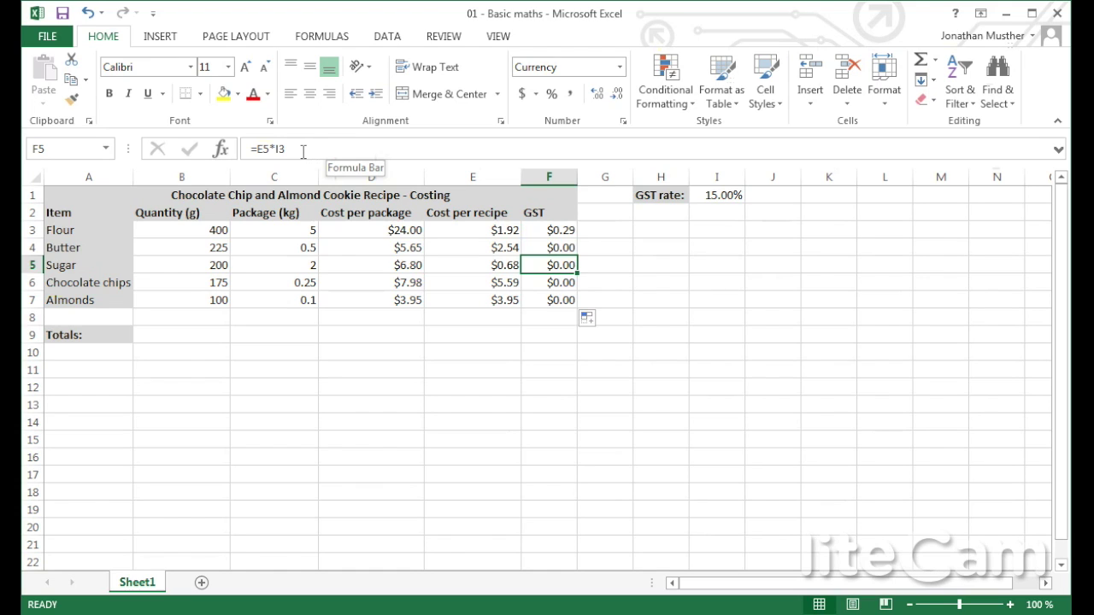
pyautogui.click(558, 282)
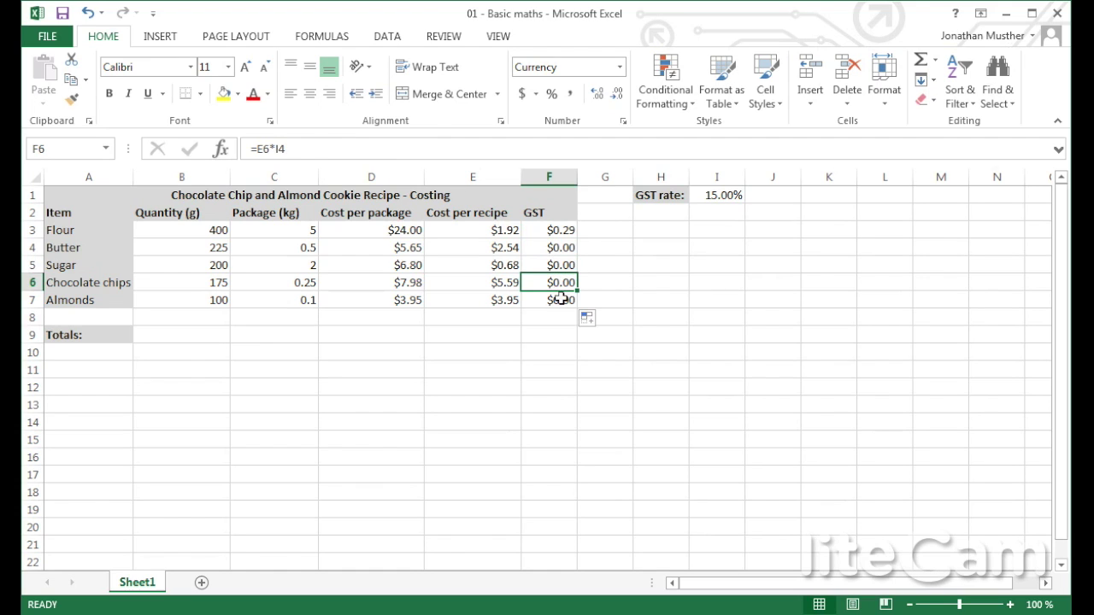
pyautogui.click(559, 300)
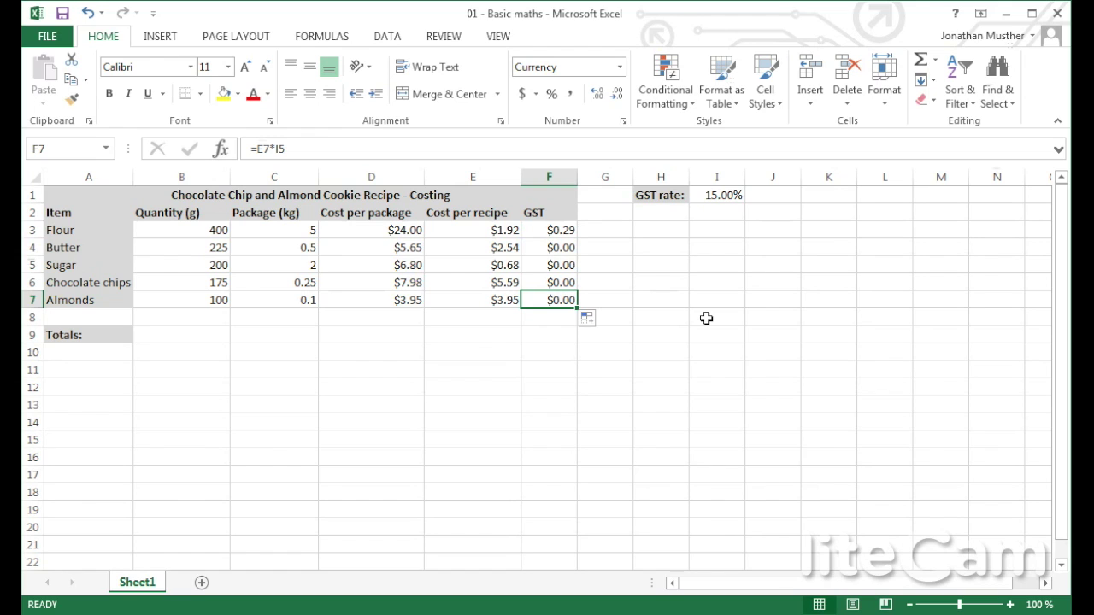
pyautogui.hotkey('ctrl', 'z')
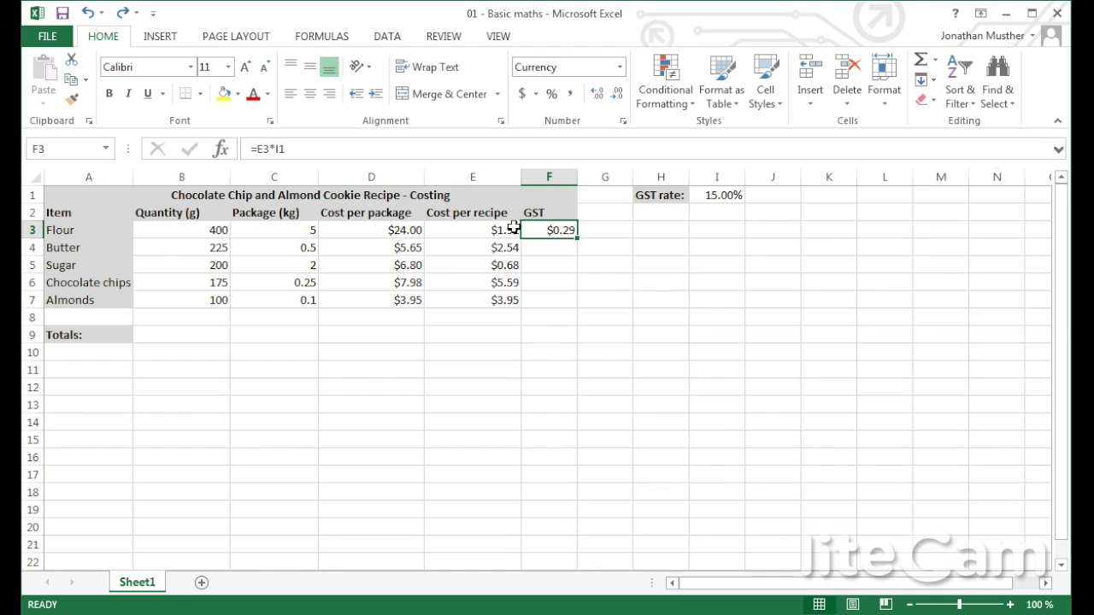
# Step: Reopen F3's formula =E3*I1 in the formula bar at the I1 reference
pyautogui.click(278, 149)
pyautogui.click(276, 149)
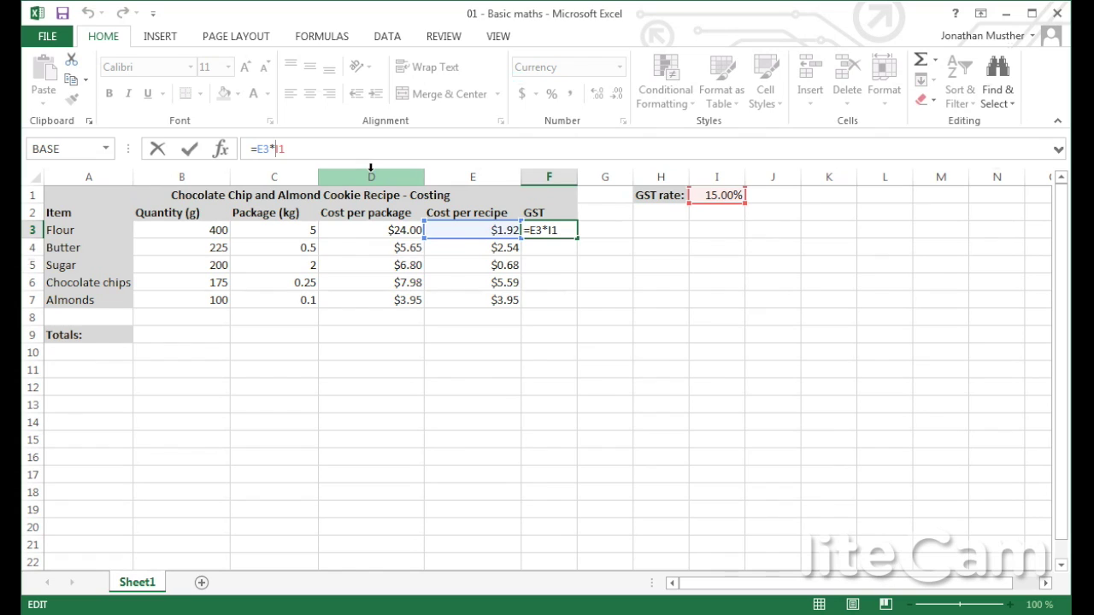
# Step: Make the I1 reference absolute and fill F3's GST formula down to F7 ($0.29 to $0.59)
pyautogui.press('F4')
pyautogui.press('Return')
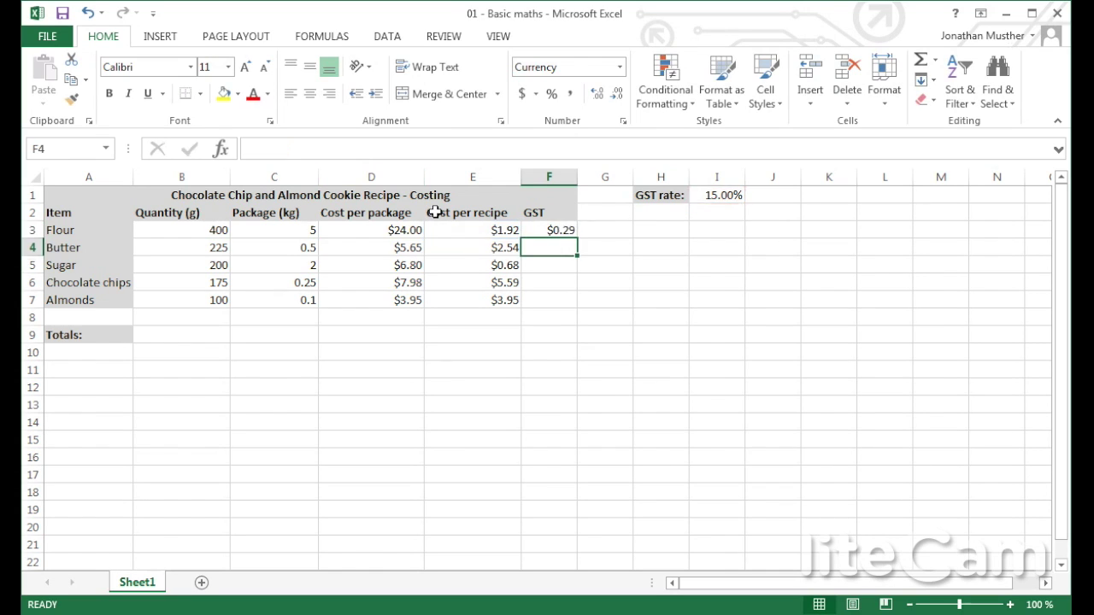
pyautogui.click(563, 232)
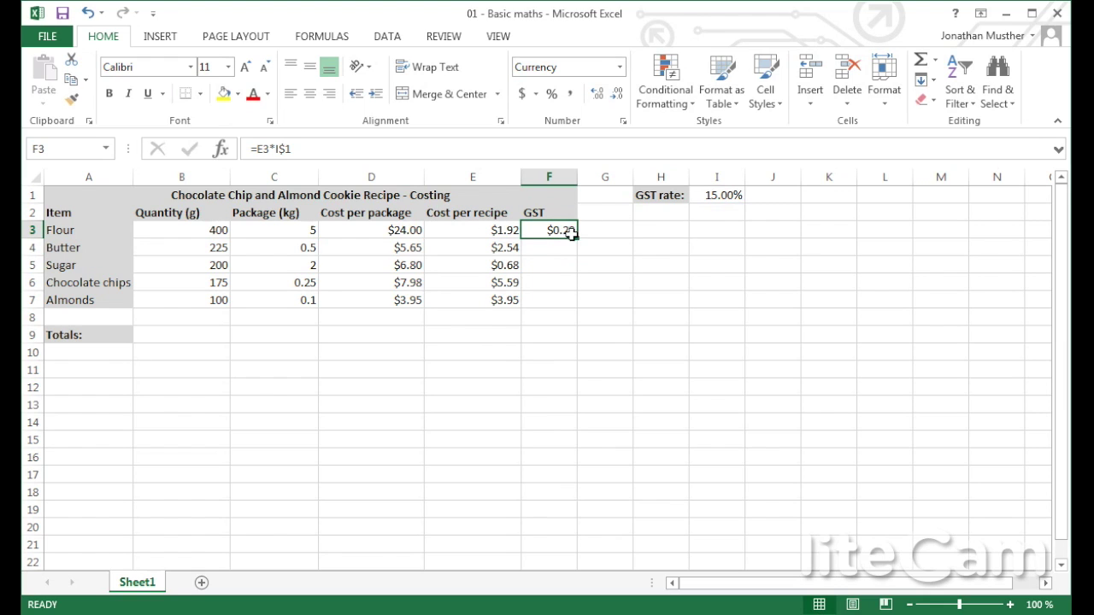
pyautogui.moveTo(577, 238); pyautogui.dragTo(579, 311)
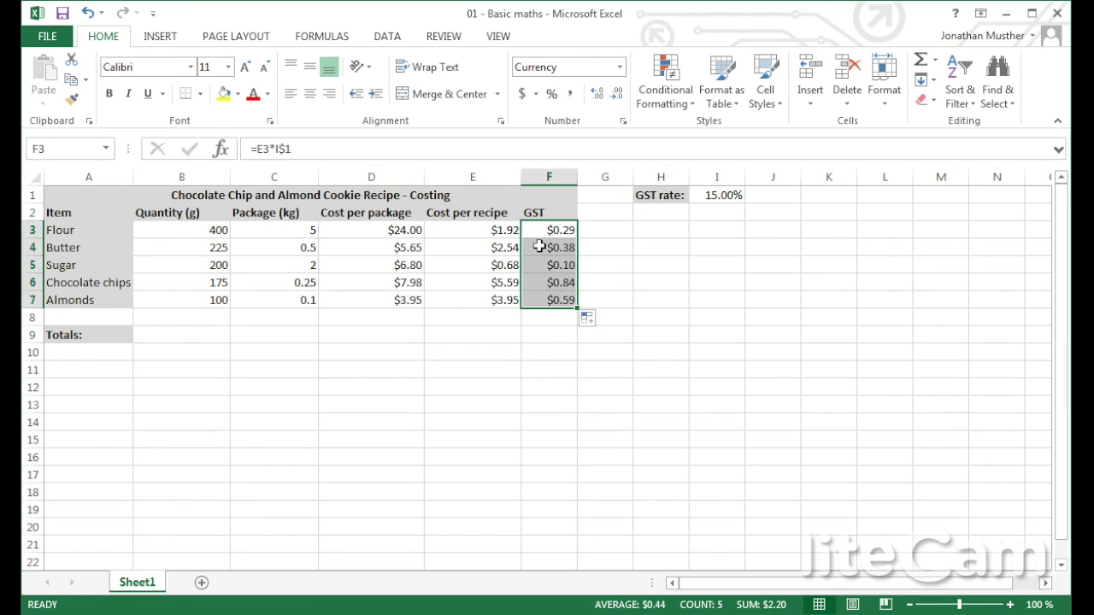
pyautogui.click(557, 269)
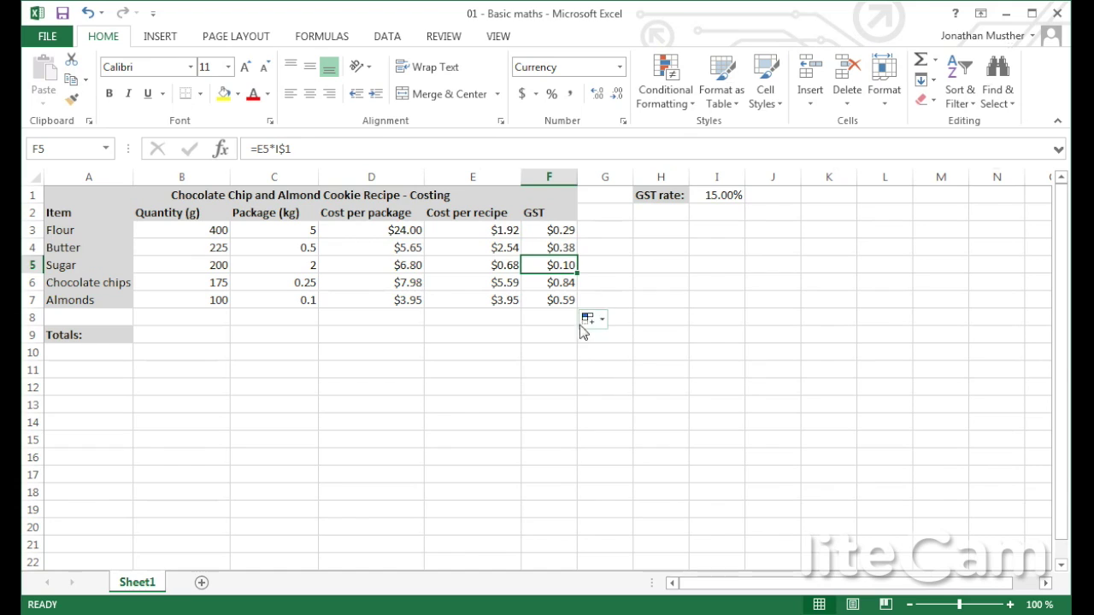
pyautogui.click(544, 340)
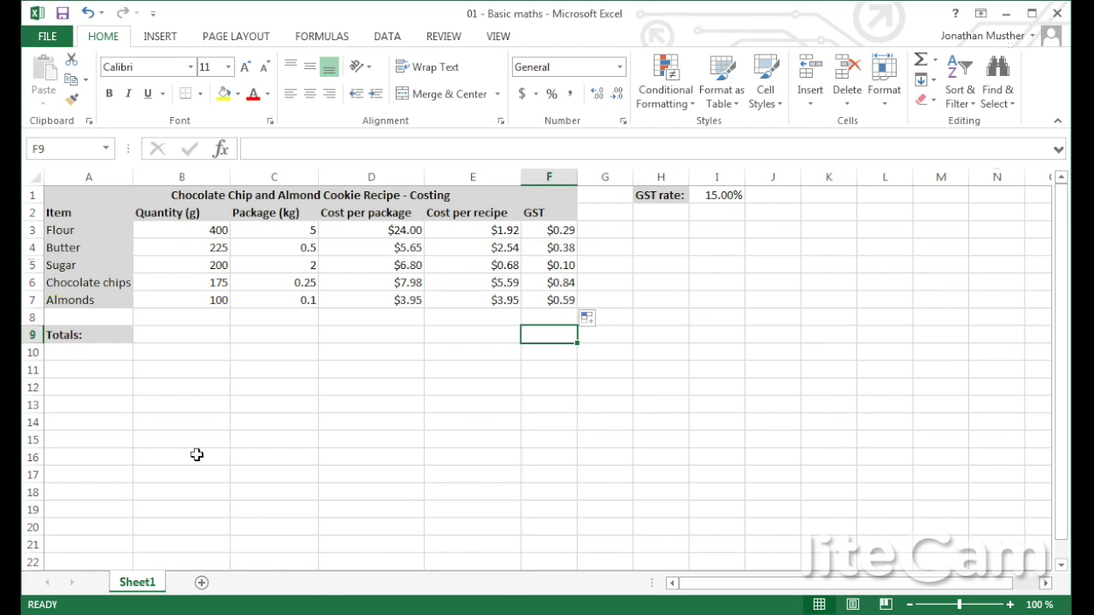
pyautogui.click(78, 339)
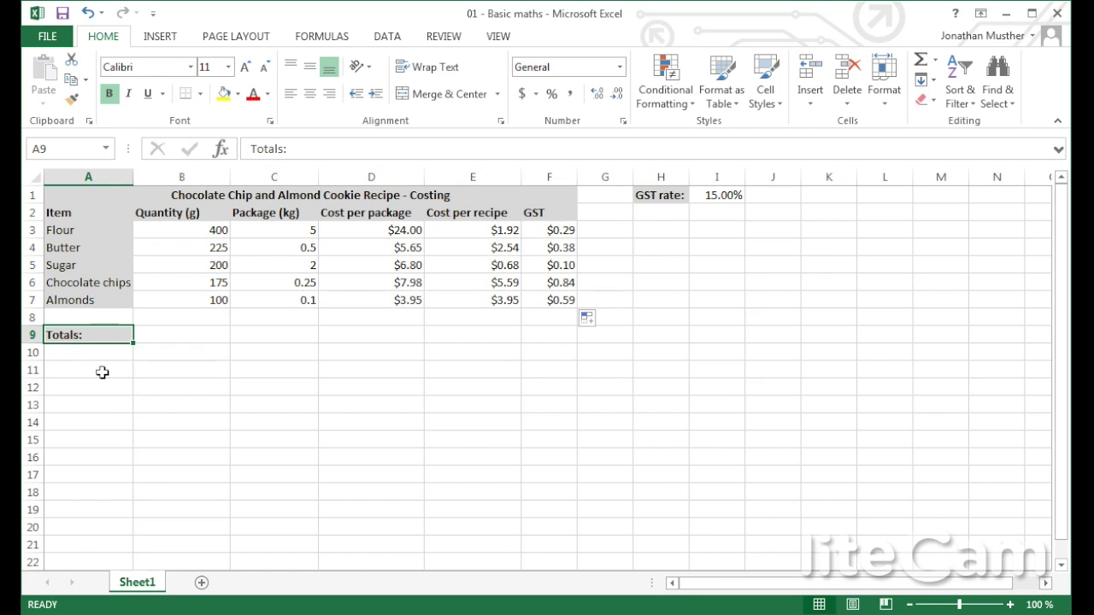
pyautogui.click(163, 337)
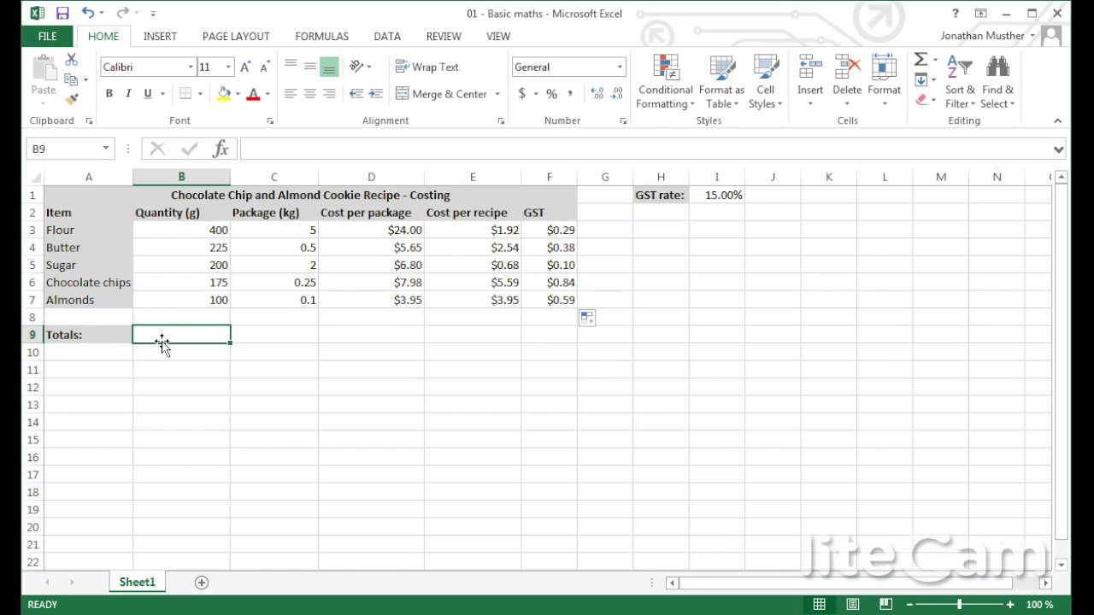
# Step: Enter =SUM(B3:B7) in B9 so the quantity total shows 1100
pyautogui.click(265, 151)
pyautogui.write('=S')
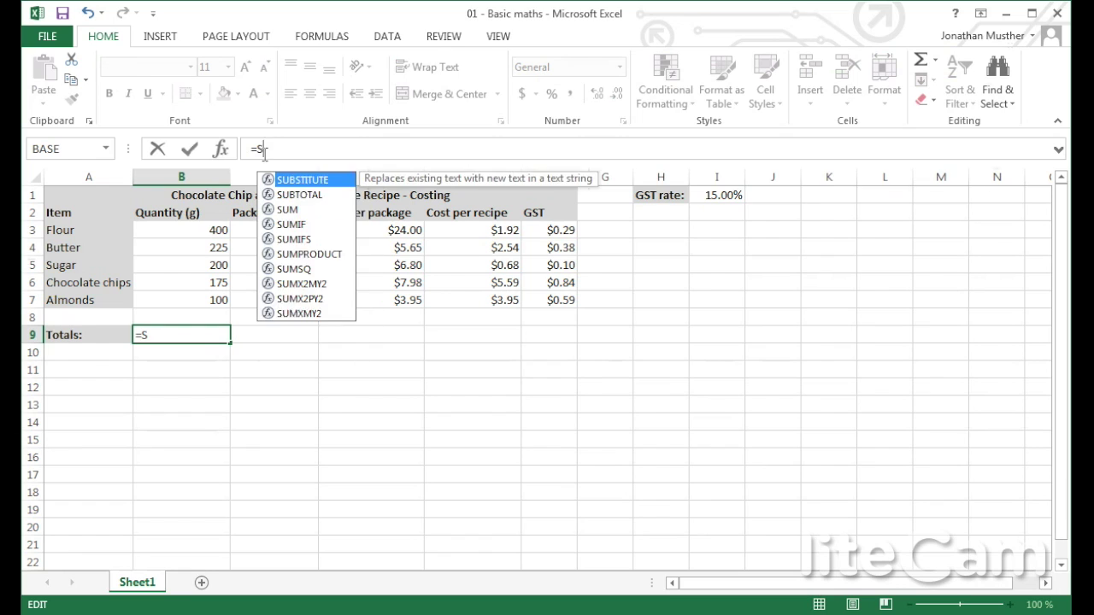
pyautogui.write('UM(')
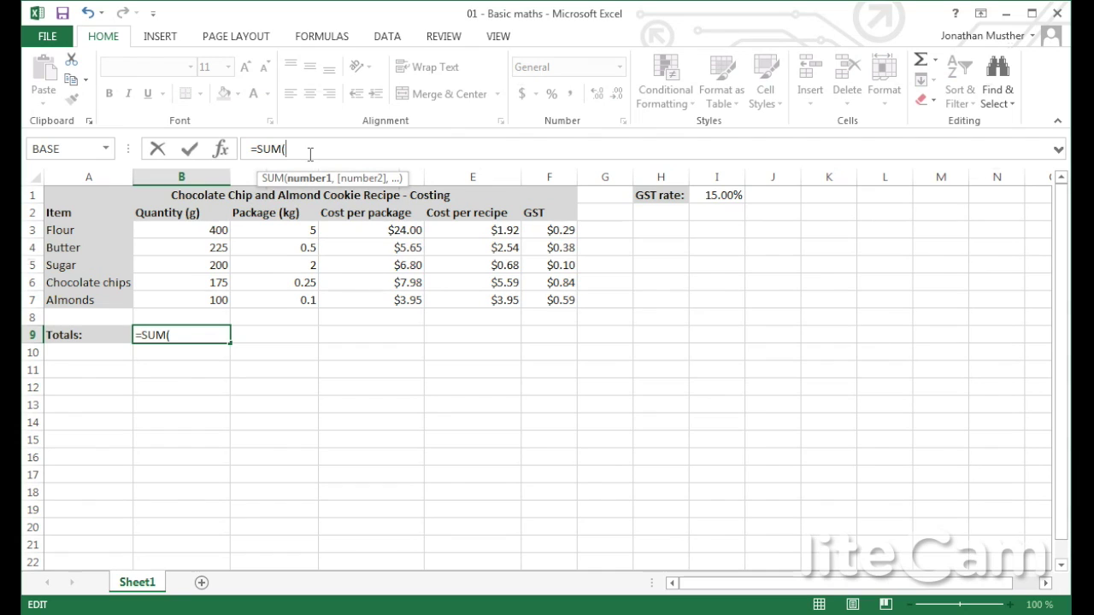
pyautogui.moveTo(202, 229); pyautogui.dragTo(207, 299)
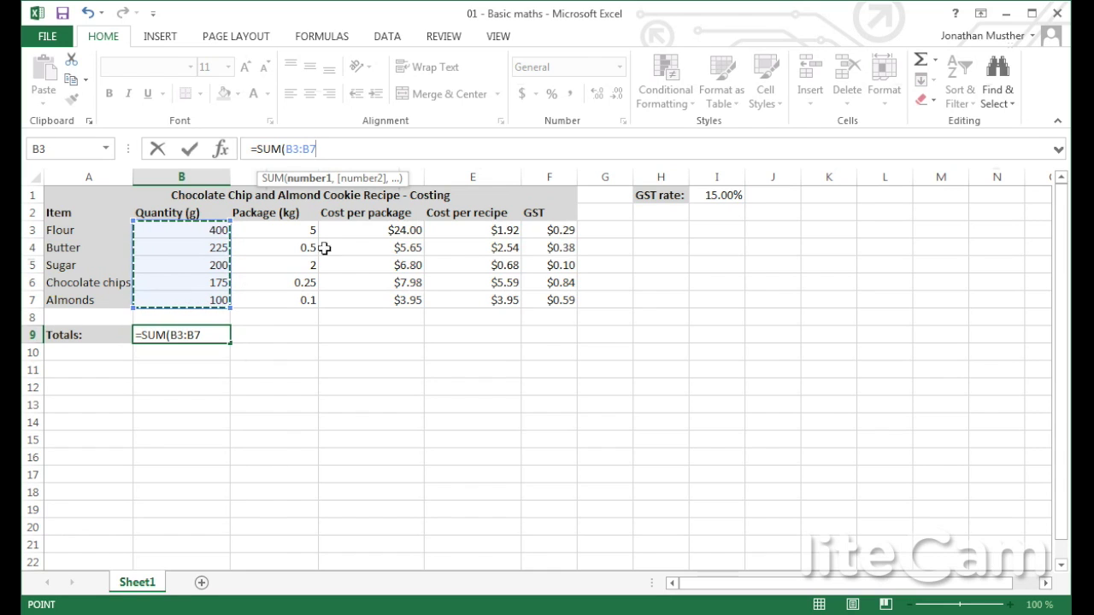
pyautogui.write(')')
pyautogui.press('Return')
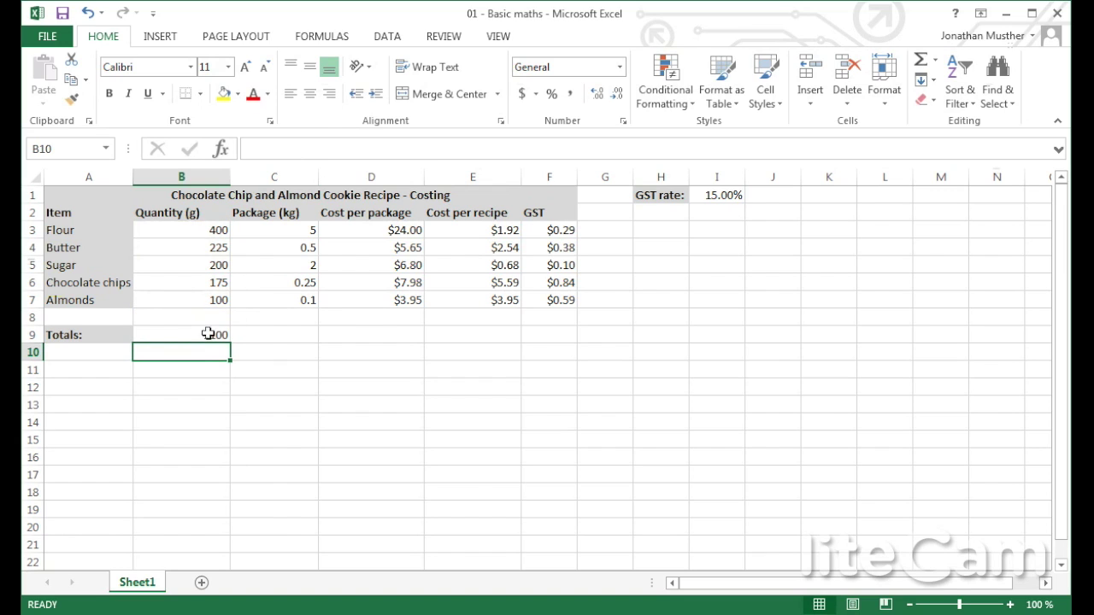
pyautogui.click(208, 334)
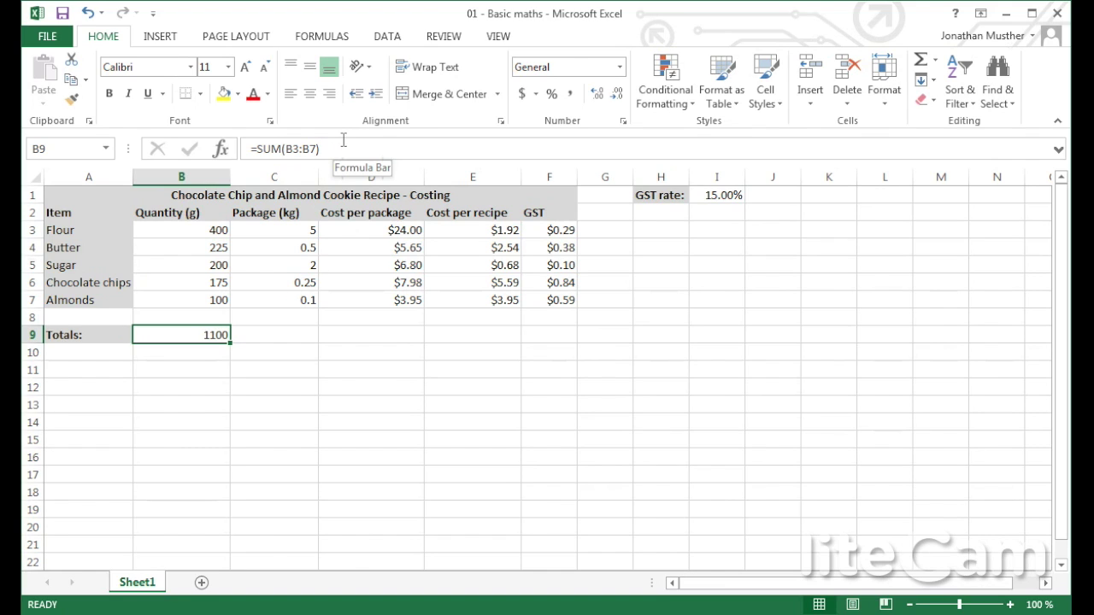
pyautogui.click(262, 369)
# Step: Fill B9's SUM formula across row 9 through F9
pyautogui.click(223, 334)
pyautogui.moveTo(231, 340); pyautogui.dragTo(560, 341)
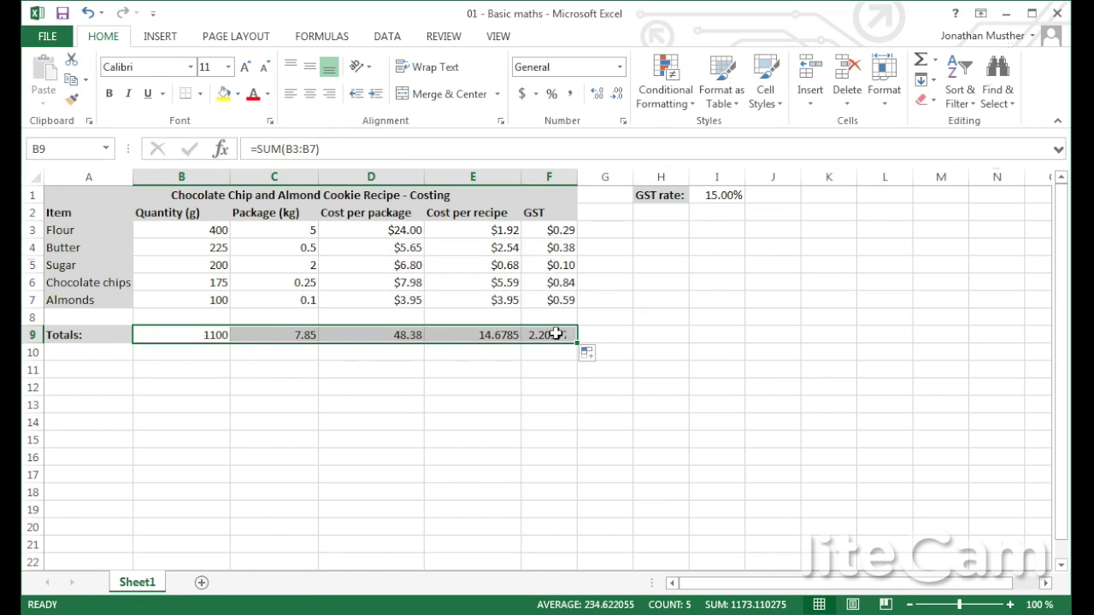
pyautogui.click(530, 357)
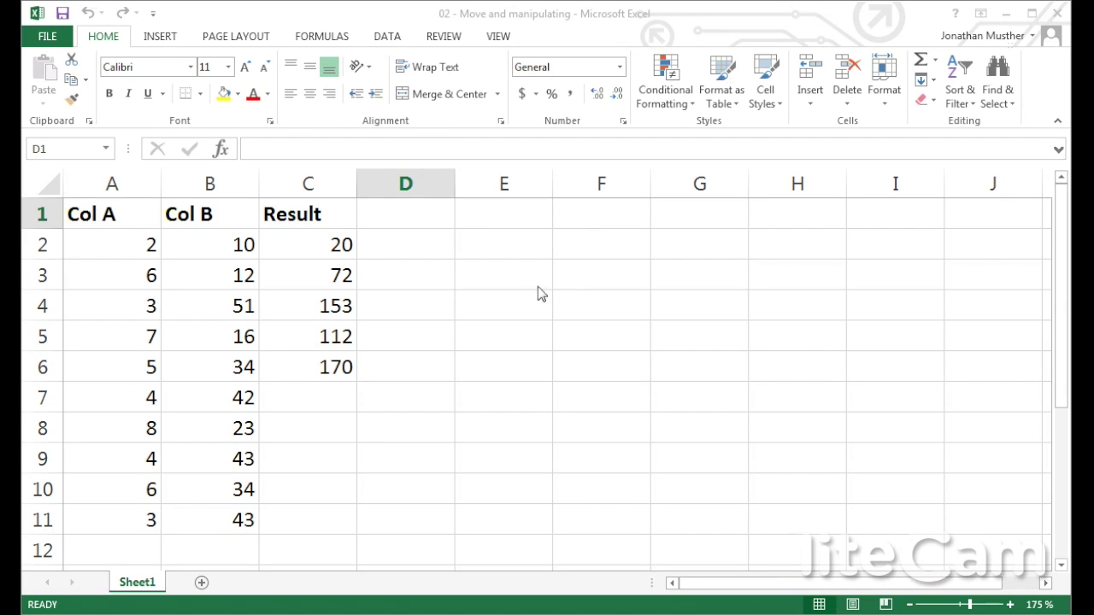
# Step: Copy C6's Result formula into C7, where it becomes =B7*A7 showing 168
pyautogui.click(337, 367)
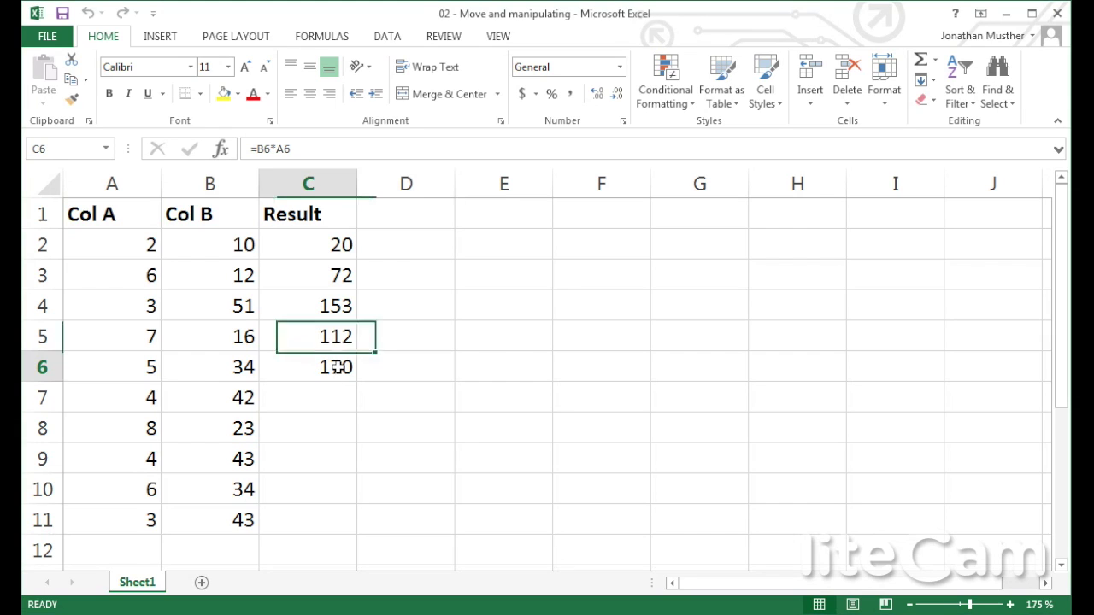
pyautogui.hotkey('ctrl', 'c')
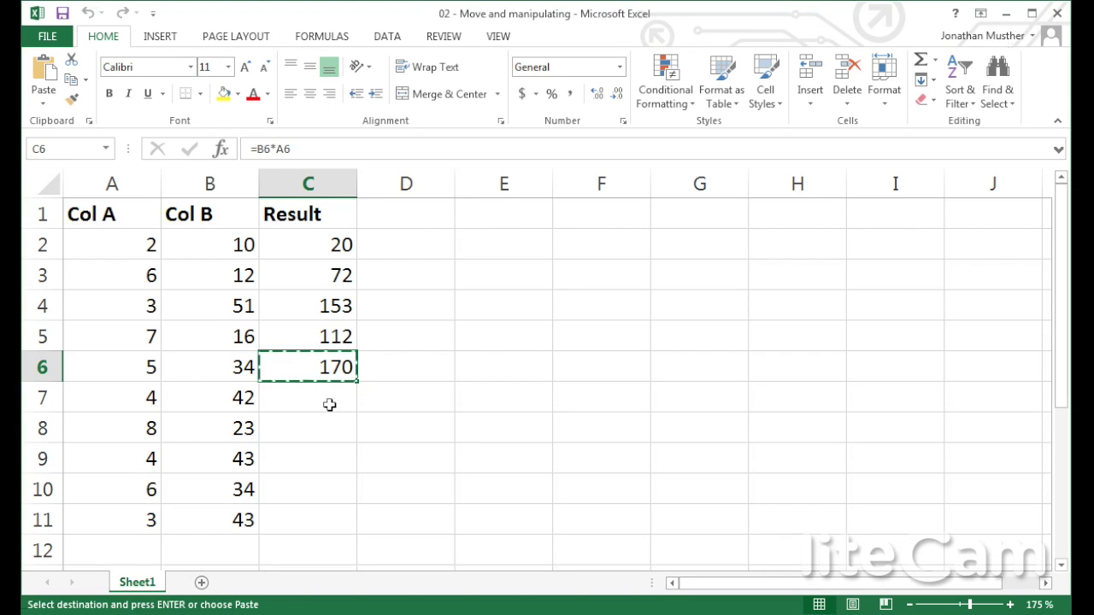
pyautogui.click(330, 400)
pyautogui.hotkey('ctrl', 'v')
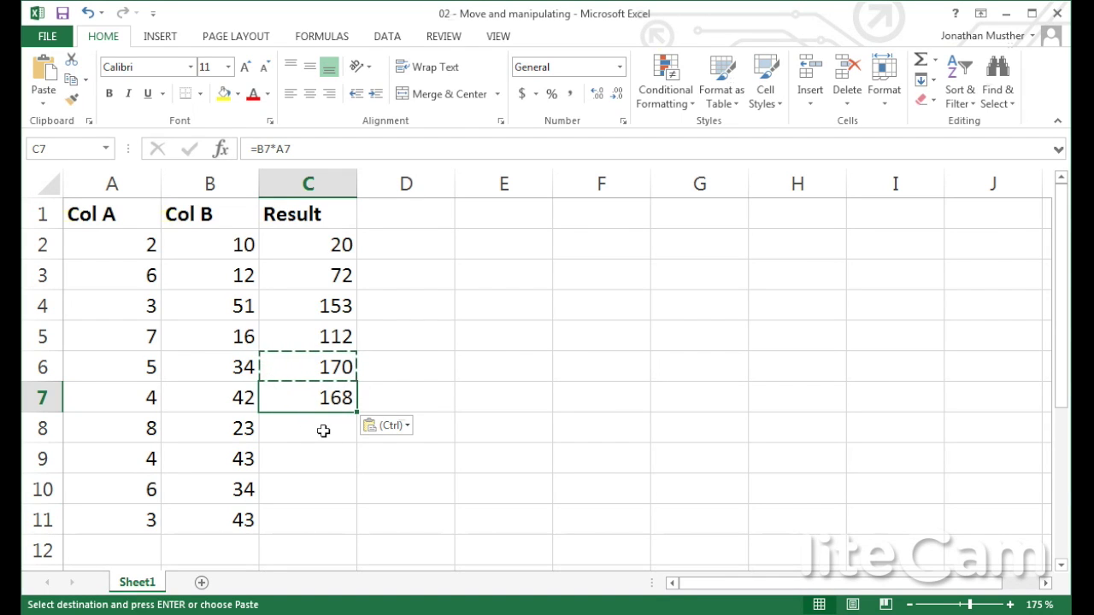
# Step: Compare the Result formulas in C6 through C2 and C7, then undo the paste into C7
pyautogui.click(335, 367)
pyautogui.press('Escape')
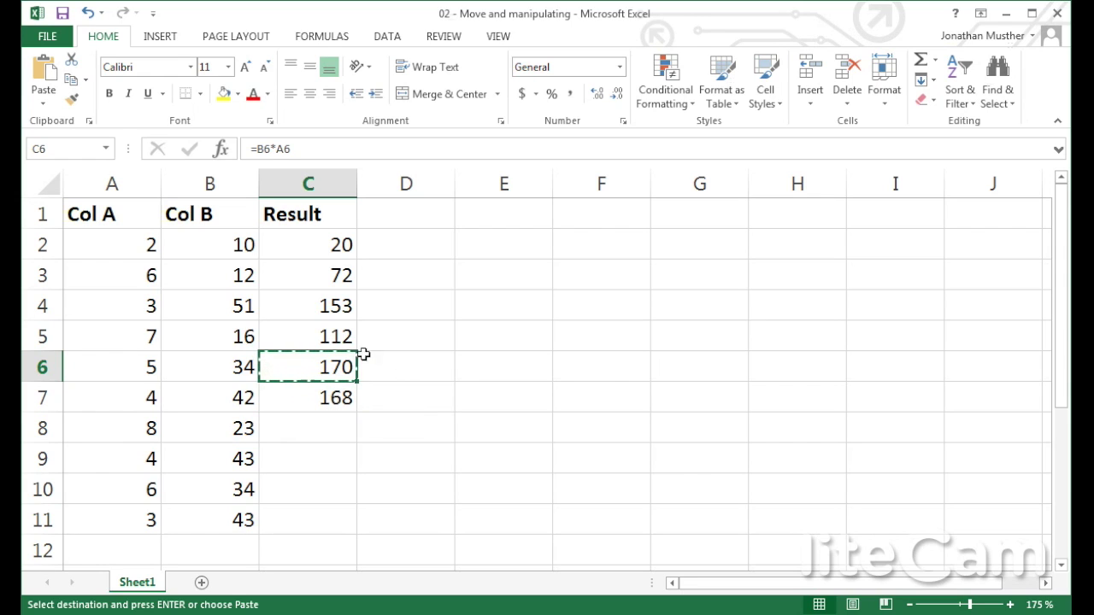
pyautogui.press('Escape')
pyautogui.click(331, 338)
pyautogui.click(325, 309)
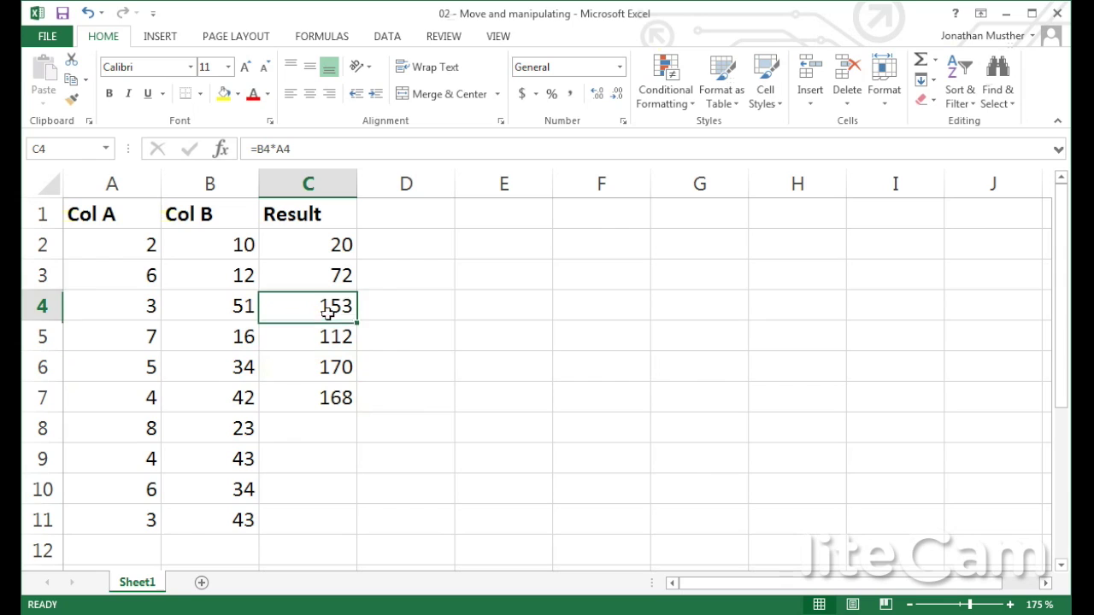
pyautogui.click(327, 276)
pyautogui.click(329, 245)
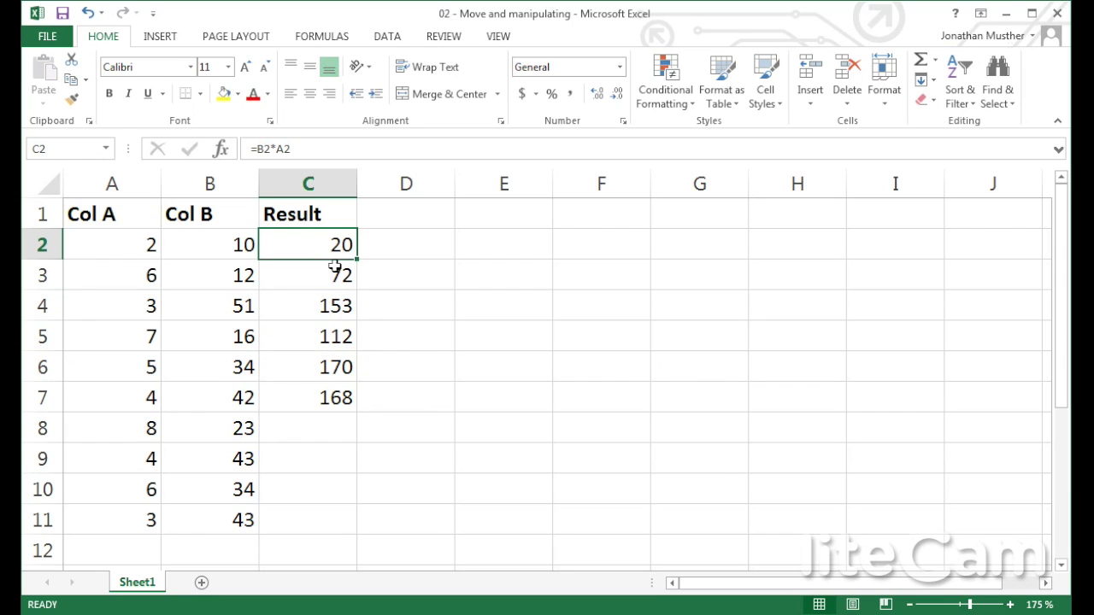
pyautogui.click(337, 400)
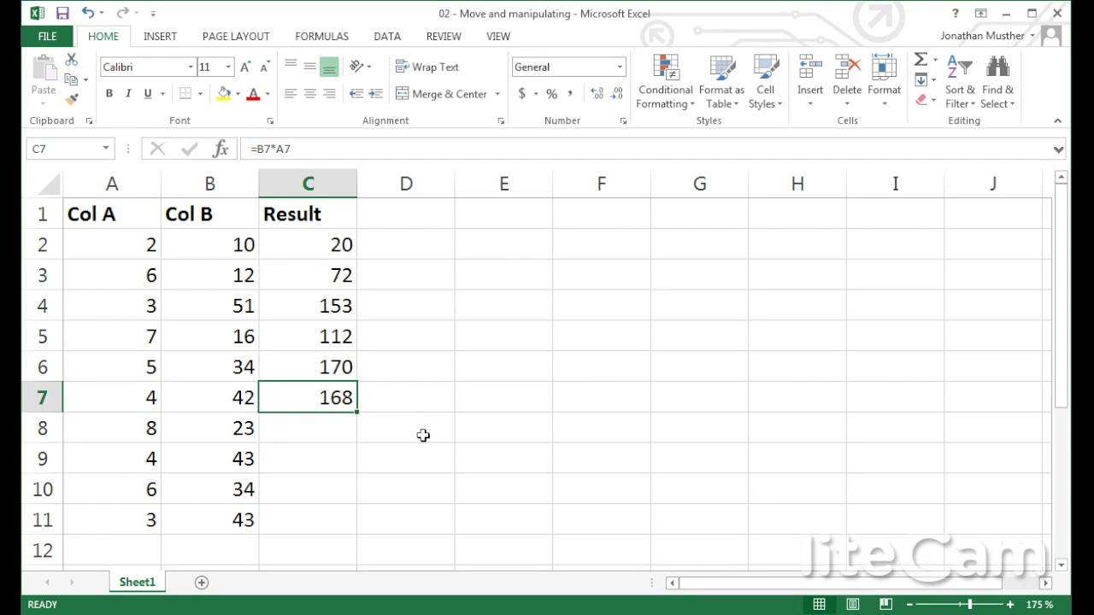
pyautogui.hotkey('ctrl', 'z')
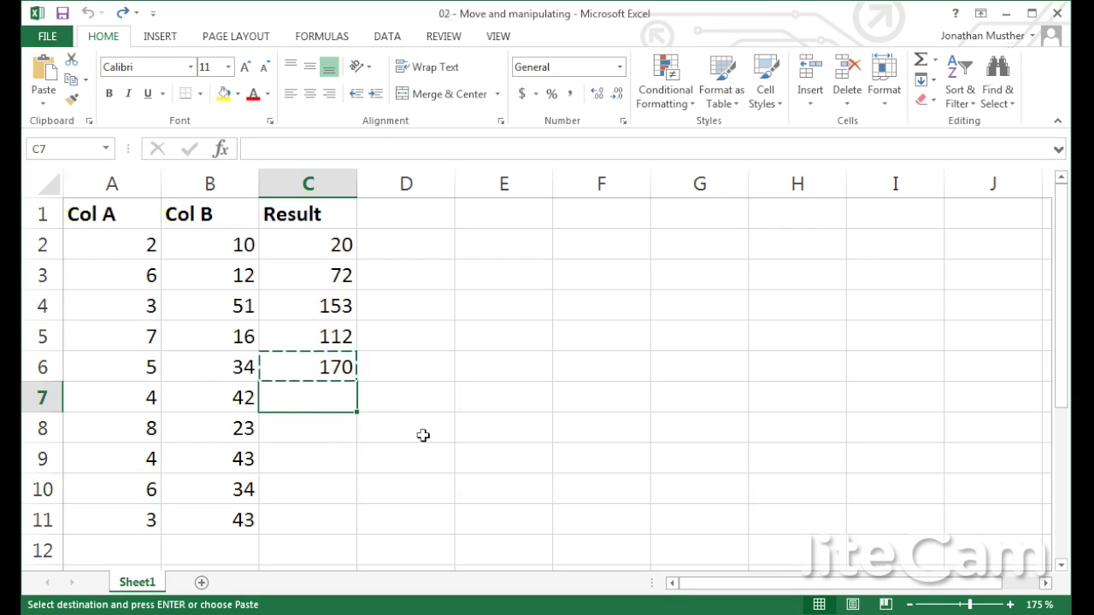
# Step: Trial-move C6's result to C7, then undo it so 170 returns to C6
pyautogui.press('Escape')
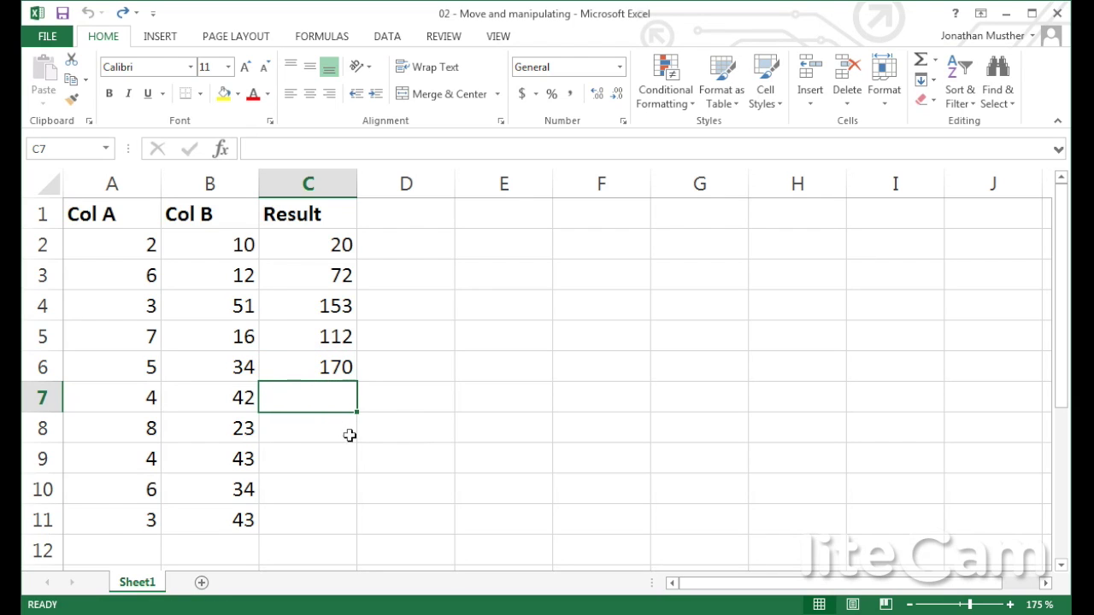
pyautogui.click(338, 368)
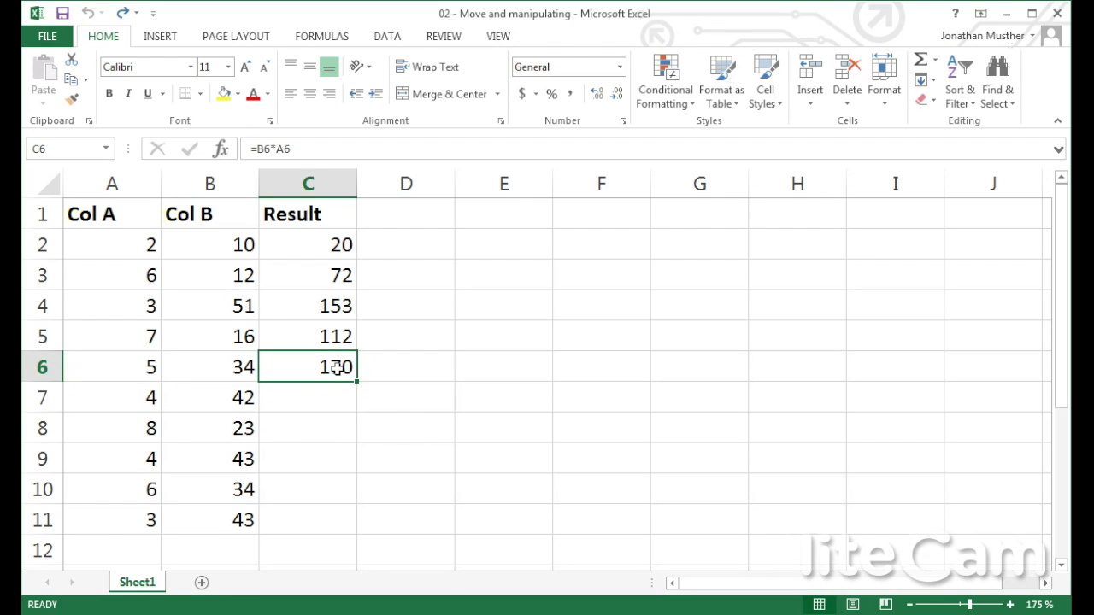
pyautogui.hotkey('ctrl', 'c')
pyautogui.click(340, 401)
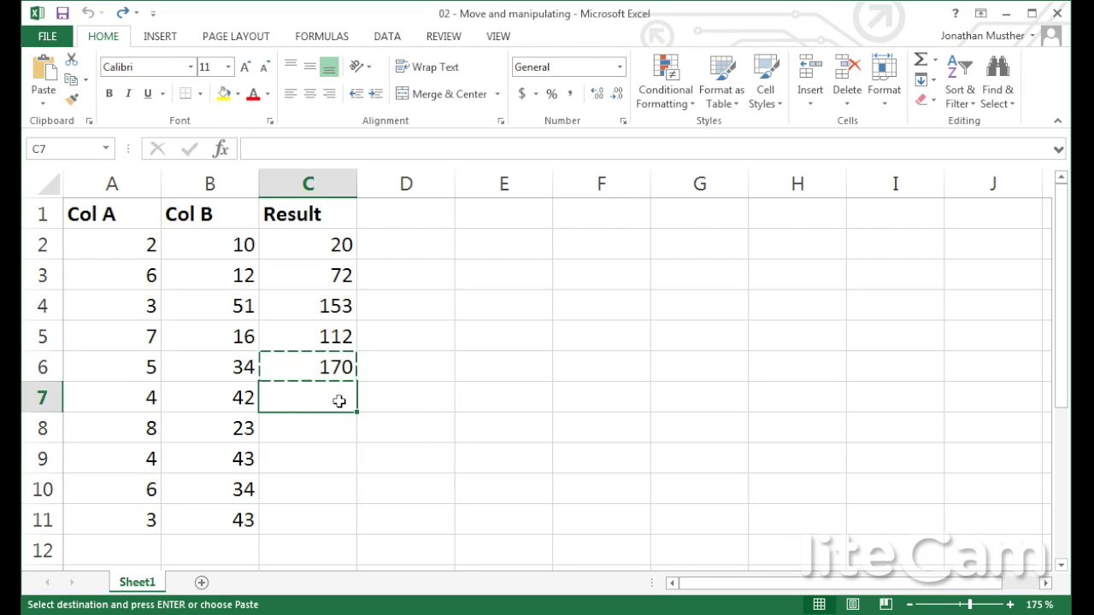
pyautogui.hotkey('ctrl', 'v')
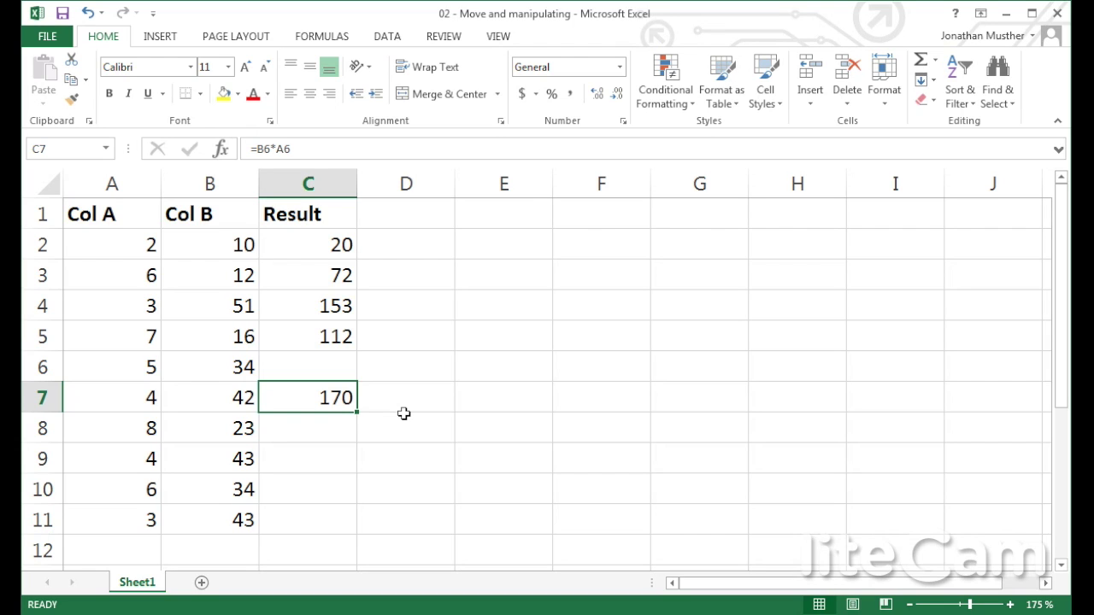
pyautogui.hotkey('ctrl', 'z')
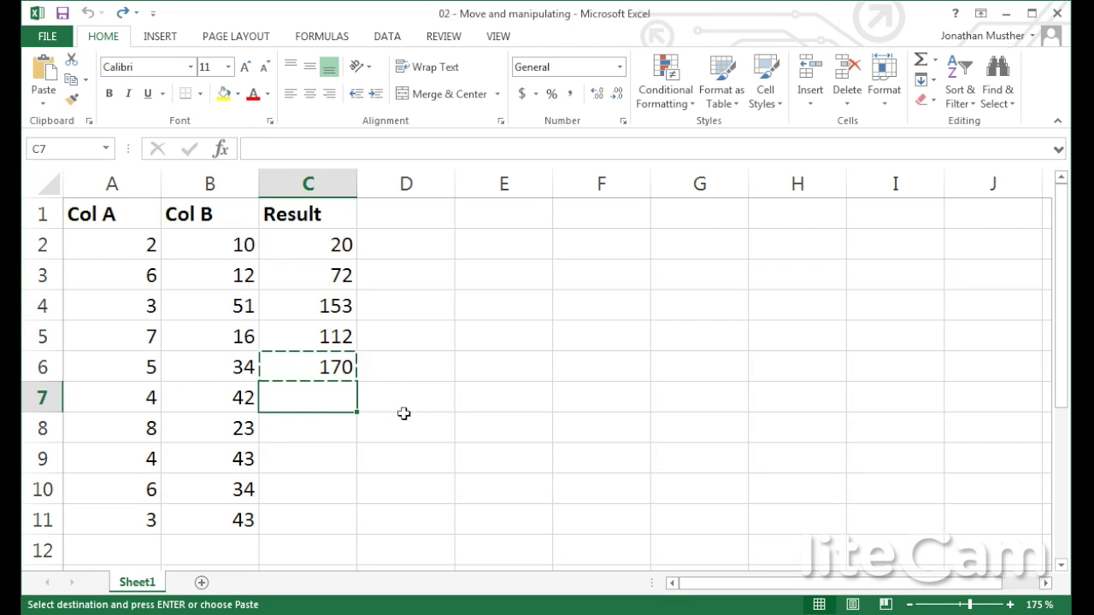
pyautogui.press('Escape')
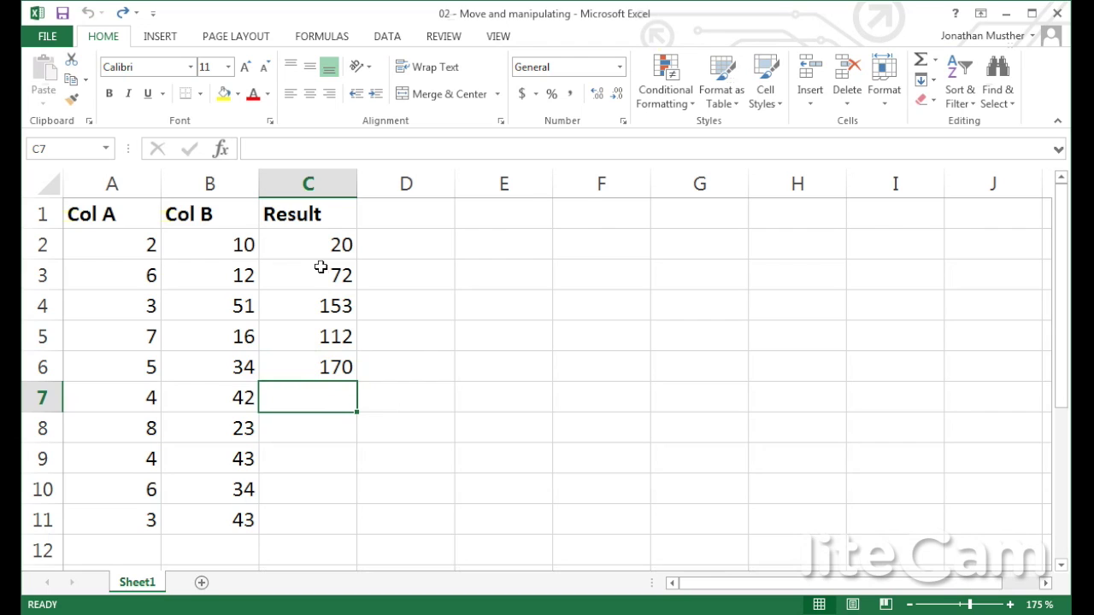
# Step: Move the Col A values in A2:A11 into column F starting at F2
pyautogui.moveTo(130, 243); pyautogui.dragTo(122, 524)
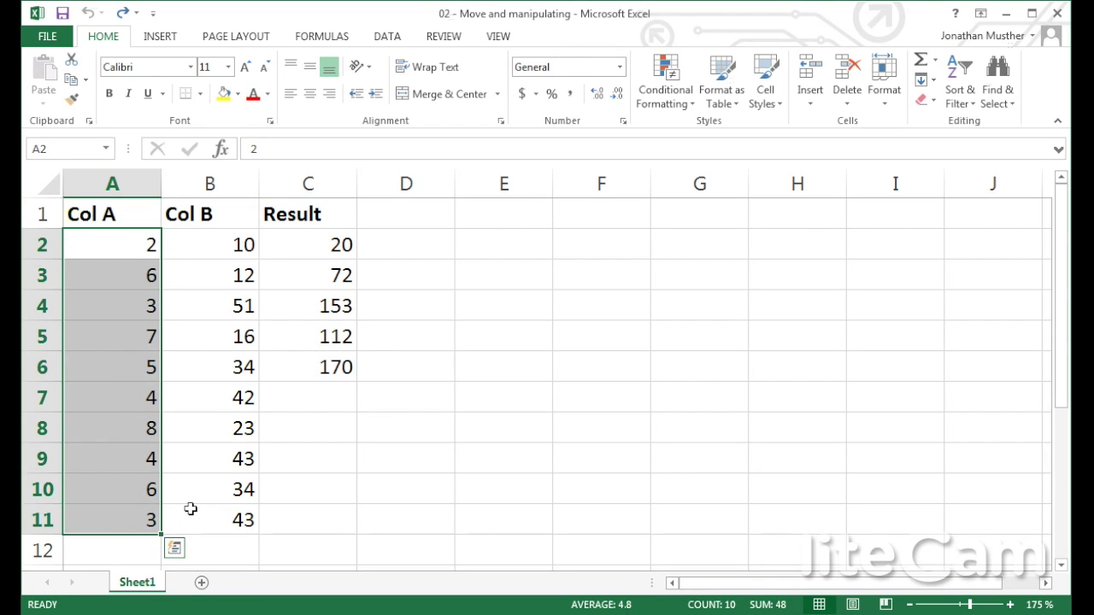
pyautogui.hotkey('ctrl', 'c')
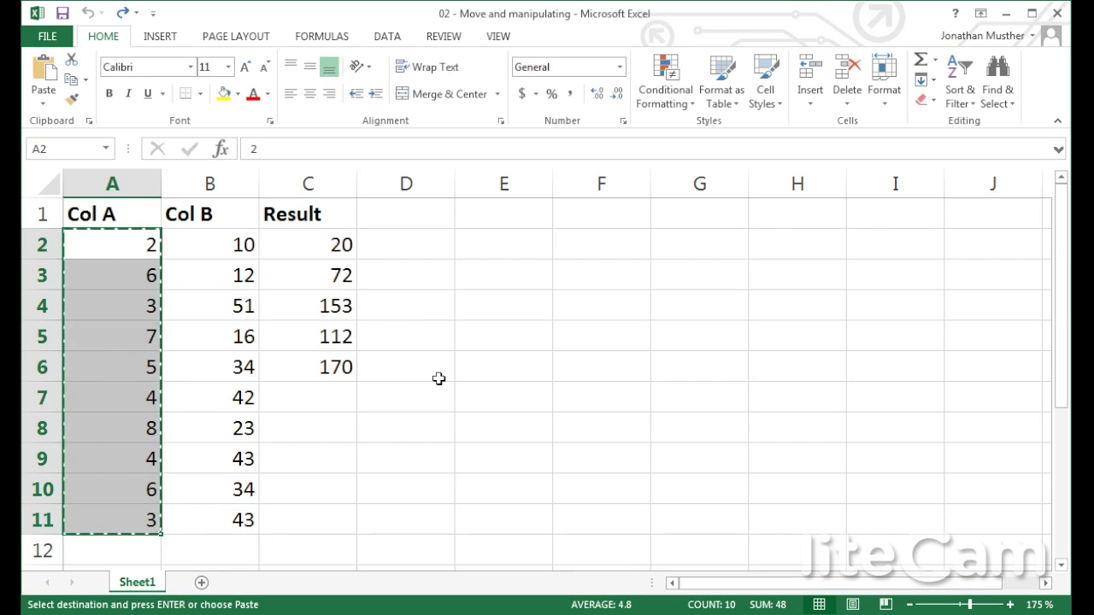
pyautogui.click(622, 240)
pyautogui.hotkey('ctrl', 'v')
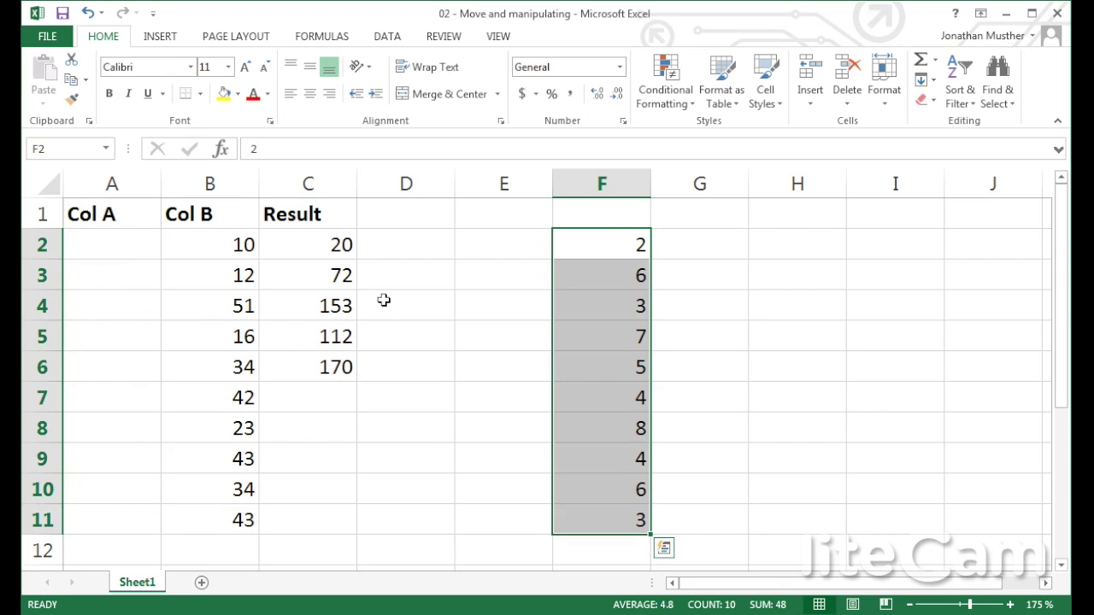
# Step: Check that the formulas in C2 to C6 now read =B2*F2 through =B6*F6
pyautogui.click(340, 244)
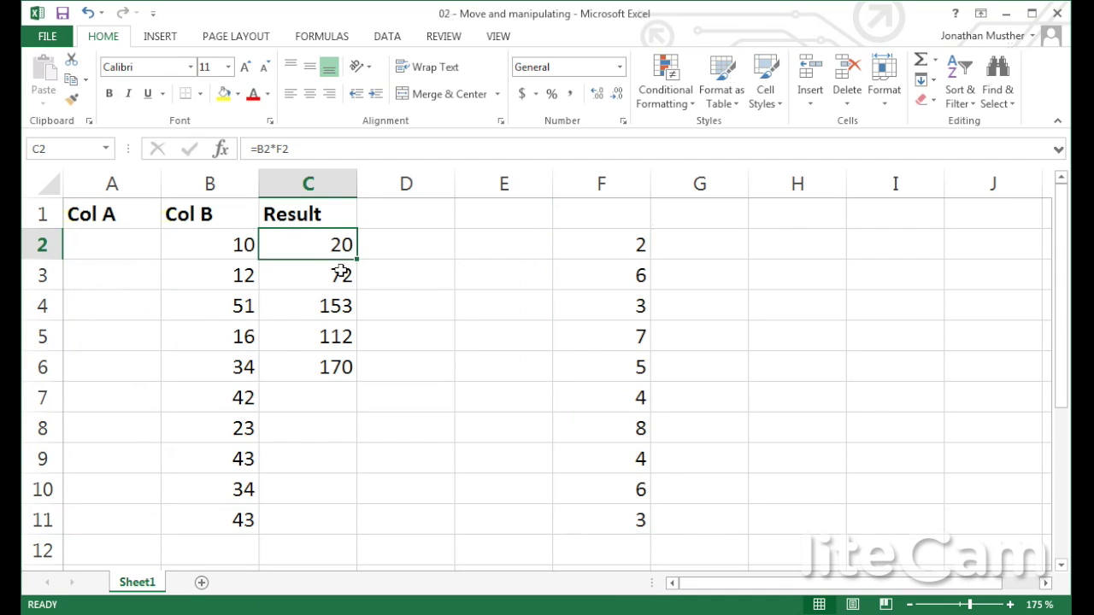
pyautogui.click(340, 278)
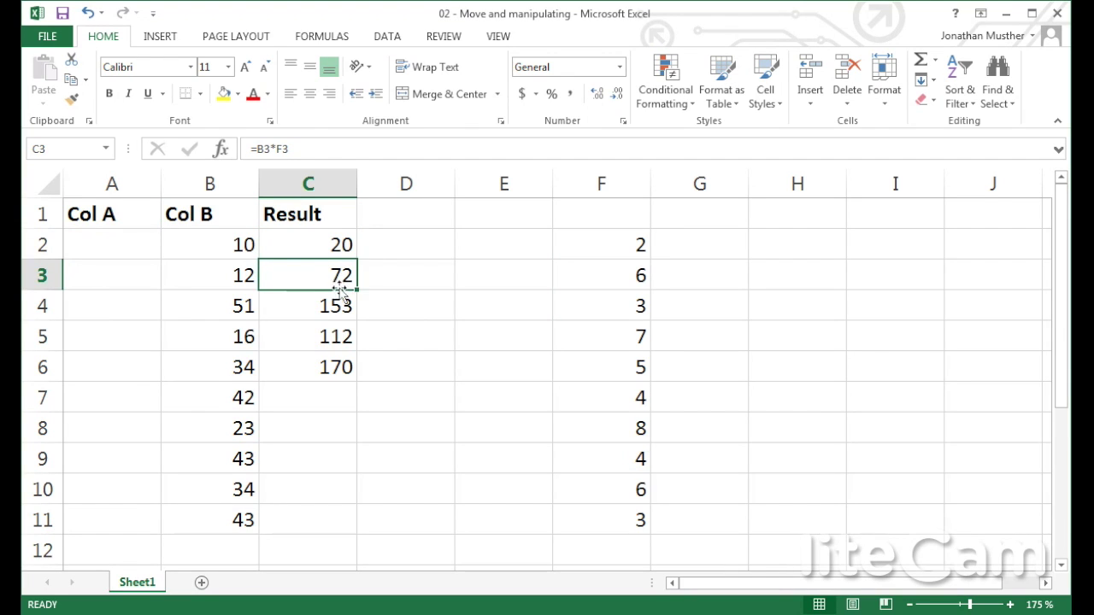
pyautogui.click(340, 309)
pyautogui.click(340, 342)
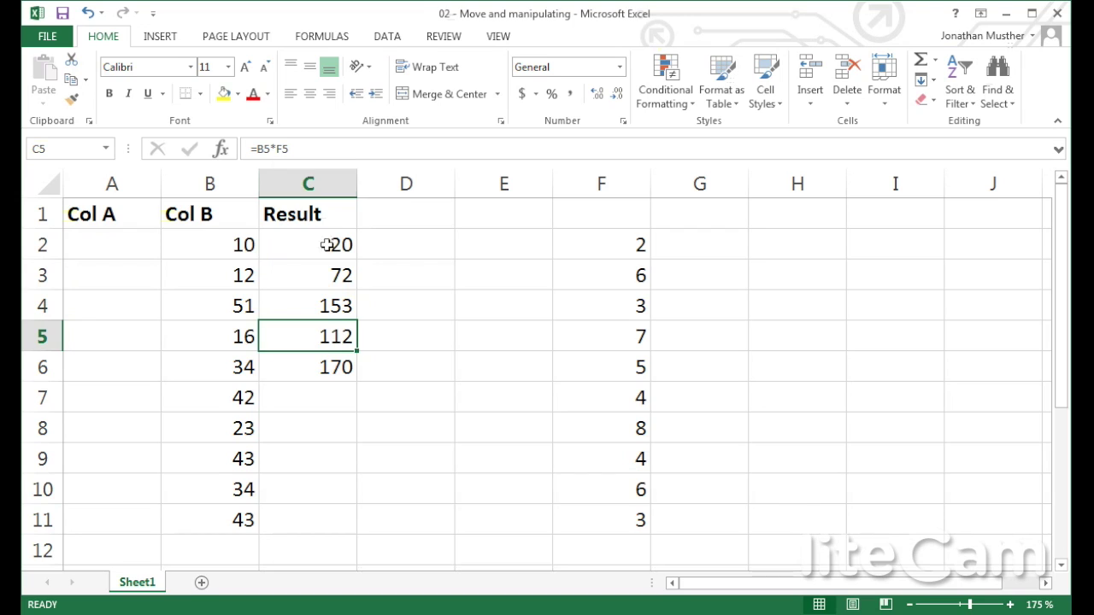
pyautogui.click(338, 367)
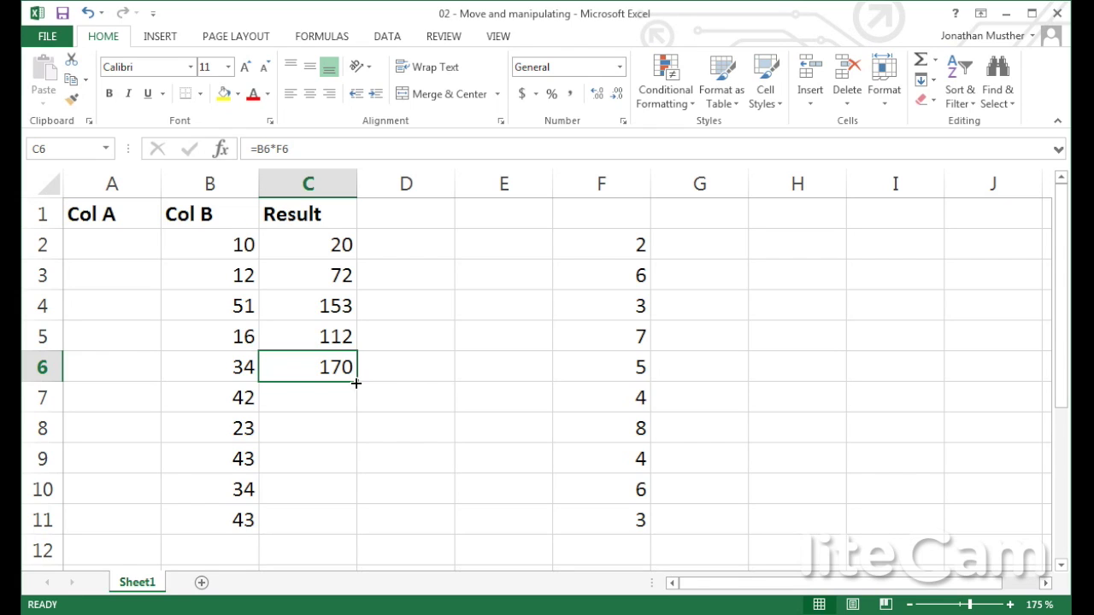
# Step: Fill C6's formula down to C11, giving 168, 184, 172, 204 and 129, then inspect C11, C10, C9
pyautogui.moveTo(356, 384); pyautogui.dragTo(348, 535)
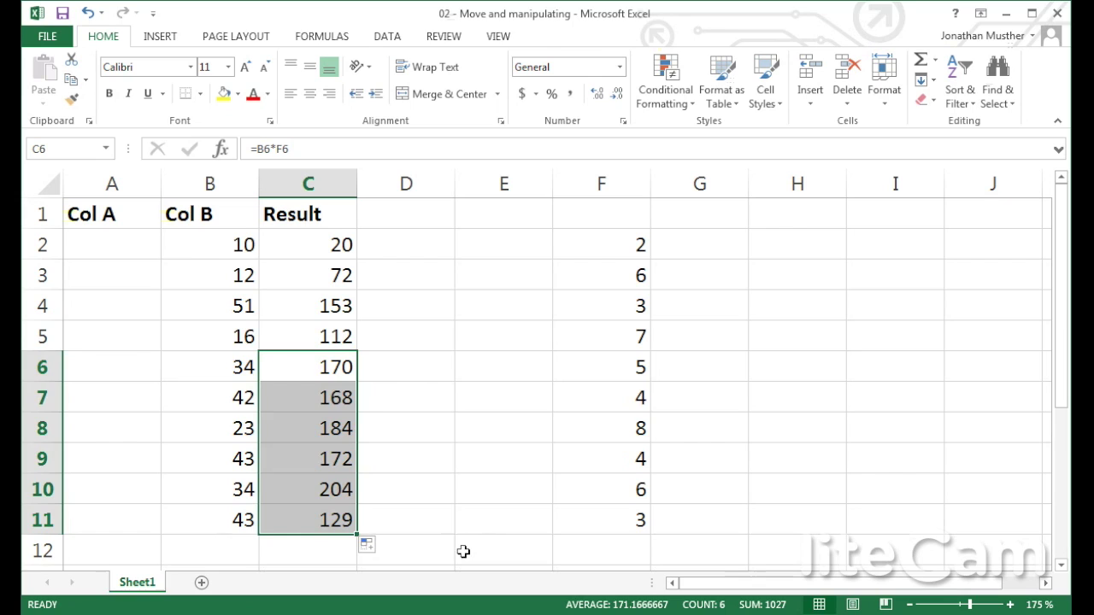
pyautogui.click(339, 520)
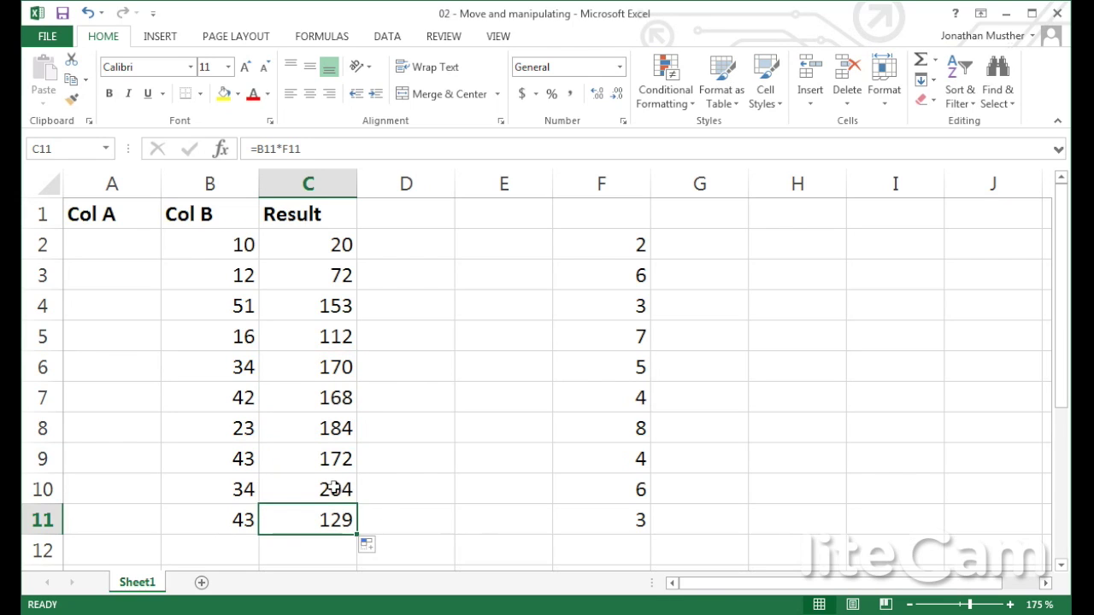
pyautogui.click(334, 483)
pyautogui.click(338, 462)
pyautogui.click(463, 554)
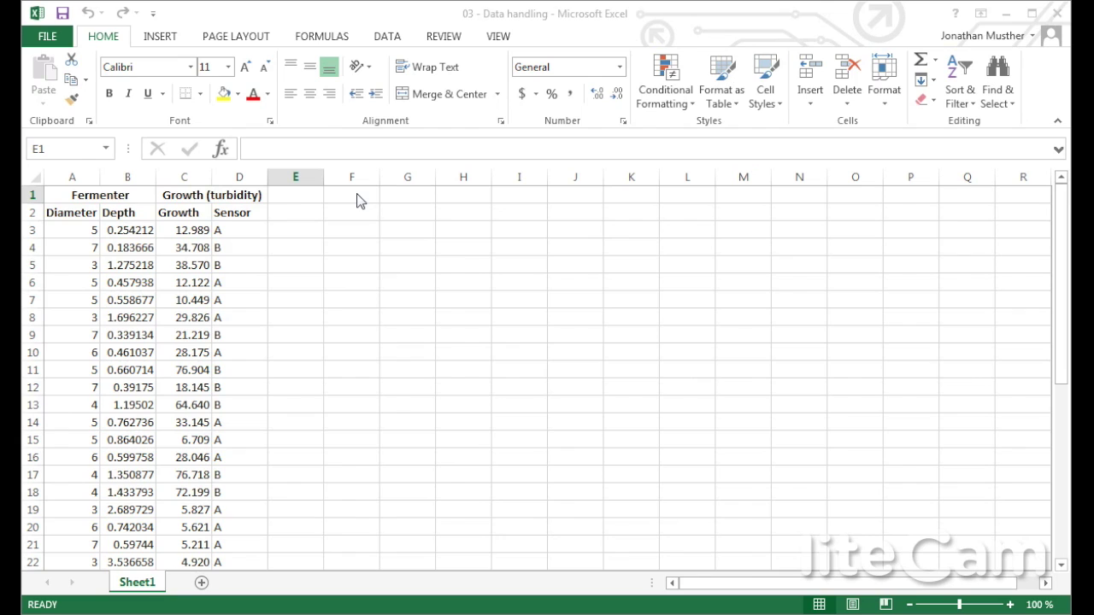
# Step: Merge and centre F1:G1 with the heading 'Summary data'
pyautogui.moveTo(361, 194); pyautogui.dragTo(411, 195)
pyautogui.click(436, 99)
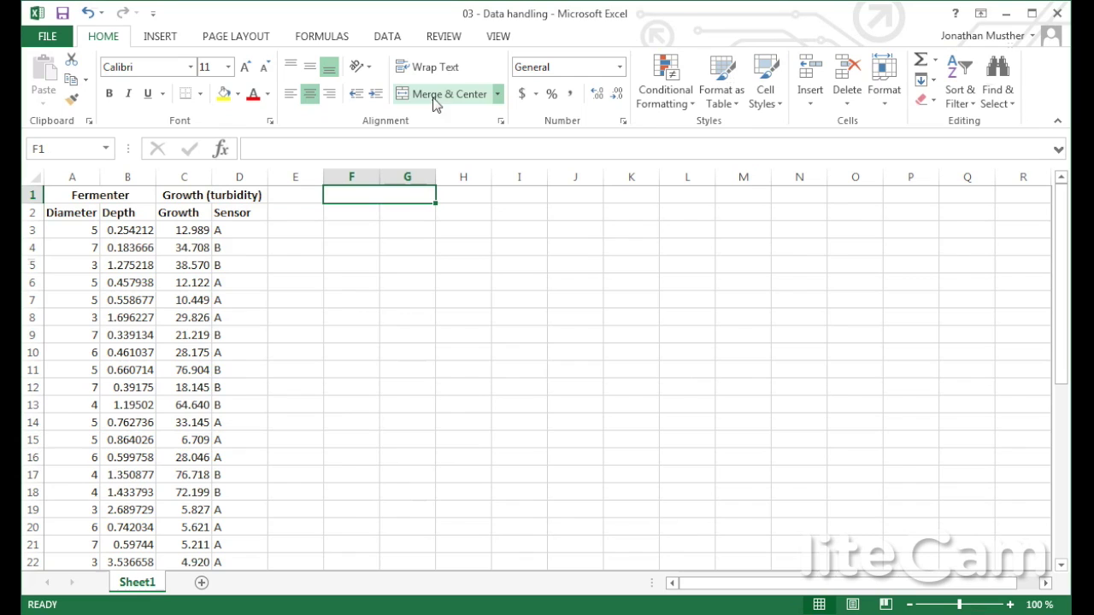
pyautogui.write('su')
pyautogui.press('BackSpace')
pyautogui.press('BackSpace')
pyautogui.write('Summary')
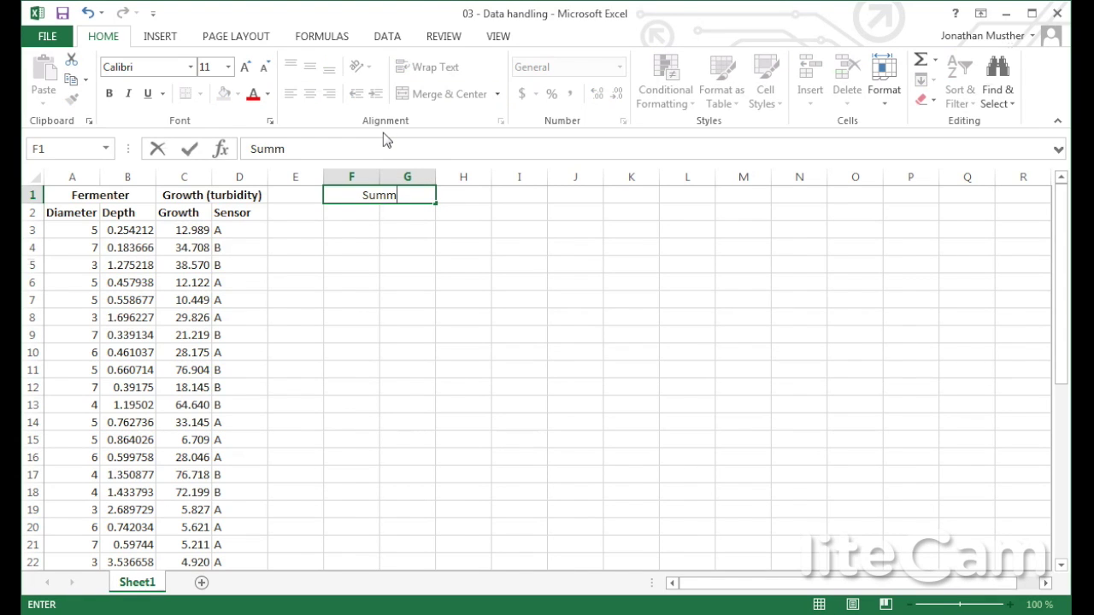
pyautogui.write(' data')
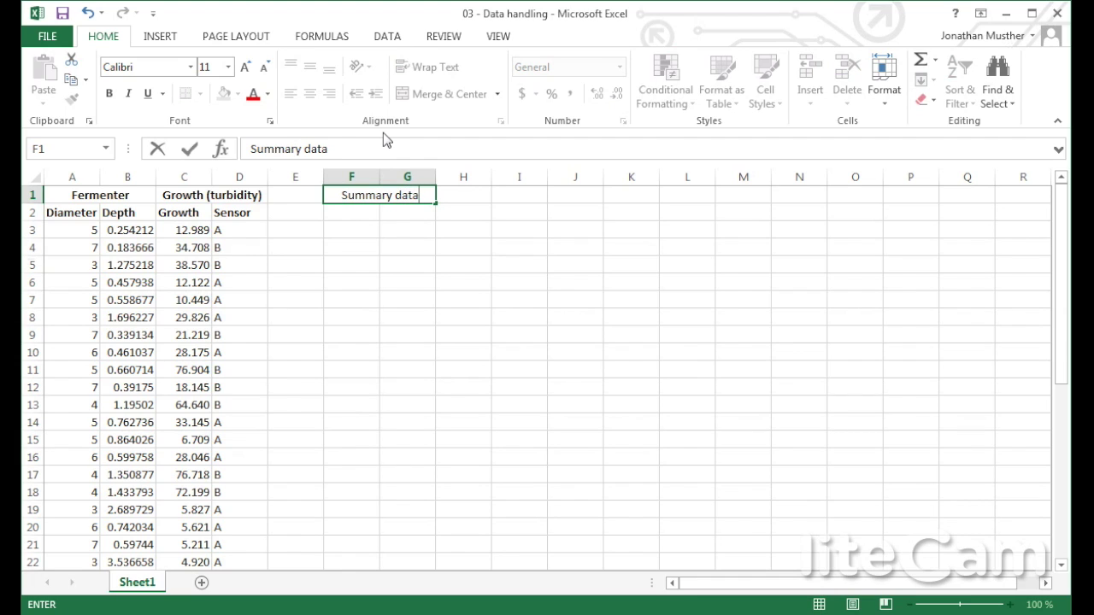
pyautogui.press('Return')
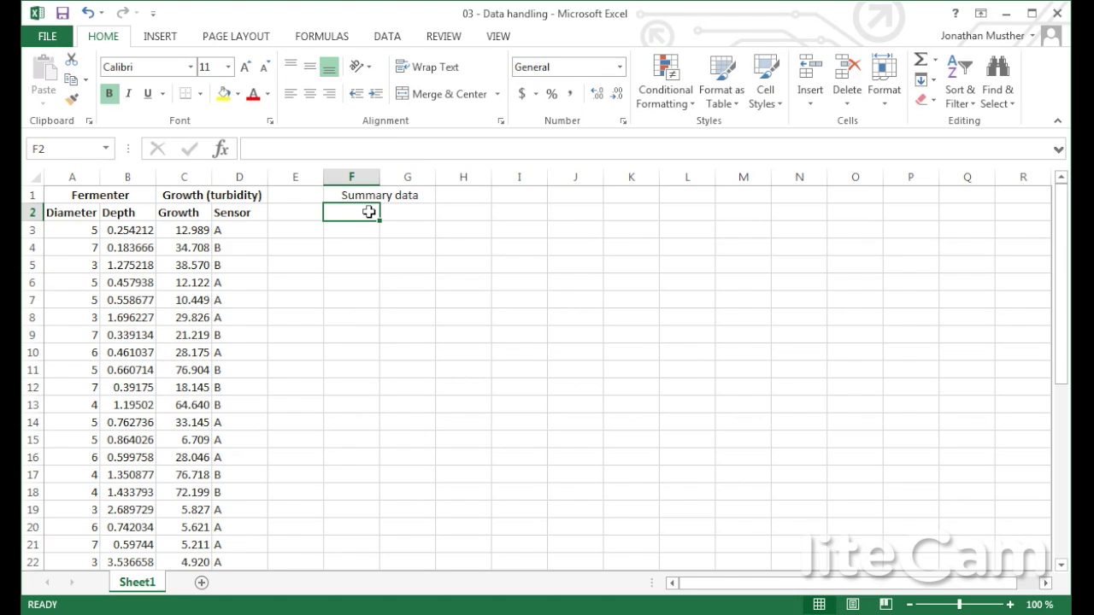
# Step: Label F2 'Volume' and G2 'Growth'
pyautogui.write('Volume')
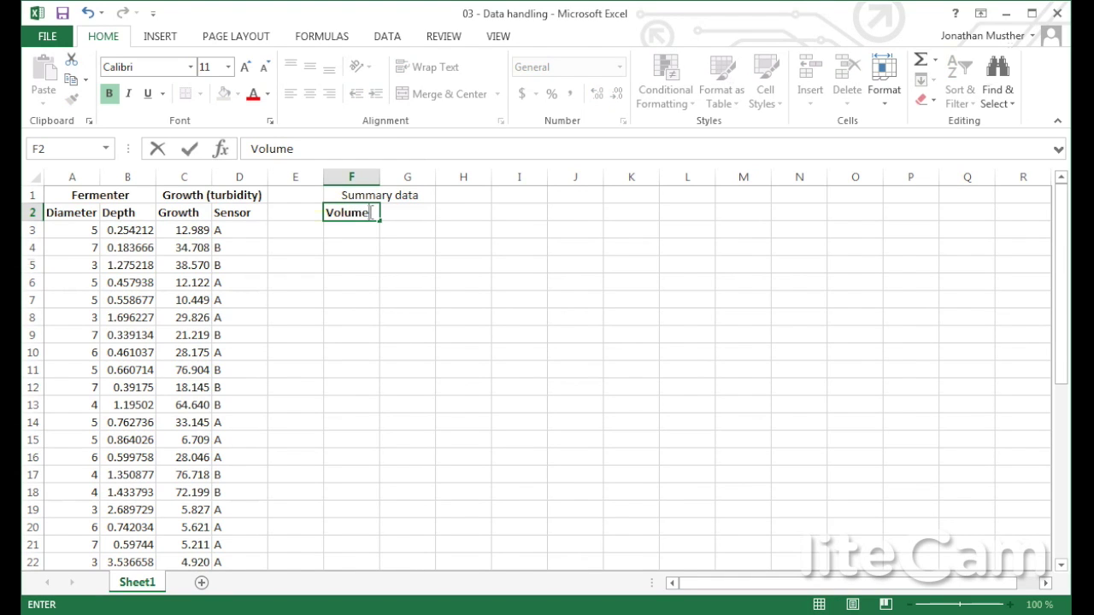
pyautogui.press('Return')
pyautogui.press('Up')
pyautogui.press('Right')
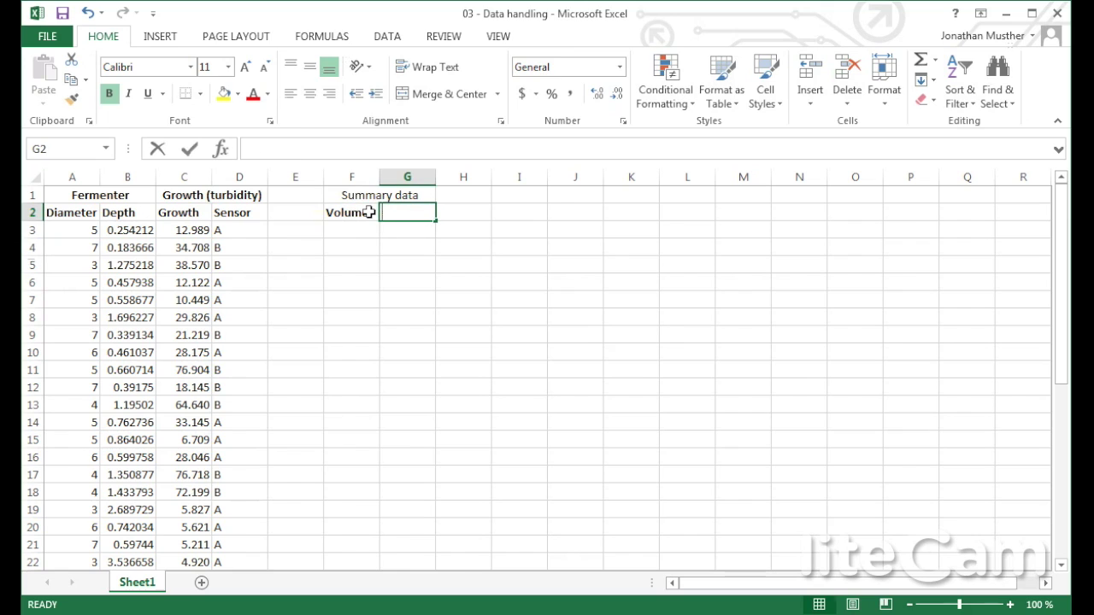
pyautogui.write('Growth')
pyautogui.press('Return')
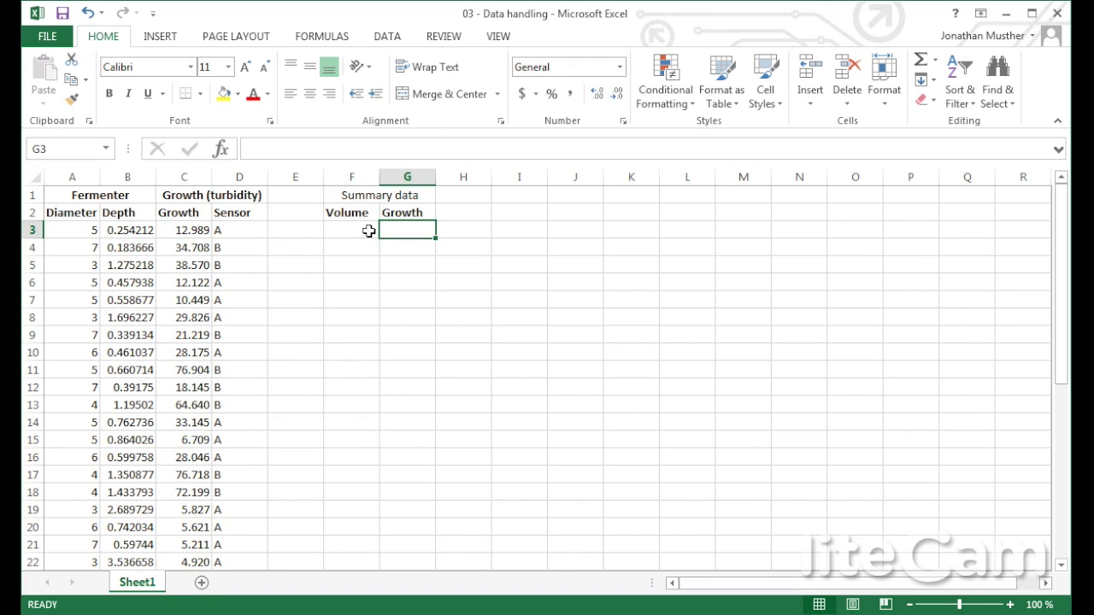
pyautogui.click(369, 231)
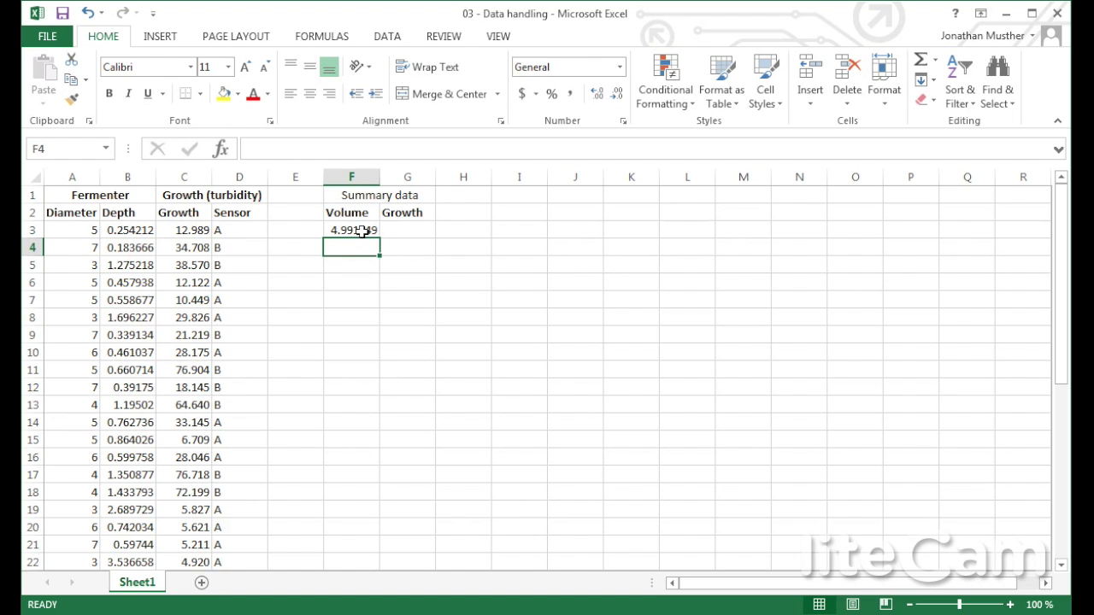
# Step: Select F3 to view its volume formula =PI()*(A3/2)^2*B3, showing 4.991449
pyautogui.click(362, 231)
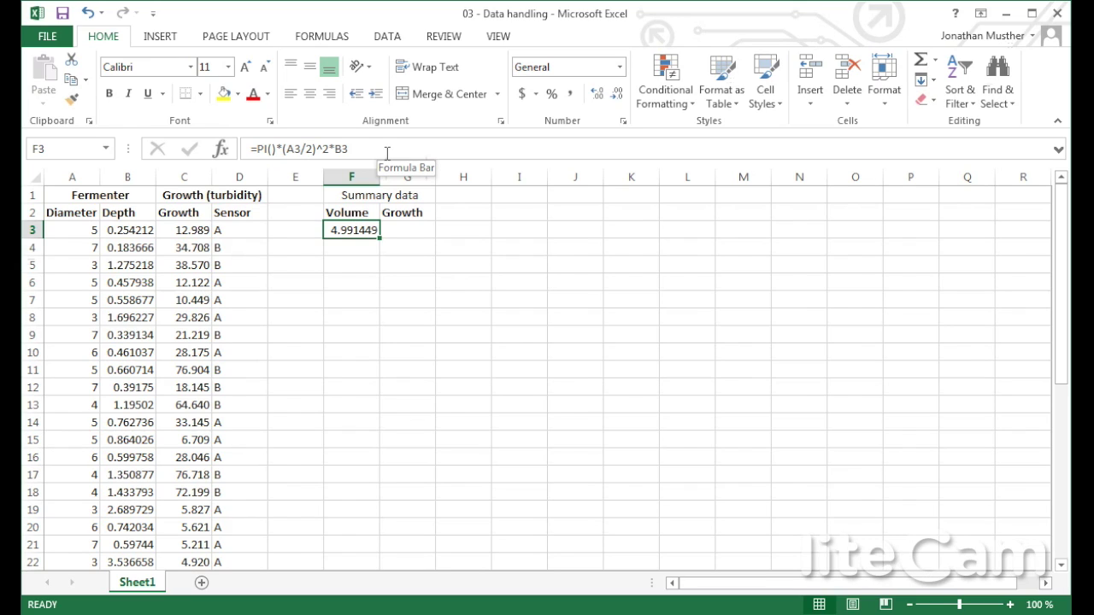
pyautogui.click(359, 253)
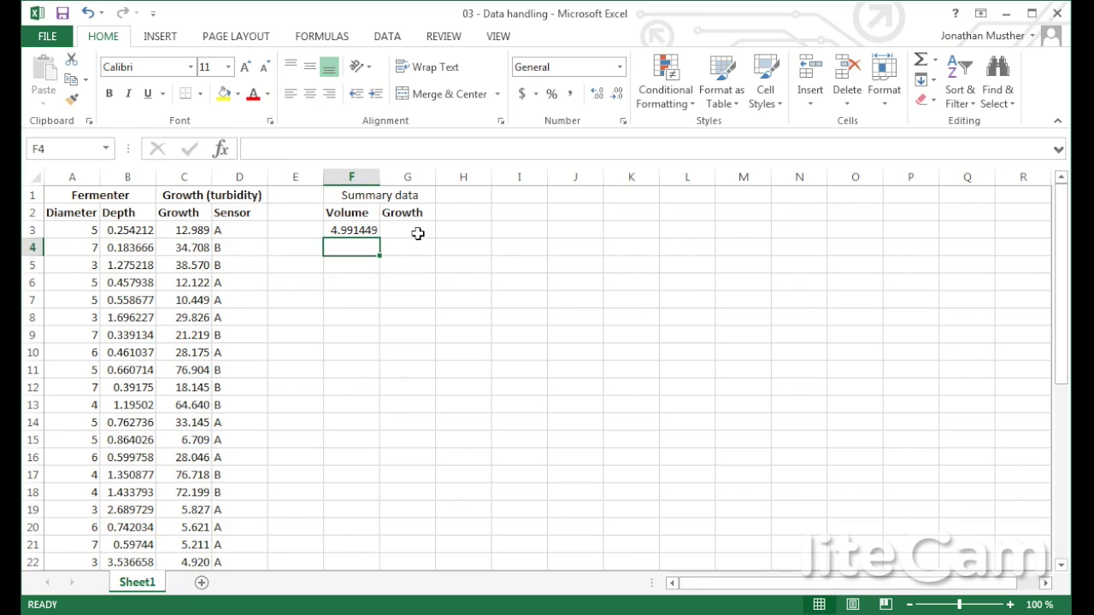
pyautogui.click(411, 235)
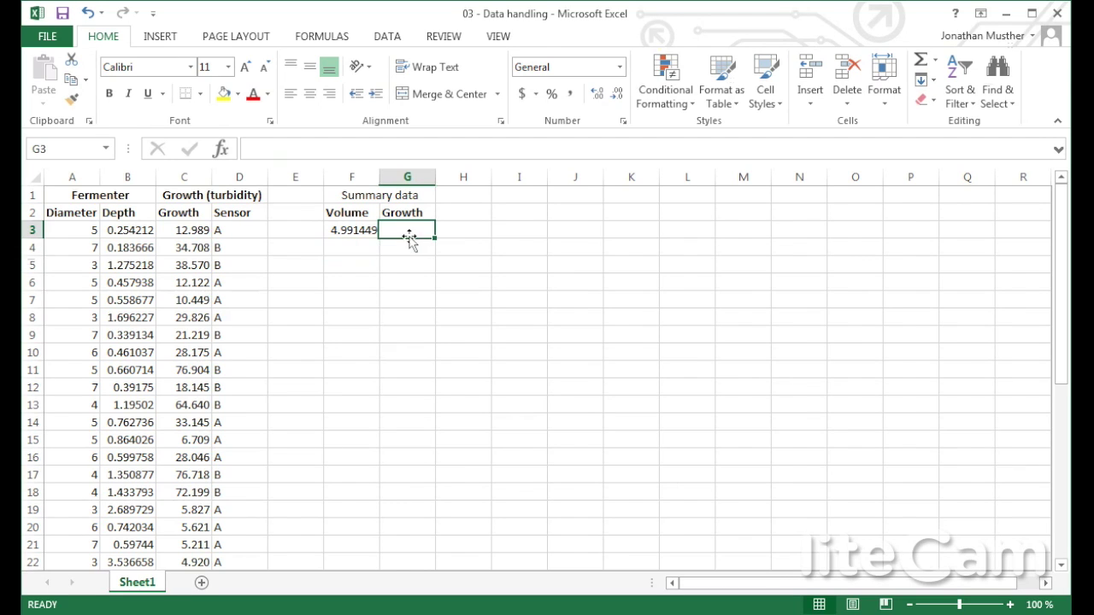
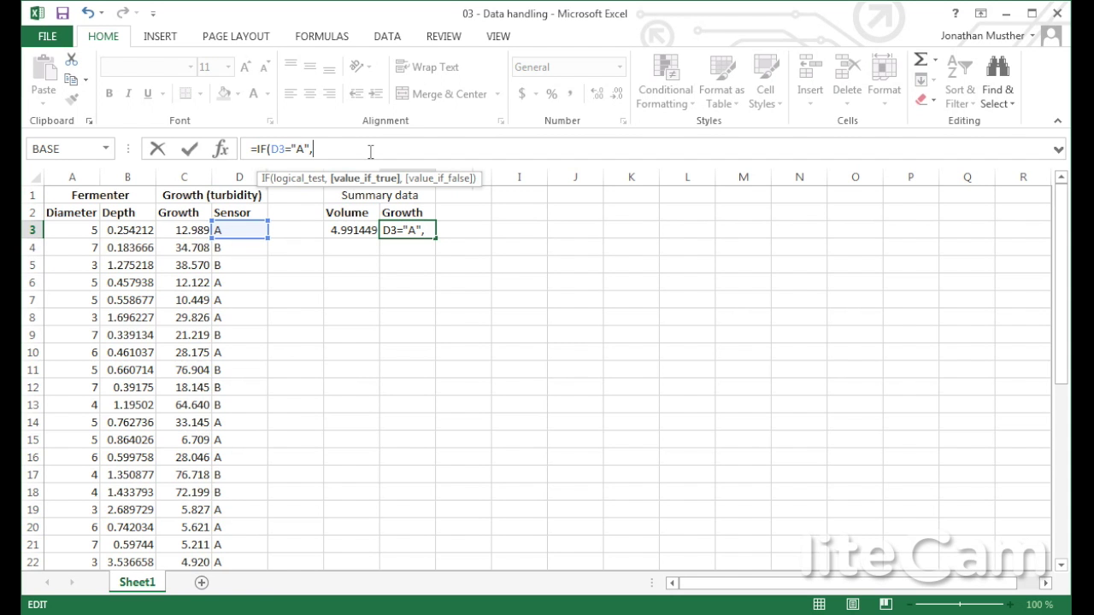
# Step: Finish G3 as =IF(D3="A",C3,C3/2.4) and commit it, giving 12.98905
pyautogui.click(176, 229)
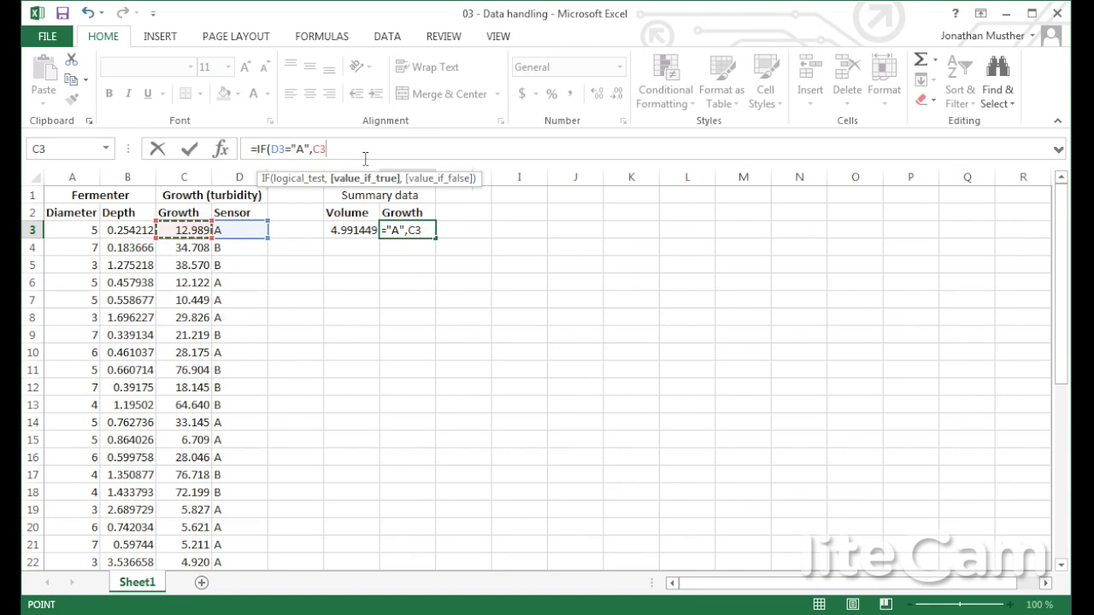
pyautogui.write(',')
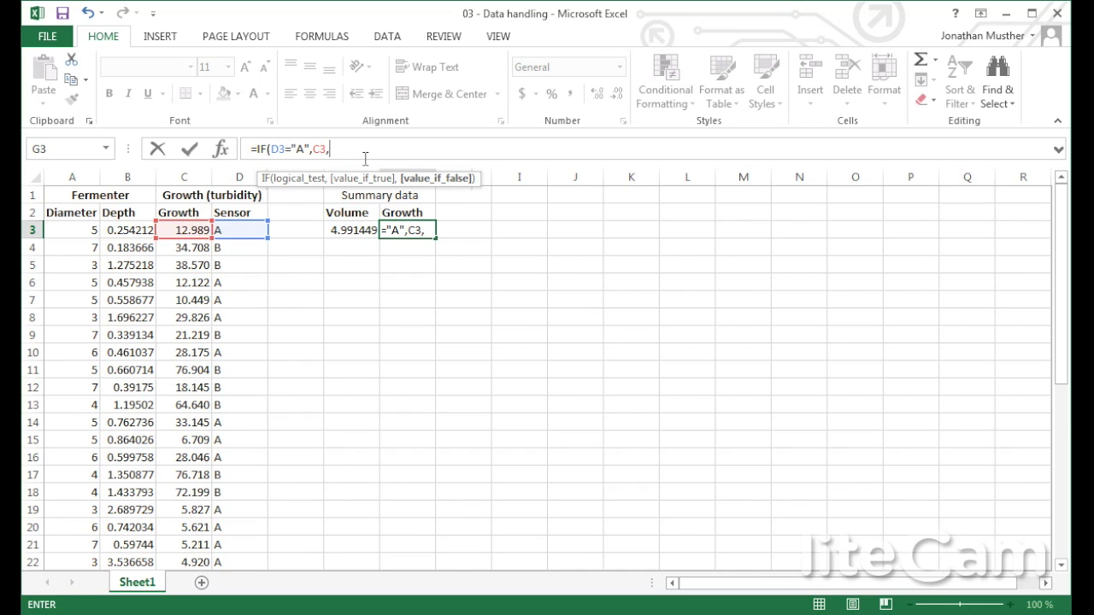
pyautogui.click(195, 229)
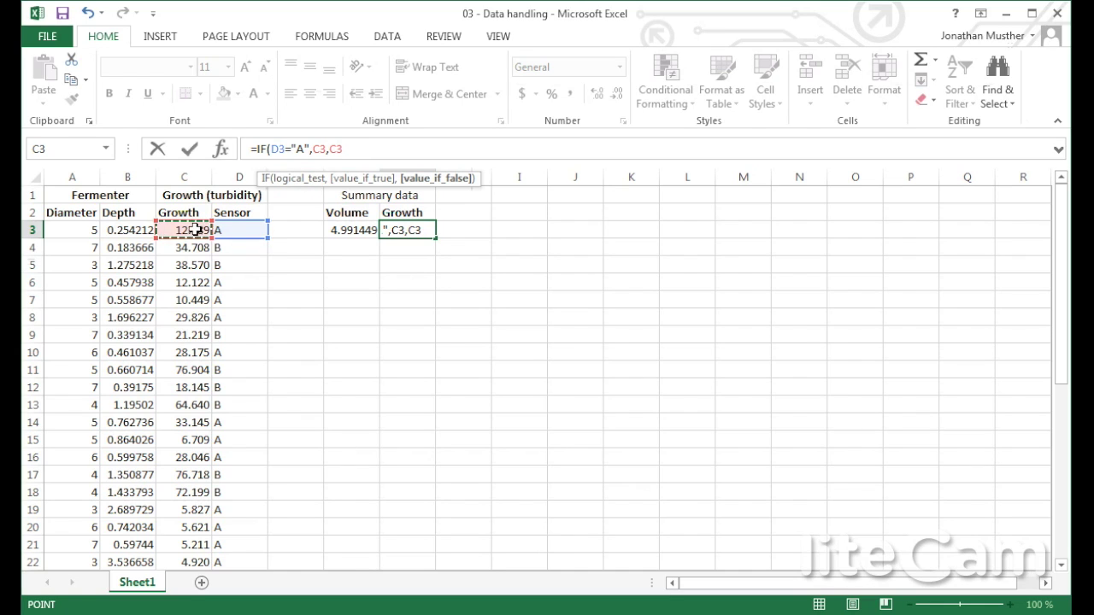
pyautogui.write('/2.')
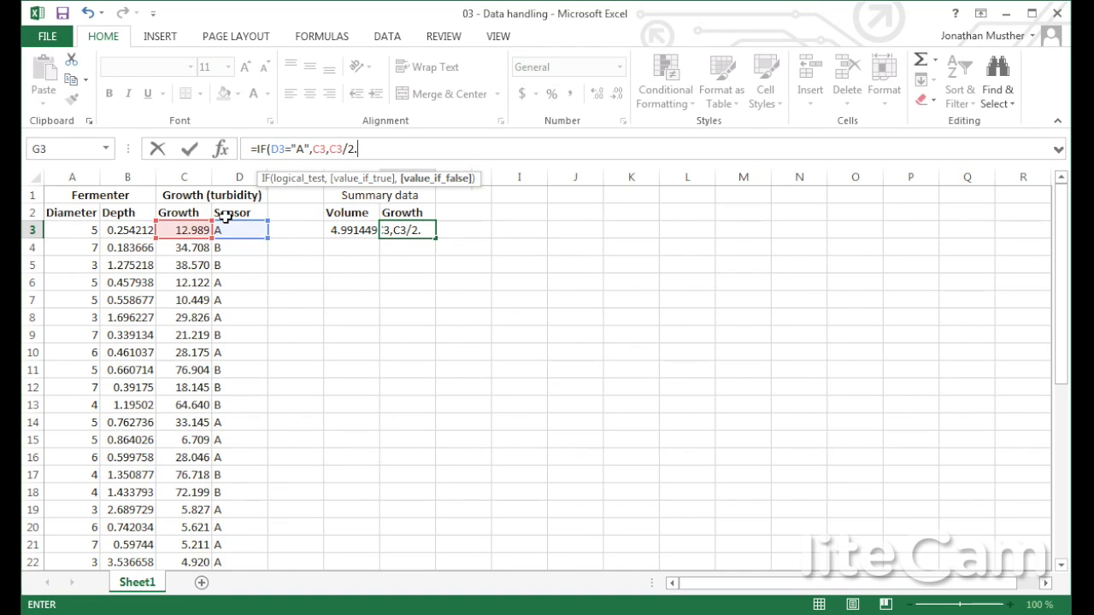
pyautogui.write('4)')
pyautogui.press('Return')
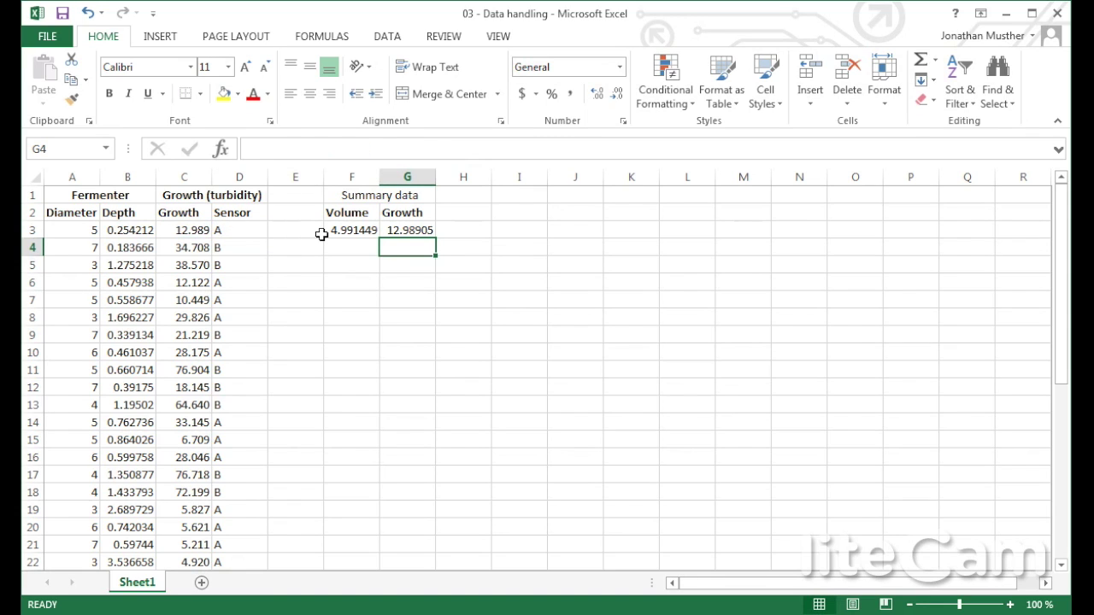
# Step: Fill the Volume and Growth formulas in F3:G3 down to row 41
pyautogui.click(369, 230)
pyautogui.moveTo(370, 230); pyautogui.dragTo(417, 524)
pyautogui.click(484, 425)
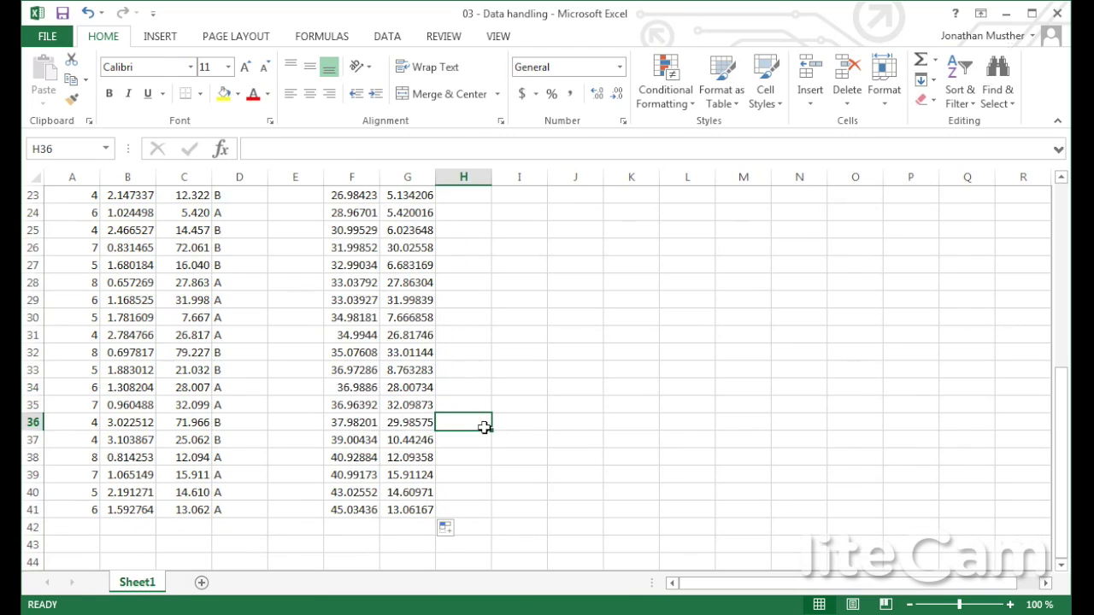
pyautogui.scroll(-6, 484, 427)
pyautogui.scroll(9, 485, 431)
pyautogui.scroll(4, 488, 443)
pyautogui.scroll(-1, 488, 444)
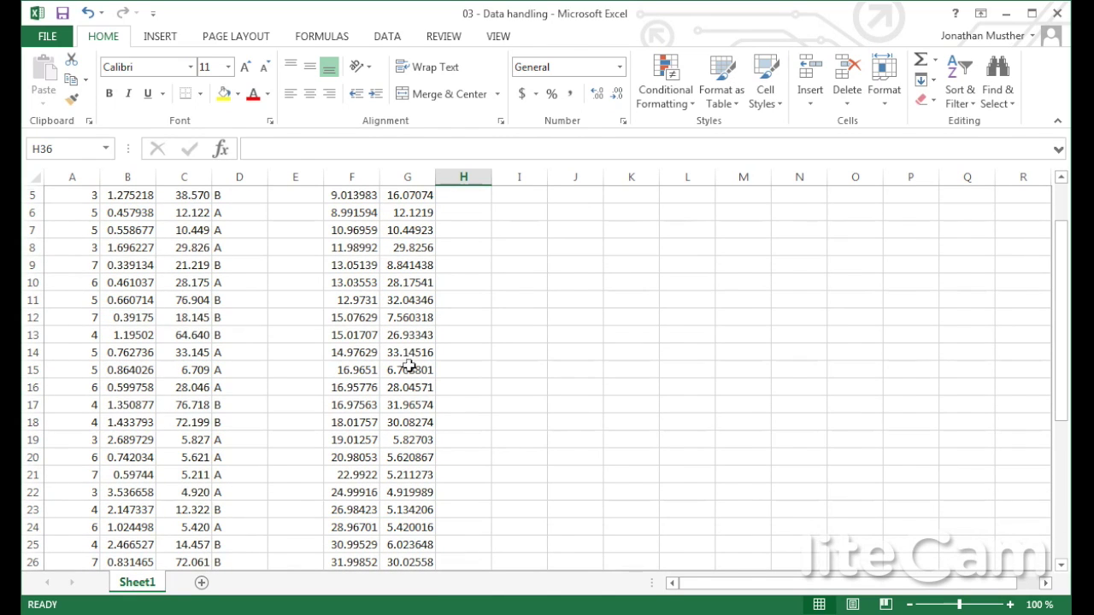
# Step: Compare the calculated Growth in G19 and G23 with the original values in C19 and C23
pyautogui.click(412, 441)
pyautogui.click(197, 440)
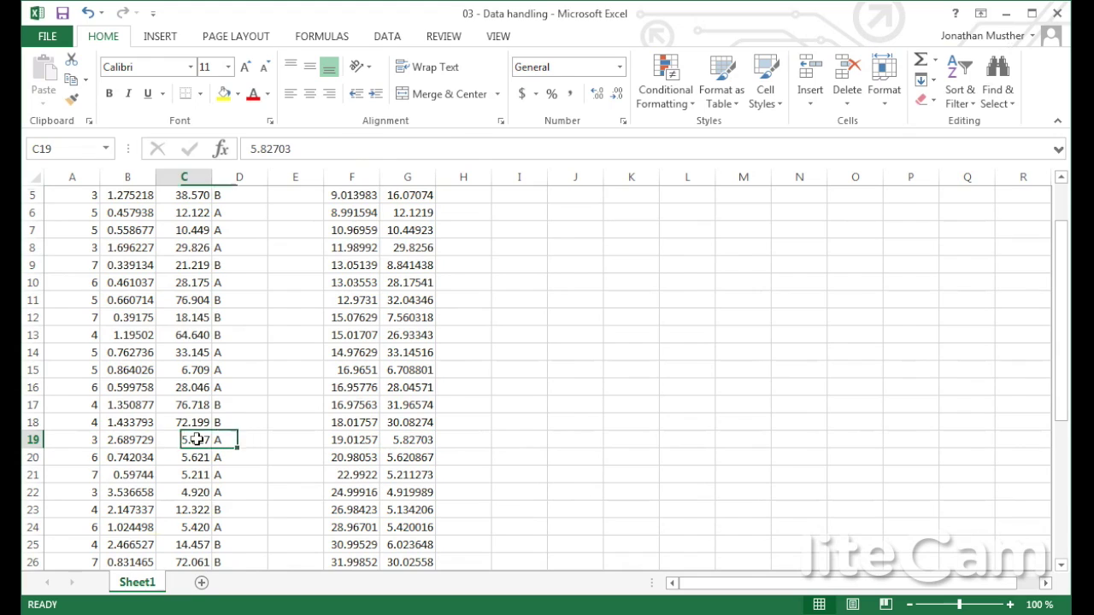
pyautogui.click(414, 441)
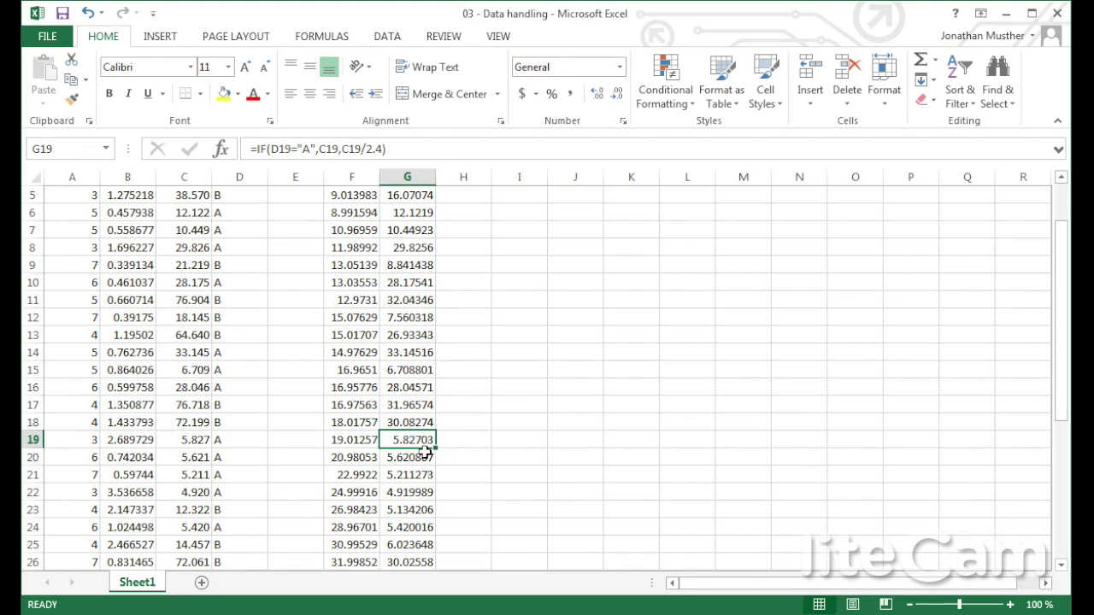
pyautogui.click(417, 511)
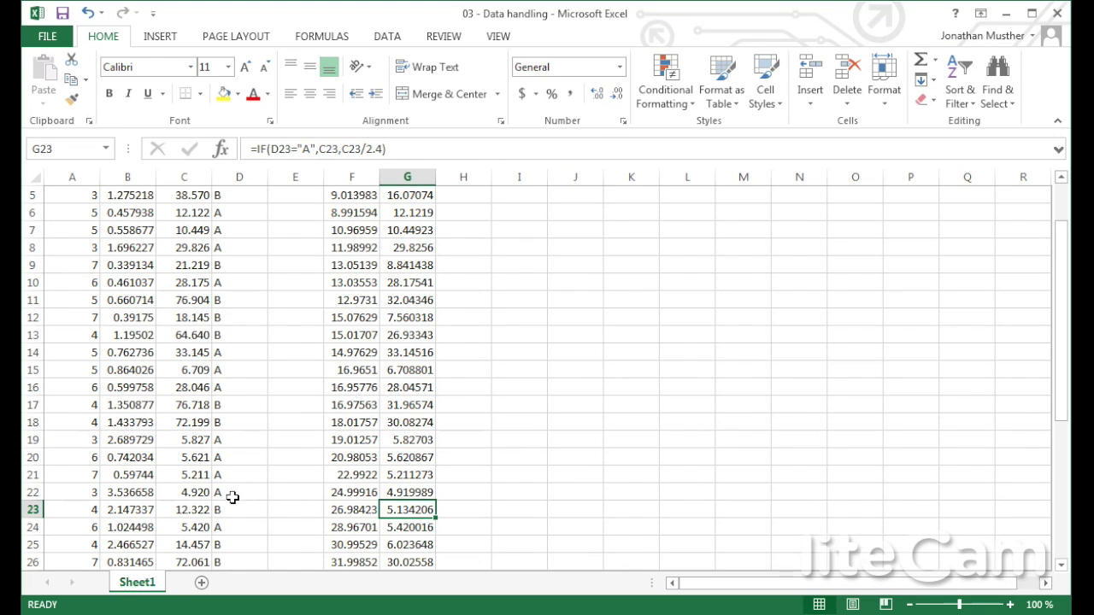
pyautogui.click(203, 511)
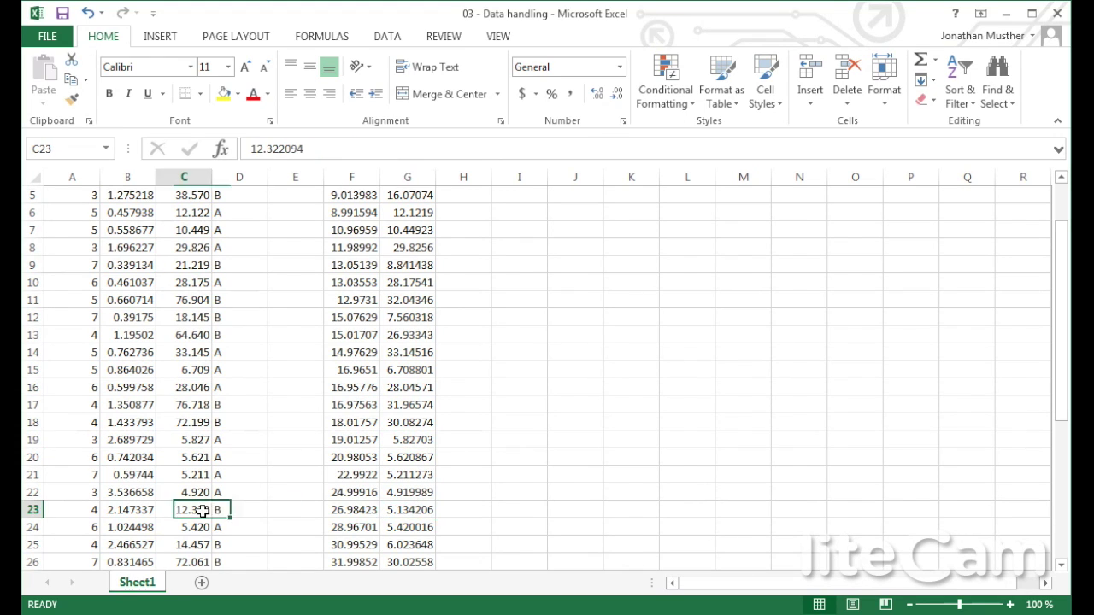
pyautogui.click(408, 511)
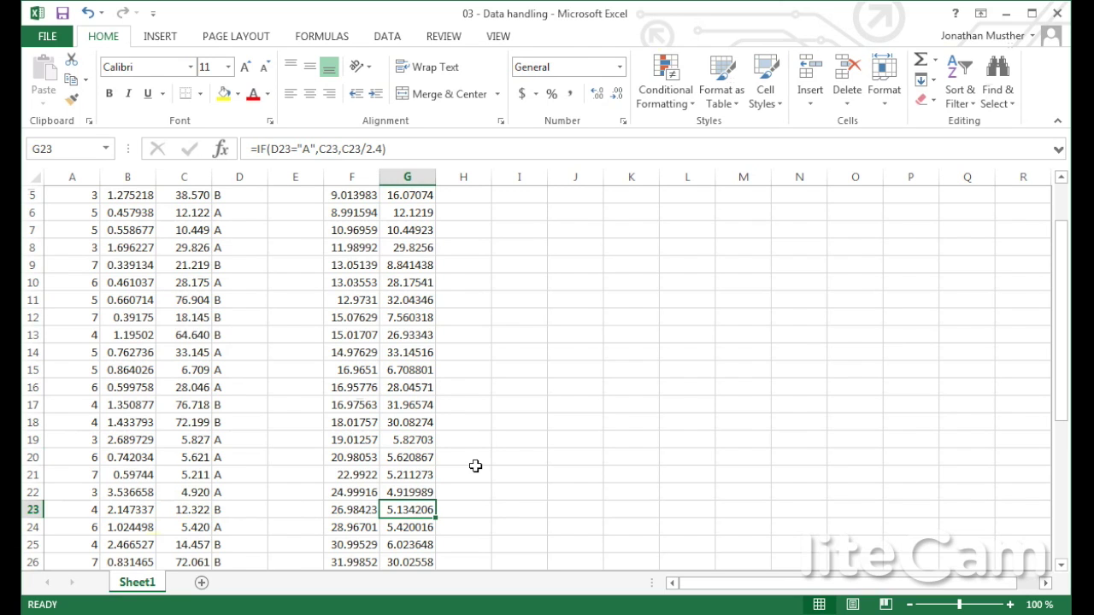
pyautogui.scroll(2, 476, 465)
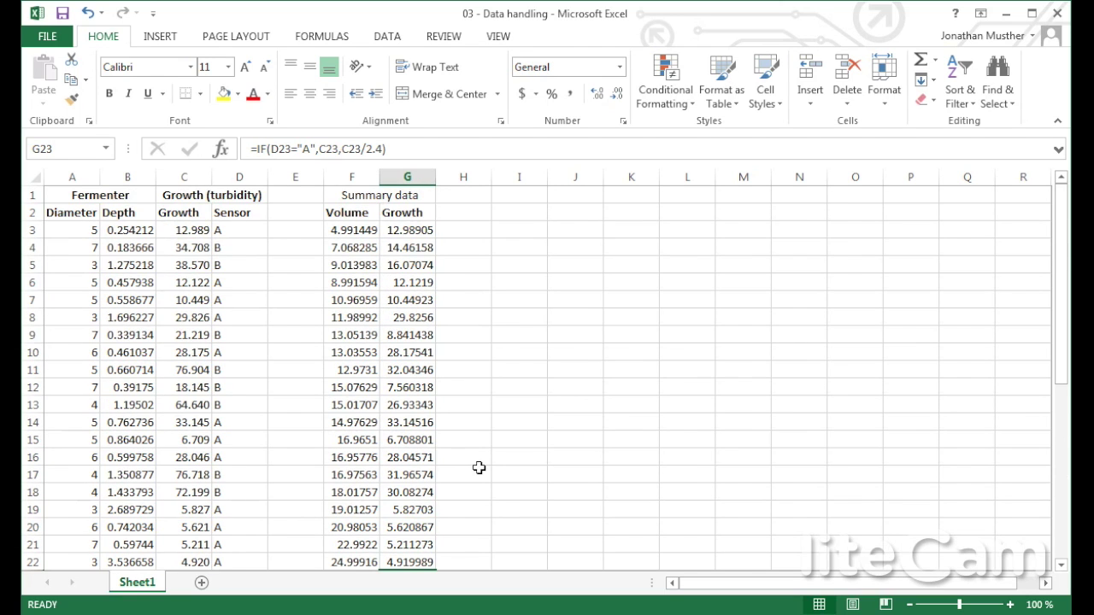
pyautogui.click(471, 197)
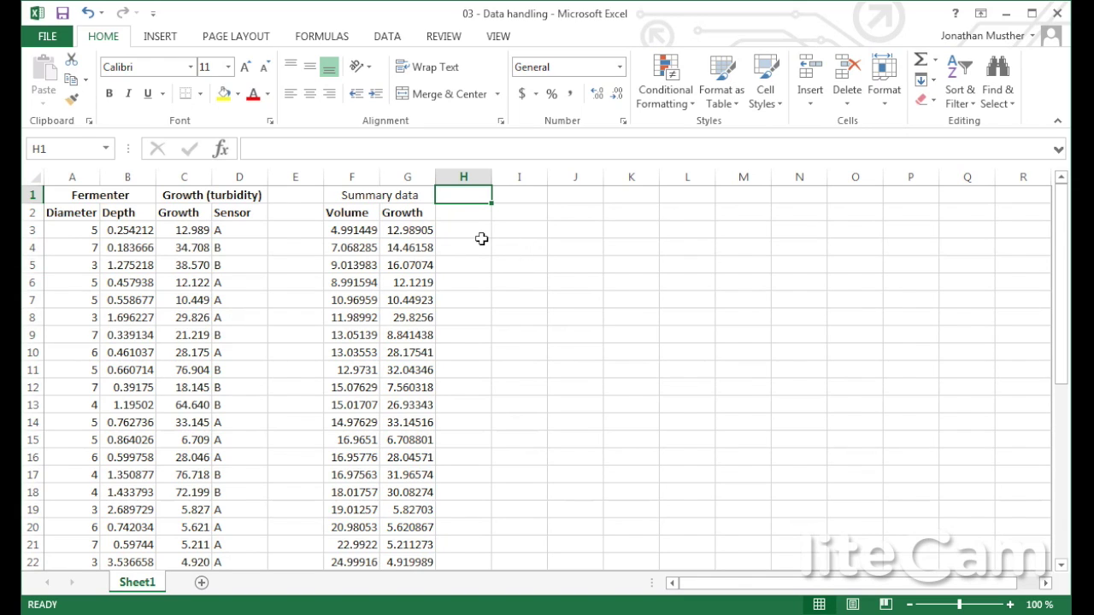
# Step: Select F2:G41 including headers and bring up the Insert Scatter chart list
pyautogui.moveTo(357, 214); pyautogui.dragTo(402, 528)
pyautogui.scroll(7, 443, 436)
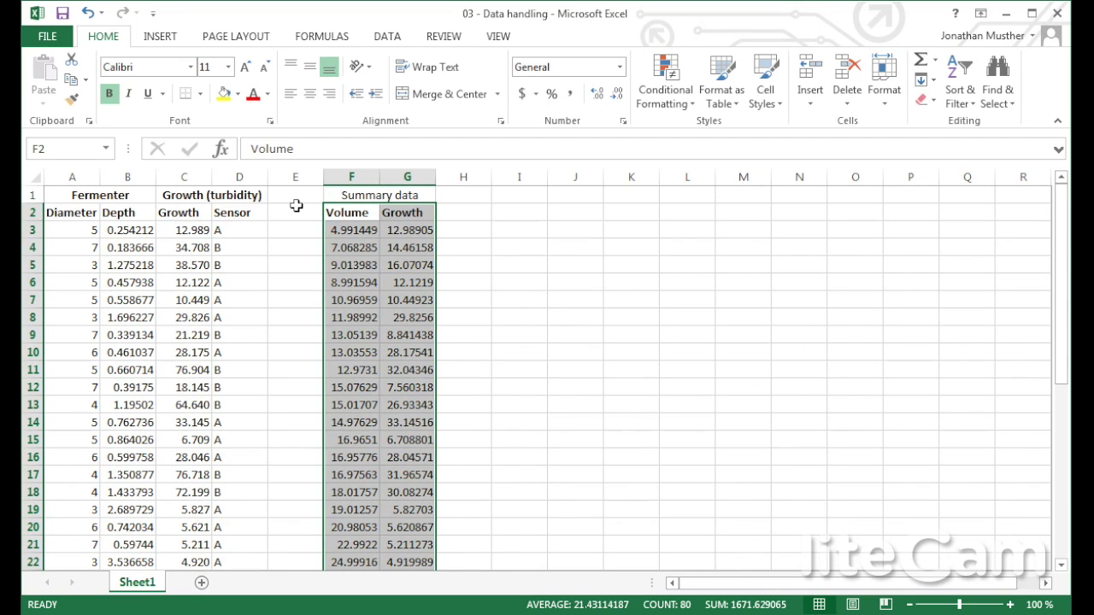
pyautogui.click(172, 37)
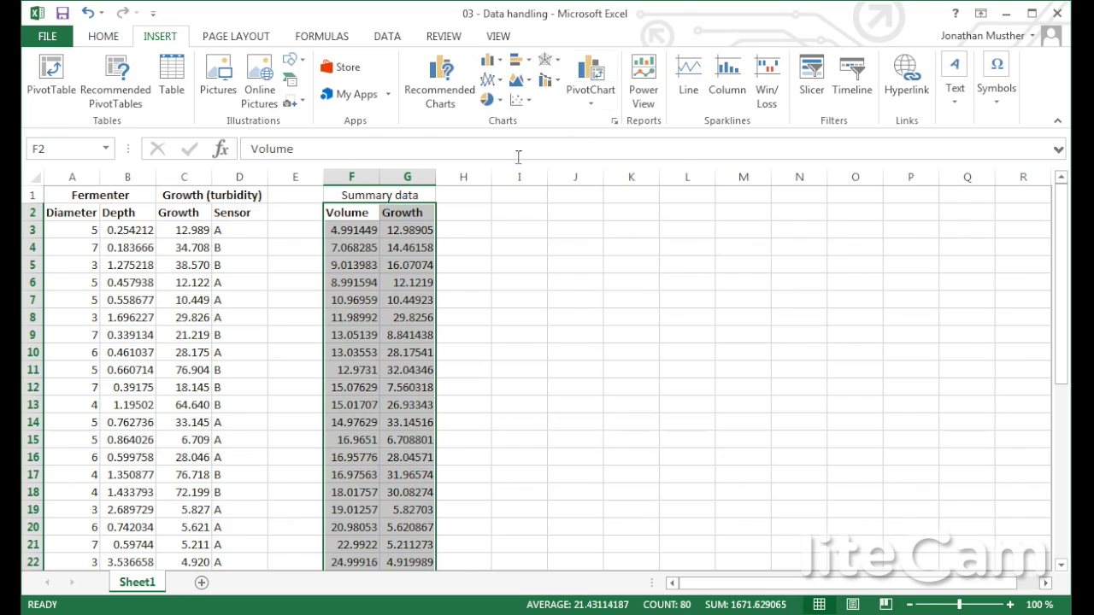
pyautogui.click(521, 103)
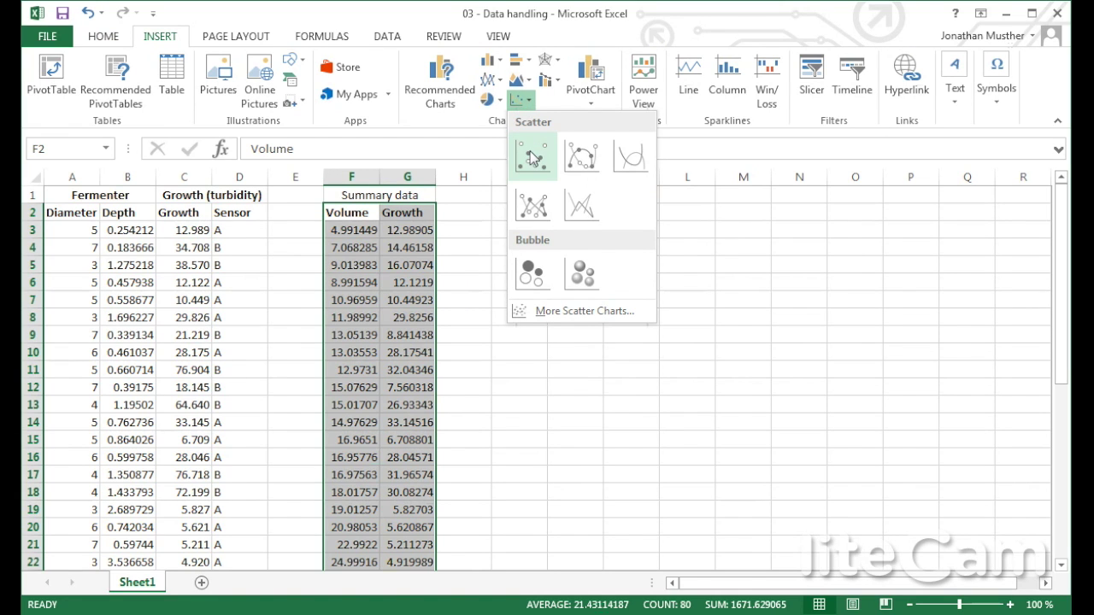
# Step: Insert a markers-only scatter chart of Growth against Volume and move it right to columns J–P
pyautogui.click(532, 157)
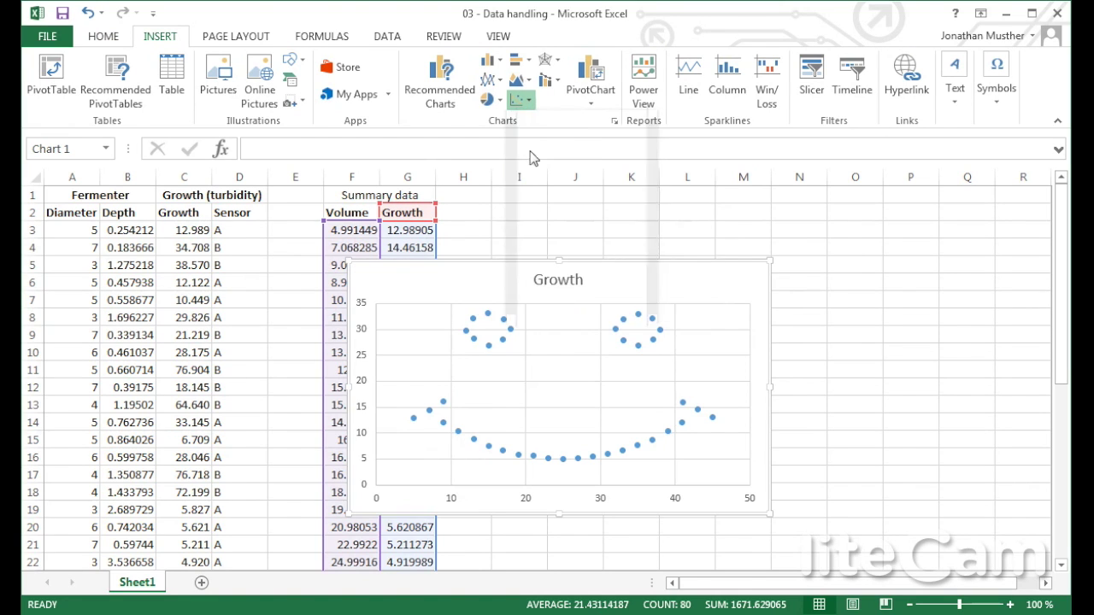
pyautogui.moveTo(662, 259); pyautogui.dragTo(843, 230)
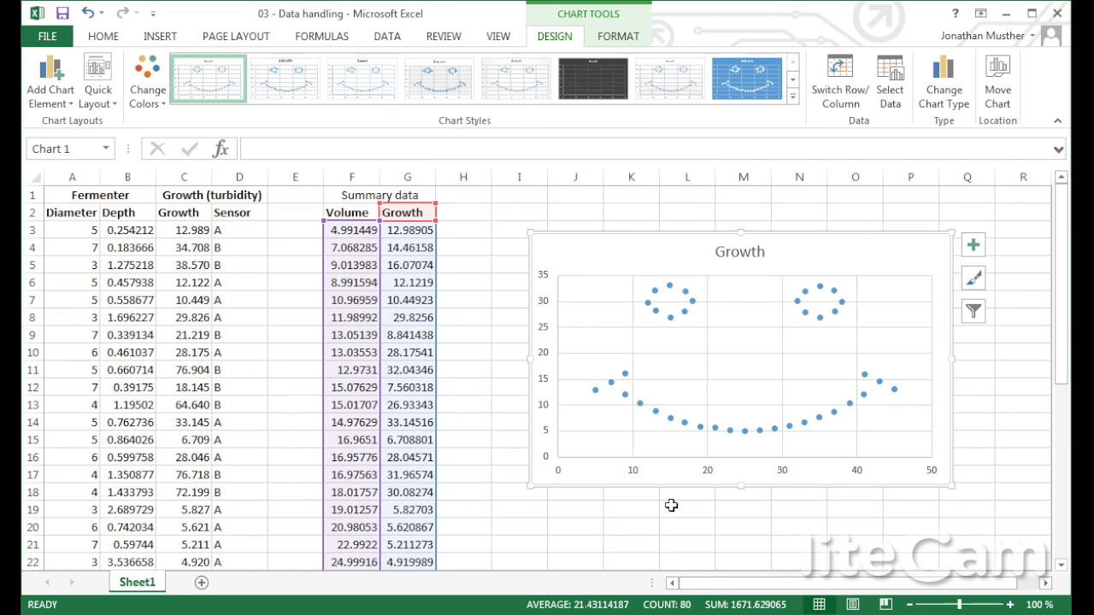
pyautogui.click(657, 510)
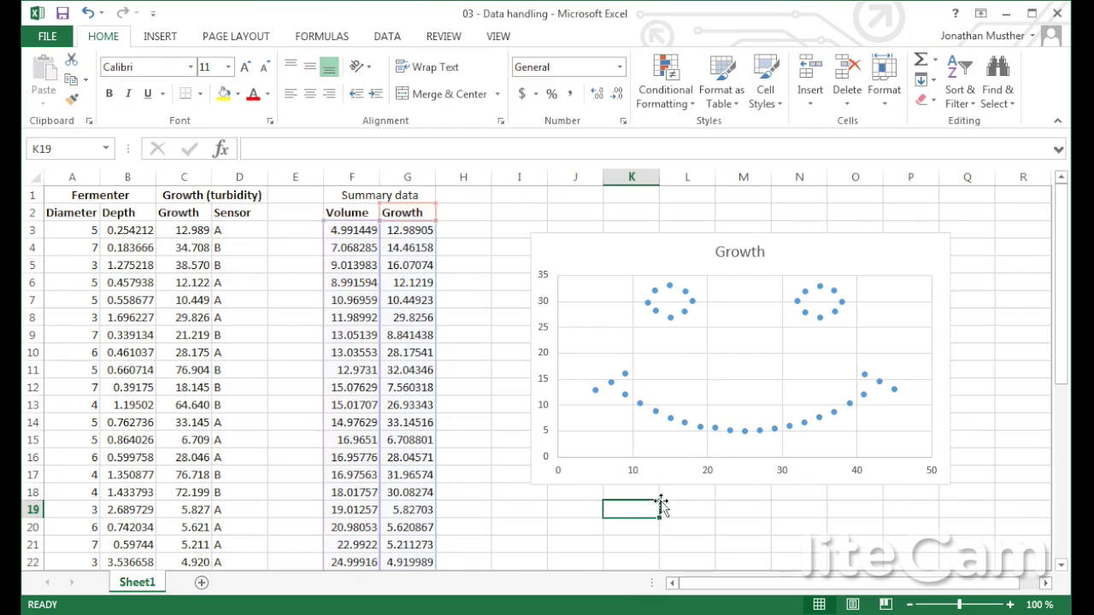
pyautogui.click(666, 471)
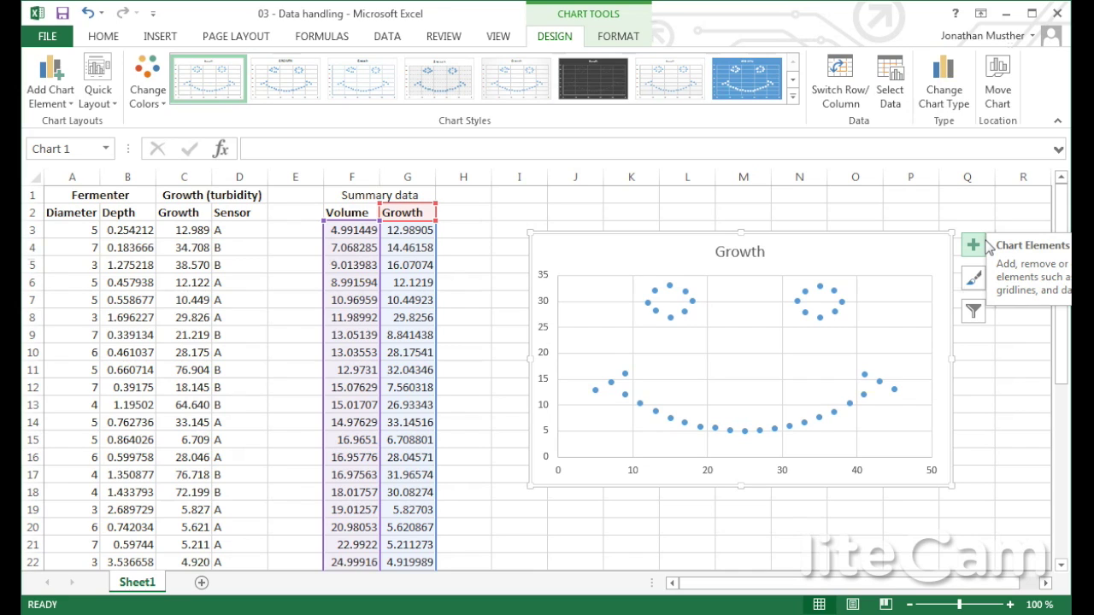
# Step: Reselect the Growth chart and pick its vertical axis
pyautogui.click(894, 212)
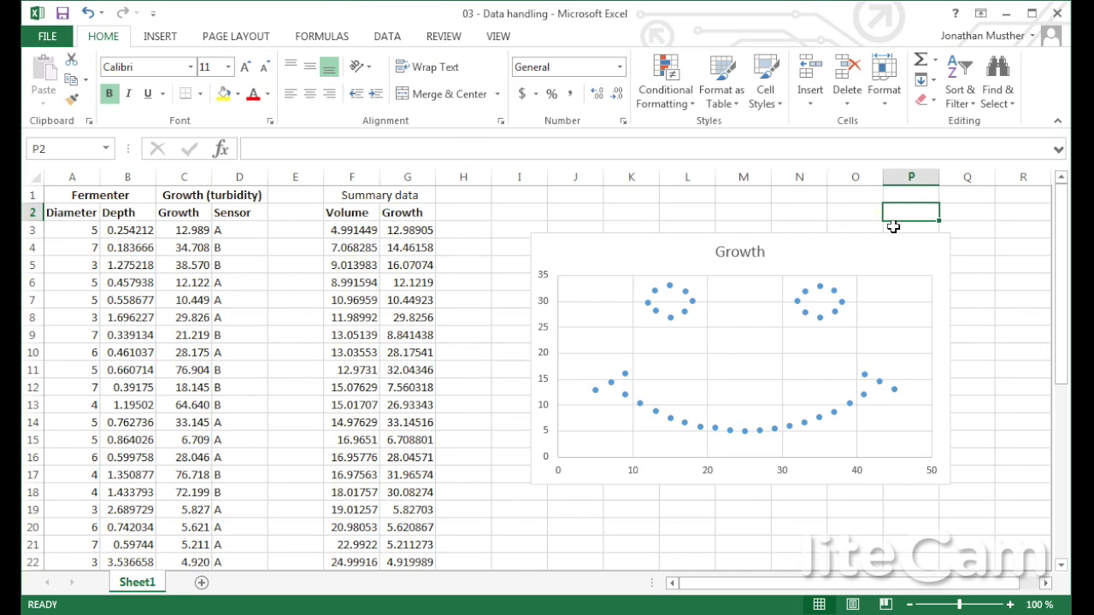
pyautogui.click(896, 249)
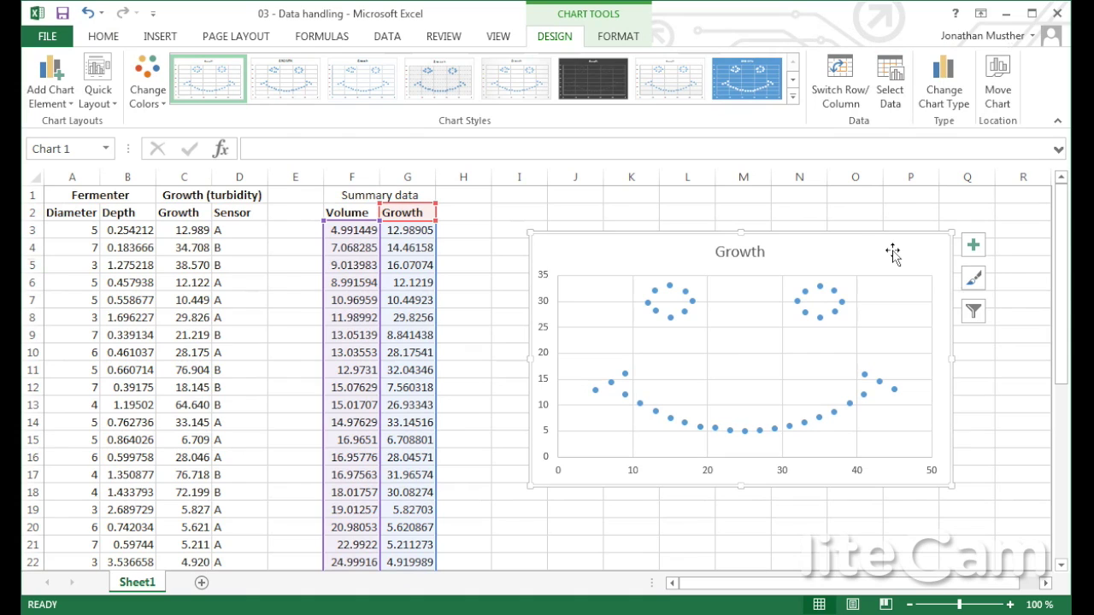
pyautogui.click(549, 328)
# Step: Open Format Axis for the vertical axis and review its 0.0 to 35.0 bounds
pyautogui.doubleClick(549, 332)
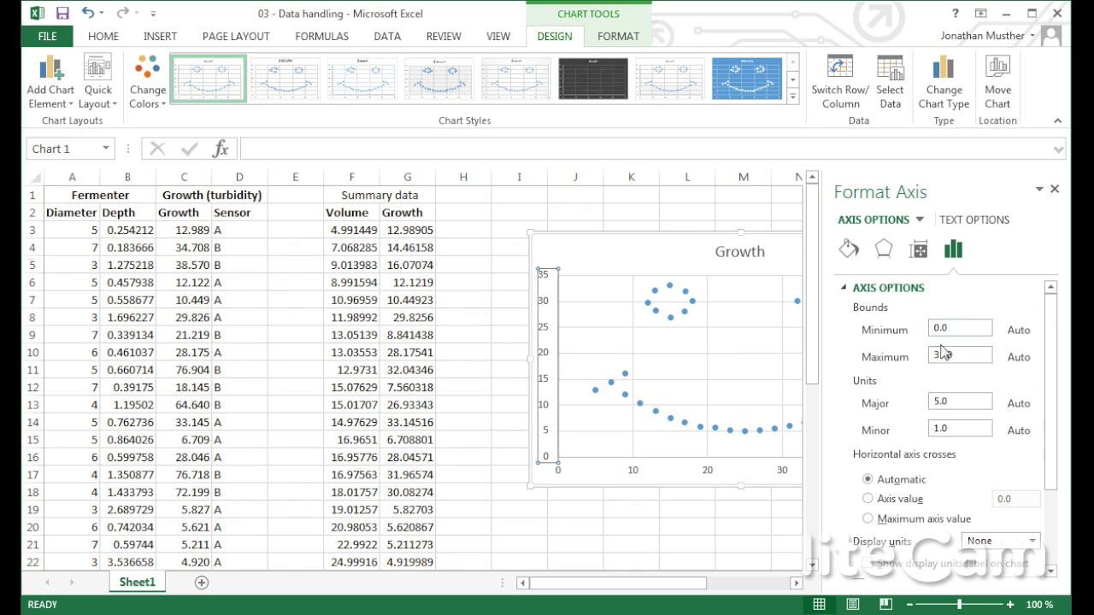
pyautogui.scroll(-3, 944, 378)
pyautogui.scroll(3, 944, 378)
pyautogui.click(1055, 189)
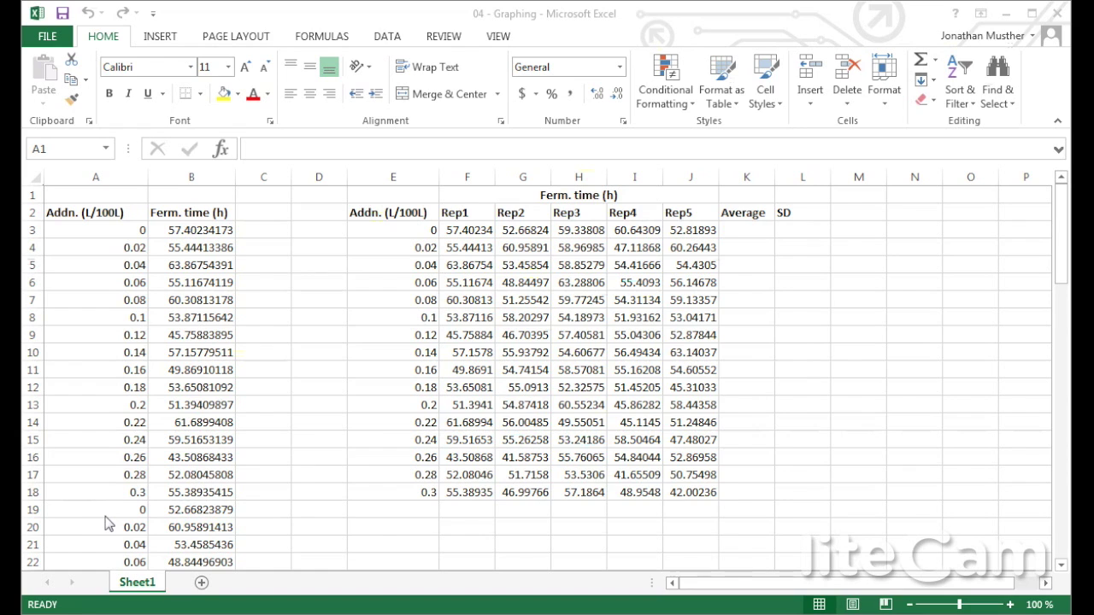
pyautogui.scroll(-3, 107, 518)
pyautogui.scroll(-10, 107, 518)
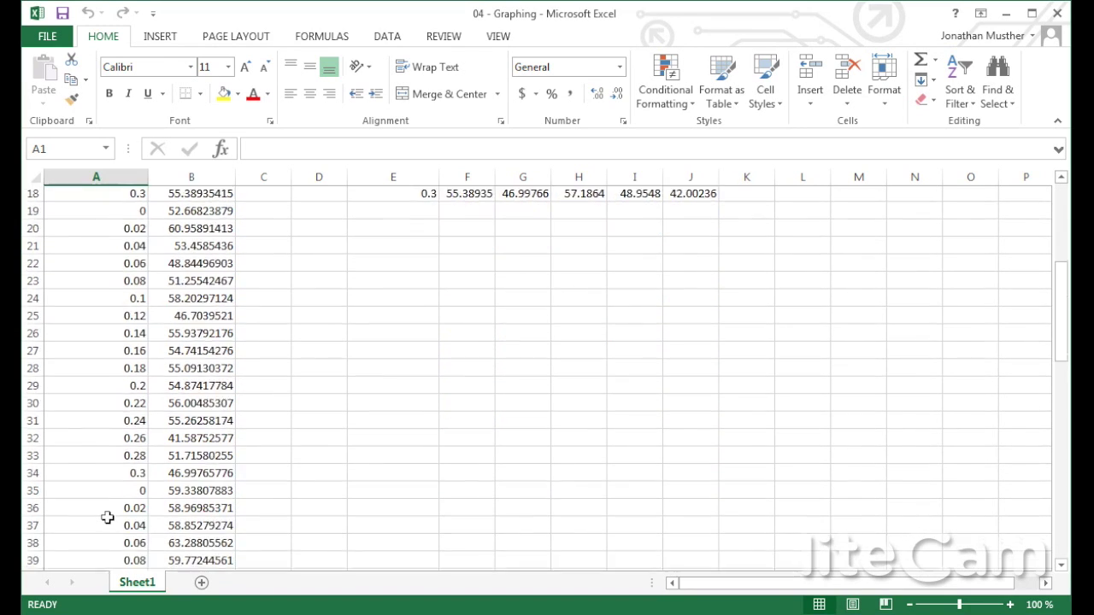
pyautogui.scroll(-5, 107, 518)
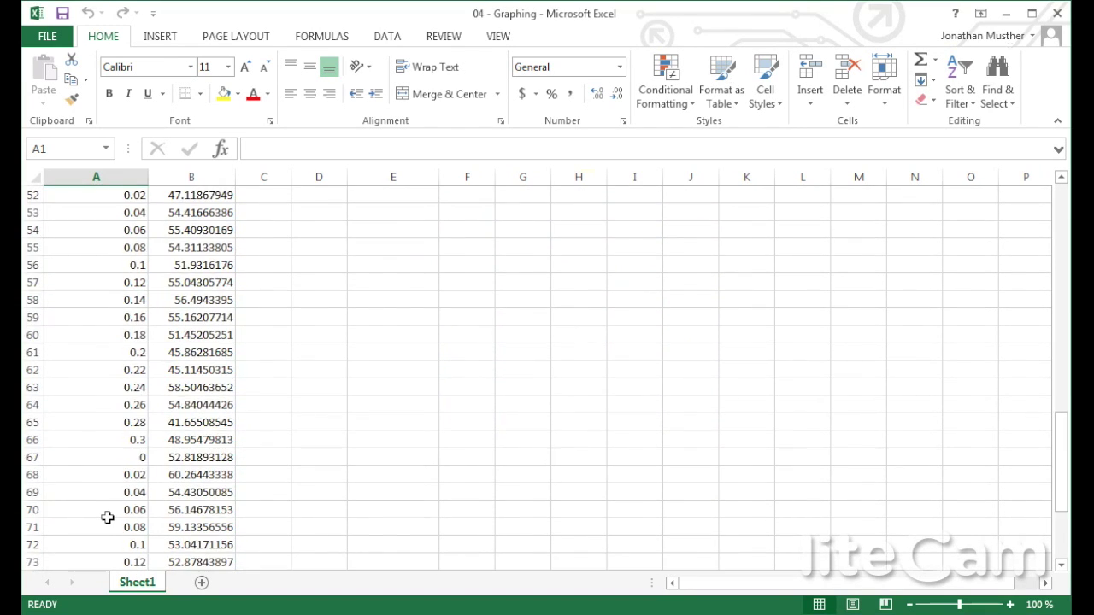
pyautogui.scroll(7, 111, 519)
pyautogui.scroll(11, 111, 520)
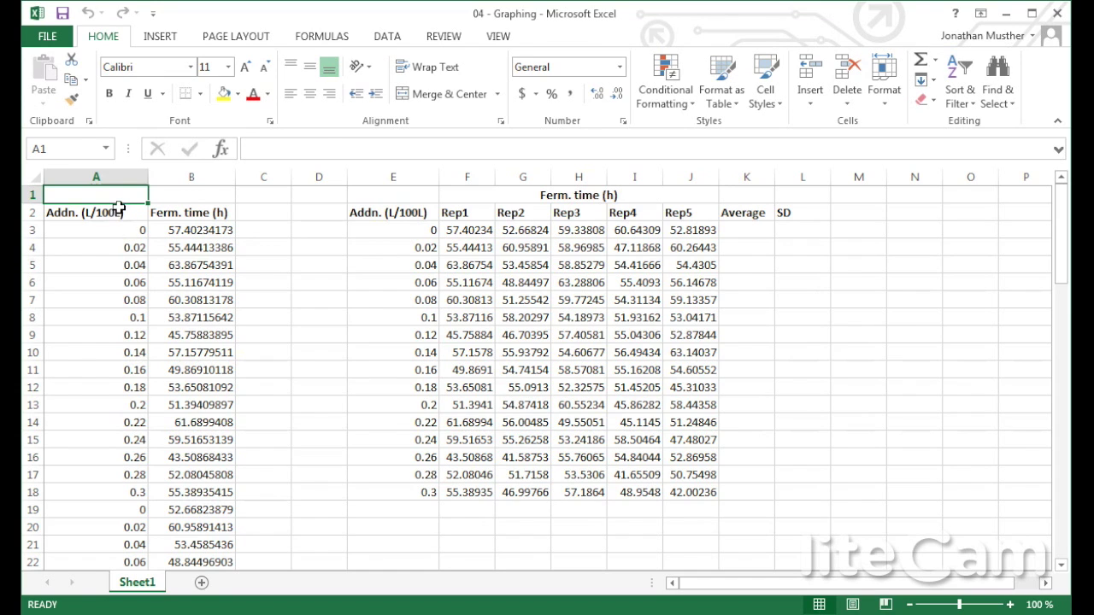
pyautogui.moveTo(115, 212); pyautogui.dragTo(223, 548)
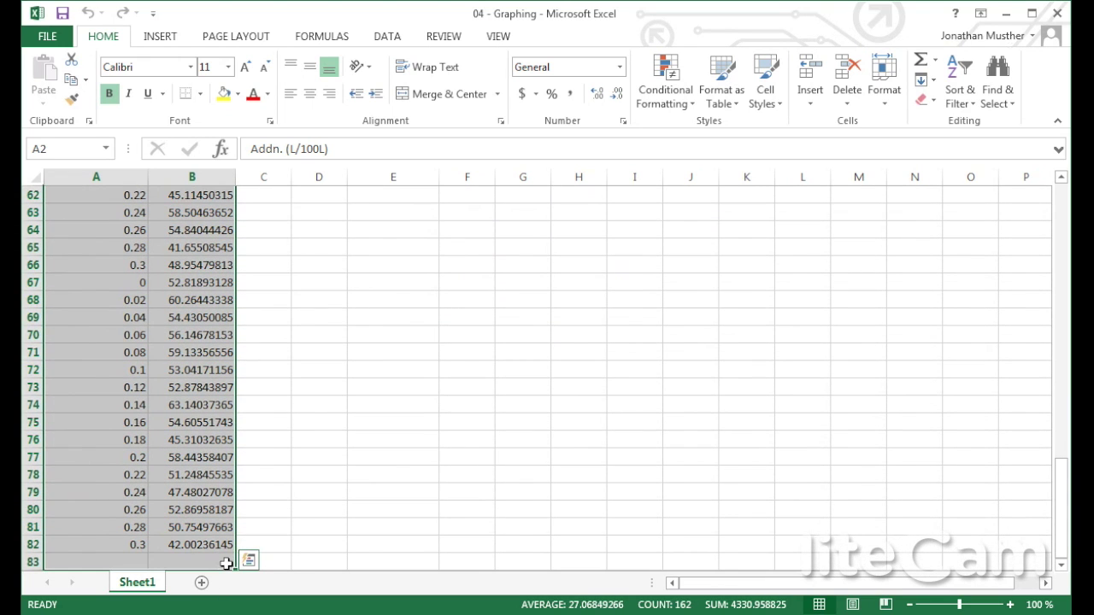
# Step: Select the Addn. and Ferm. time headers in A2:B2 to start the data selection
pyautogui.moveTo(234, 555); pyautogui.dragTo(236, 555)
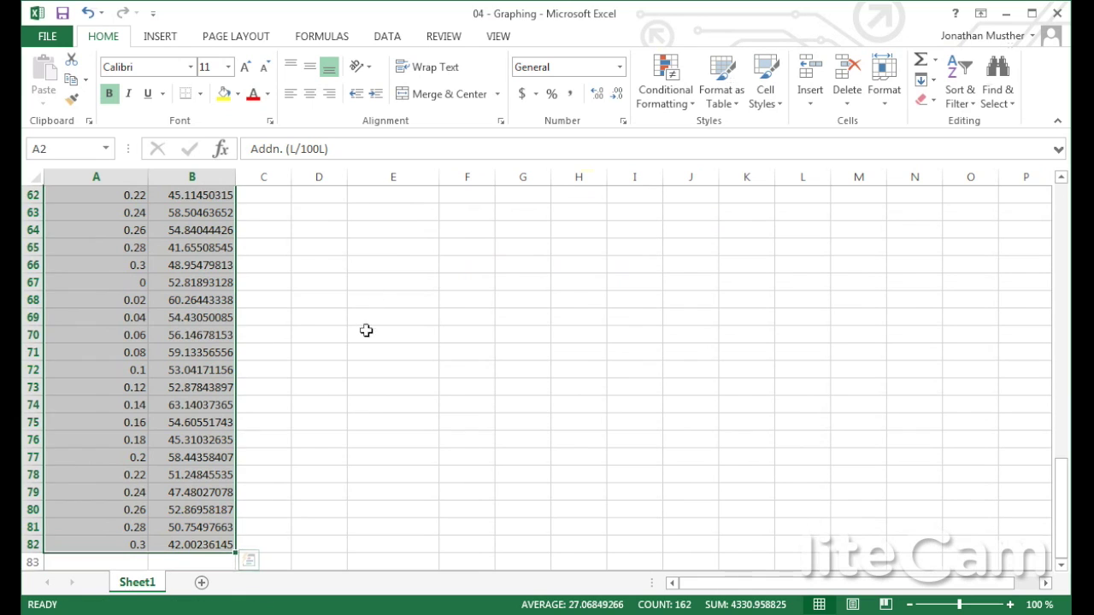
# Step: Insert a plain scatter chart of Ferm. time against Addn. and shift it slightly right
pyautogui.click(173, 43)
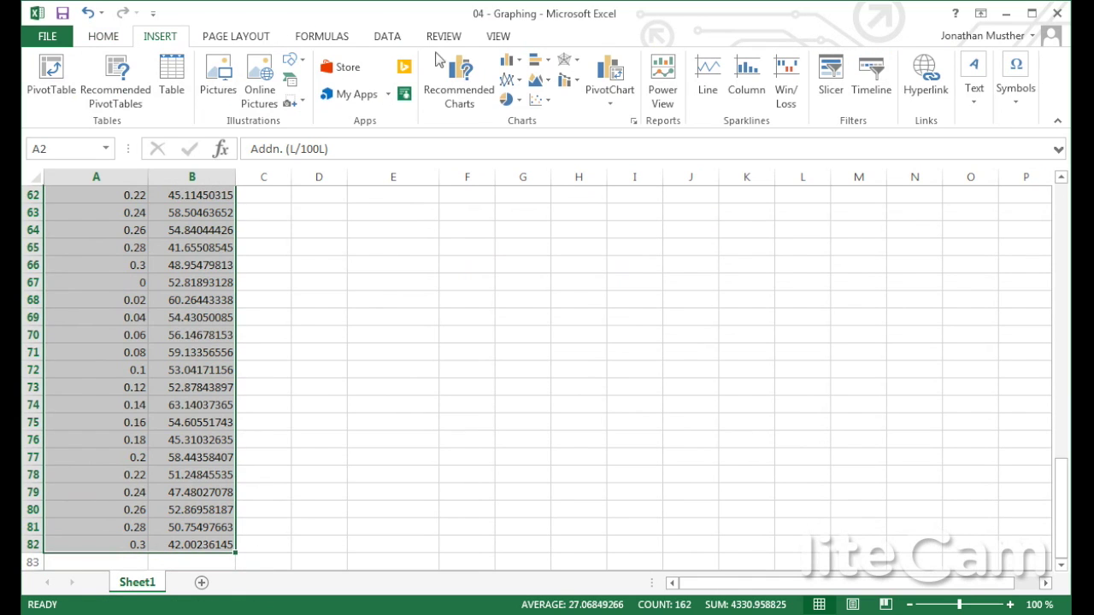
pyautogui.click(537, 101)
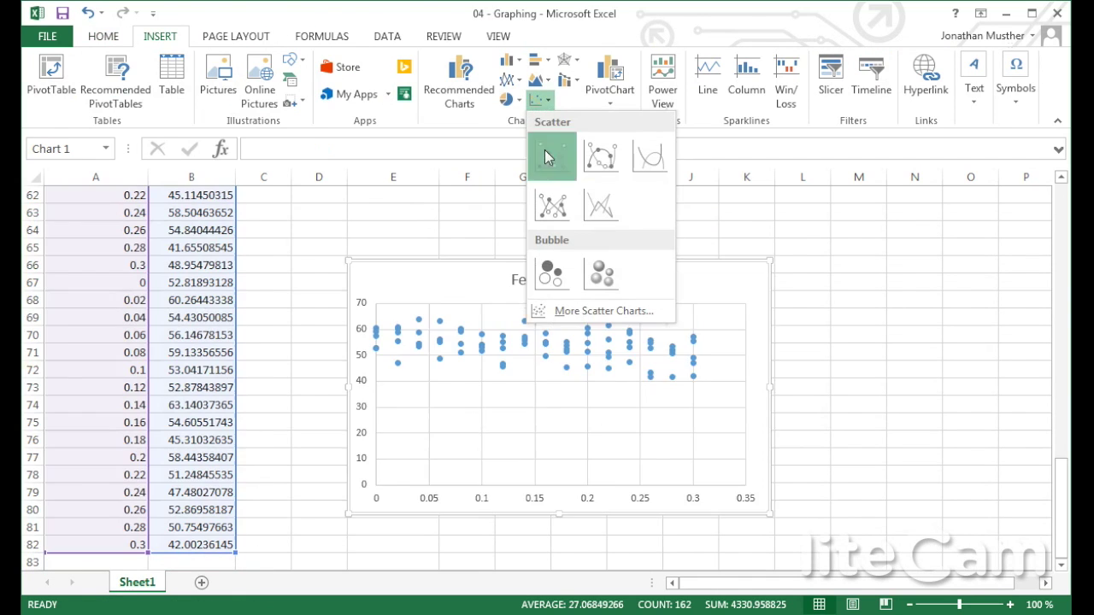
pyautogui.click(545, 152)
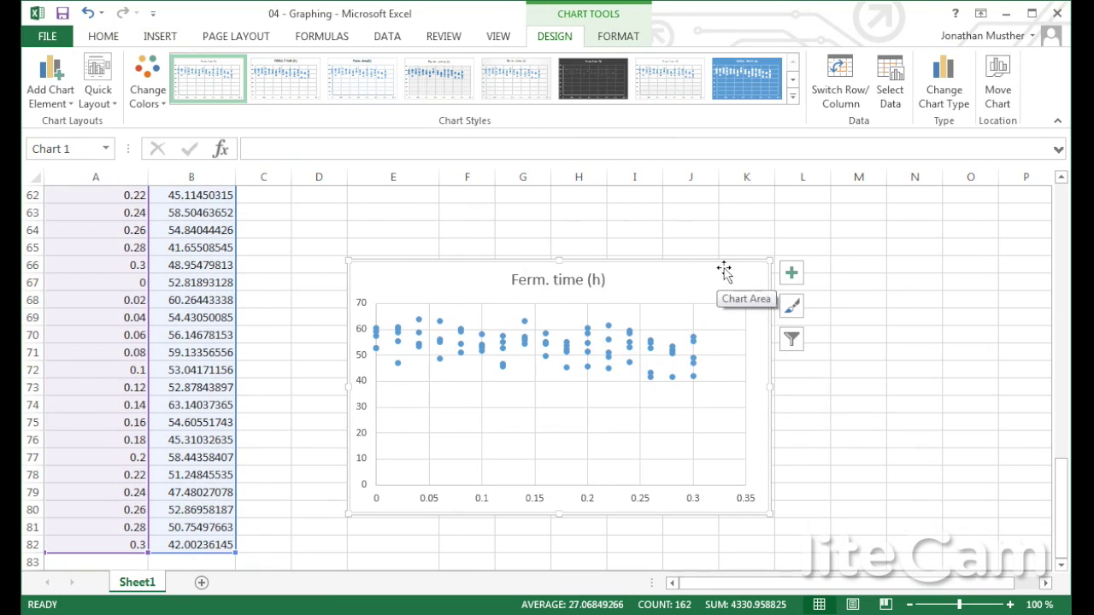
pyautogui.moveTo(721, 273); pyautogui.dragTo(784, 268)
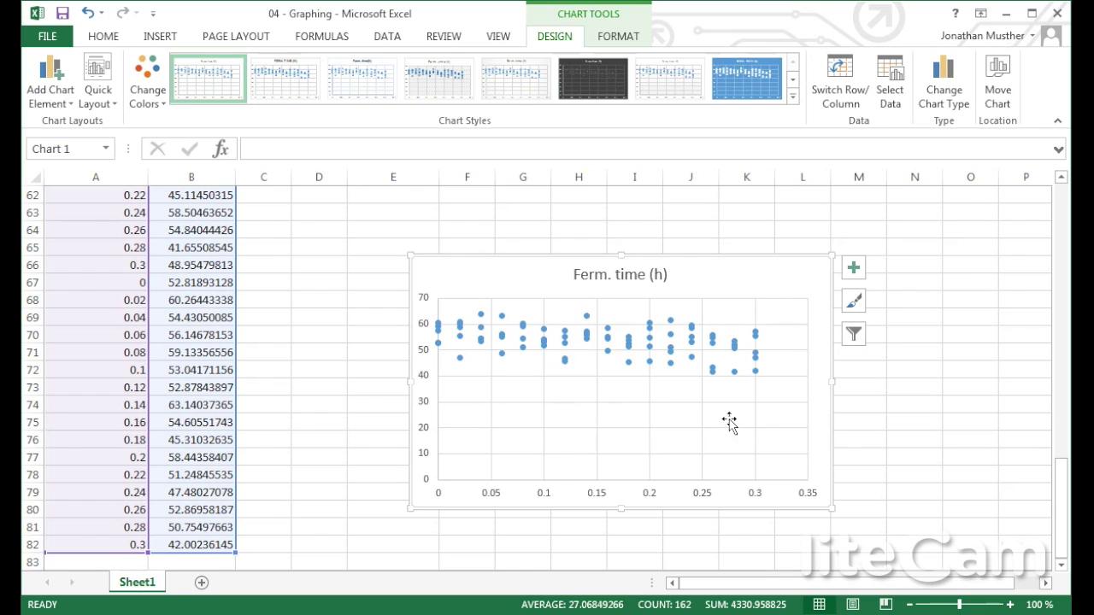
# Step: Set the vertical axis bounds to a minimum of 40 and a maximum of 65
pyautogui.doubleClick(428, 411)
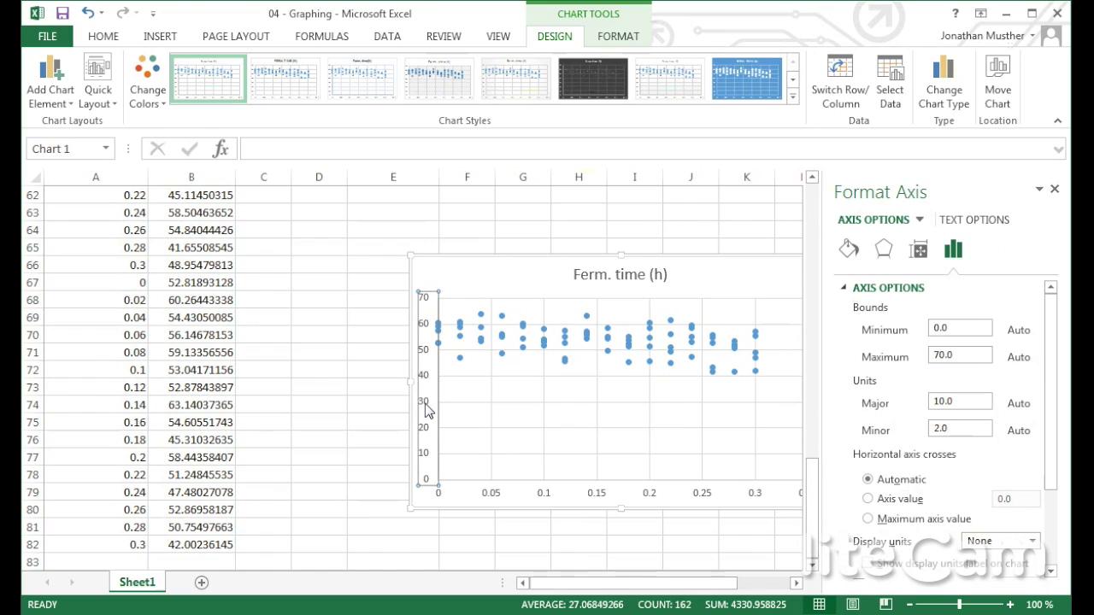
pyautogui.click(920, 220)
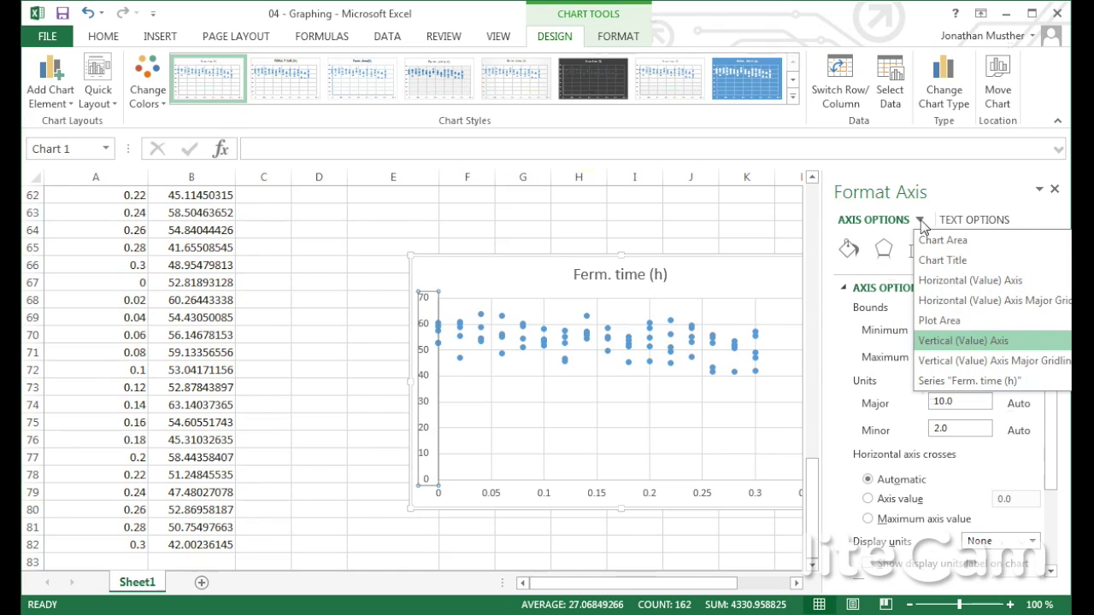
pyautogui.click(921, 223)
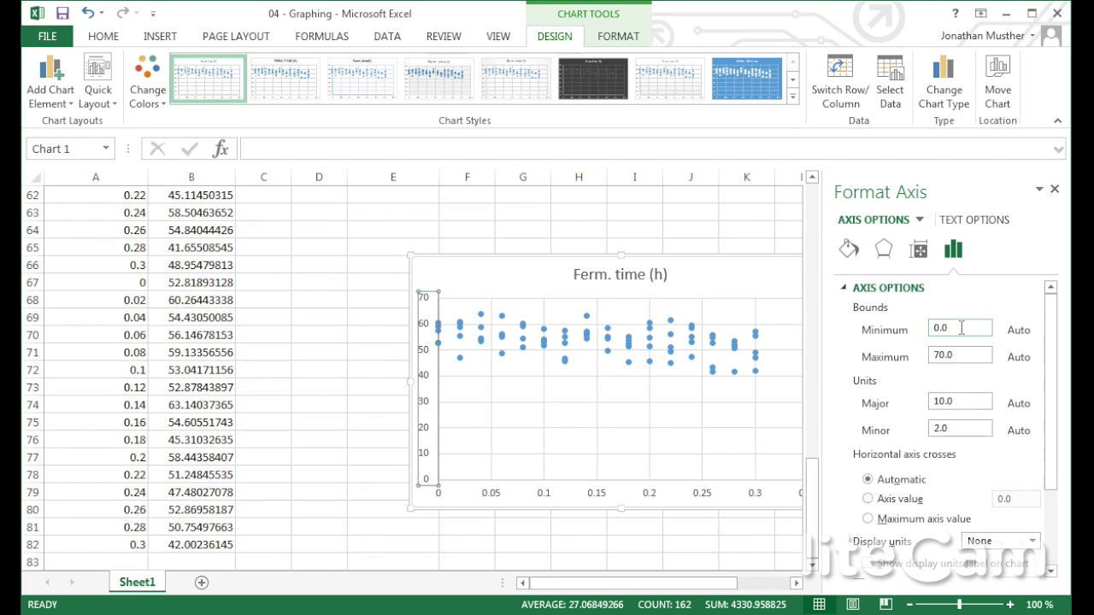
pyautogui.moveTo(962, 328); pyautogui.dragTo(923, 336)
pyautogui.write('40')
pyautogui.press('Return')
pyautogui.moveTo(979, 358); pyautogui.dragTo(930, 363)
pyautogui.write('65')
pyautogui.press('Return')
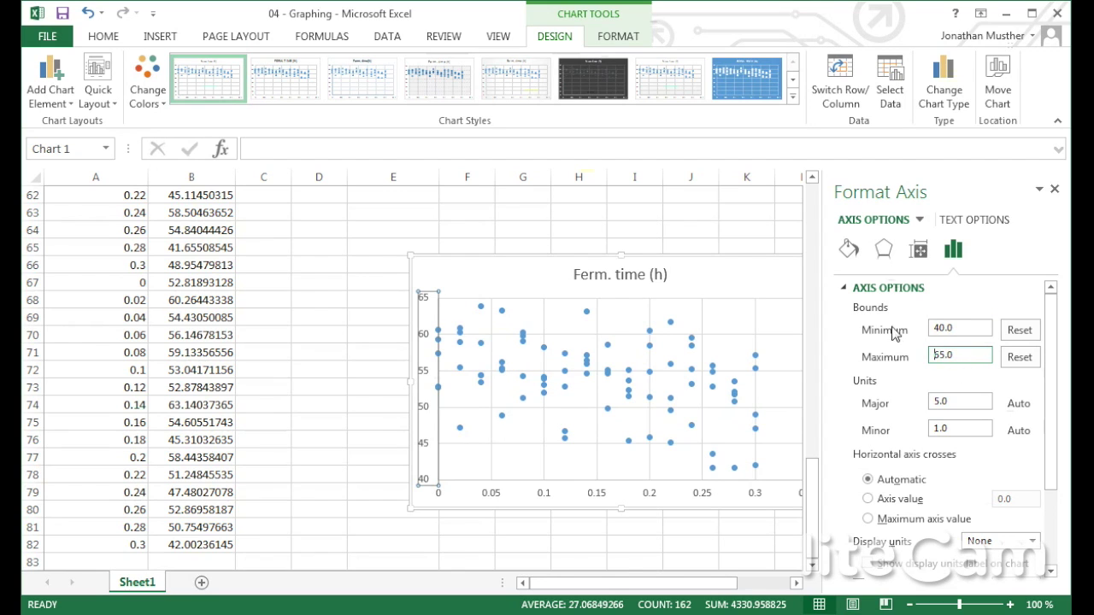
# Step: Set the horizontal axis maximum to 0.3 and close the Format Axis pane
pyautogui.click(919, 220)
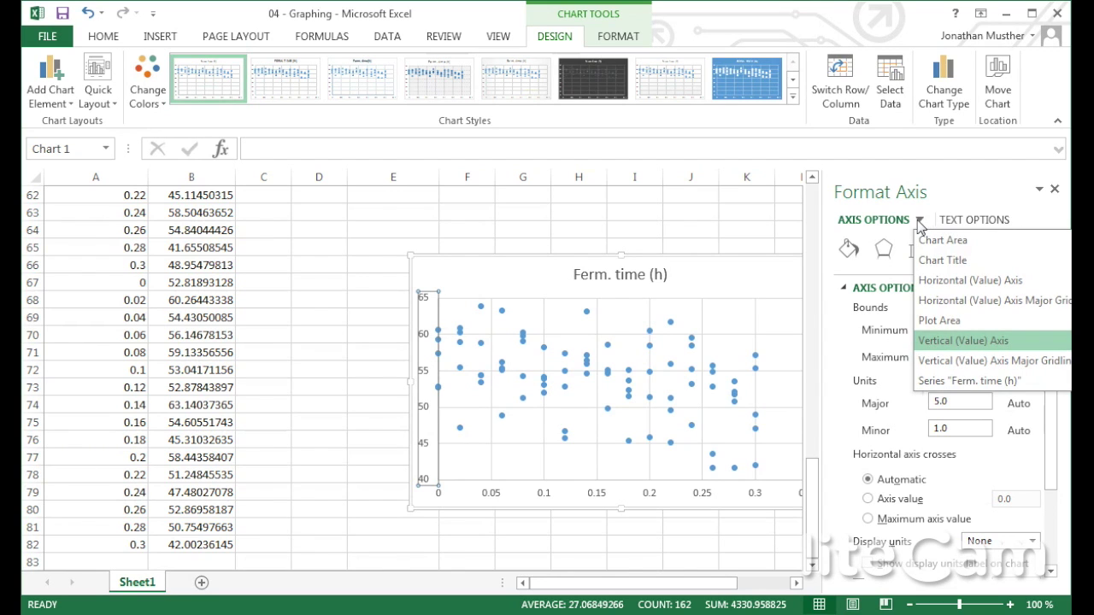
pyautogui.click(940, 281)
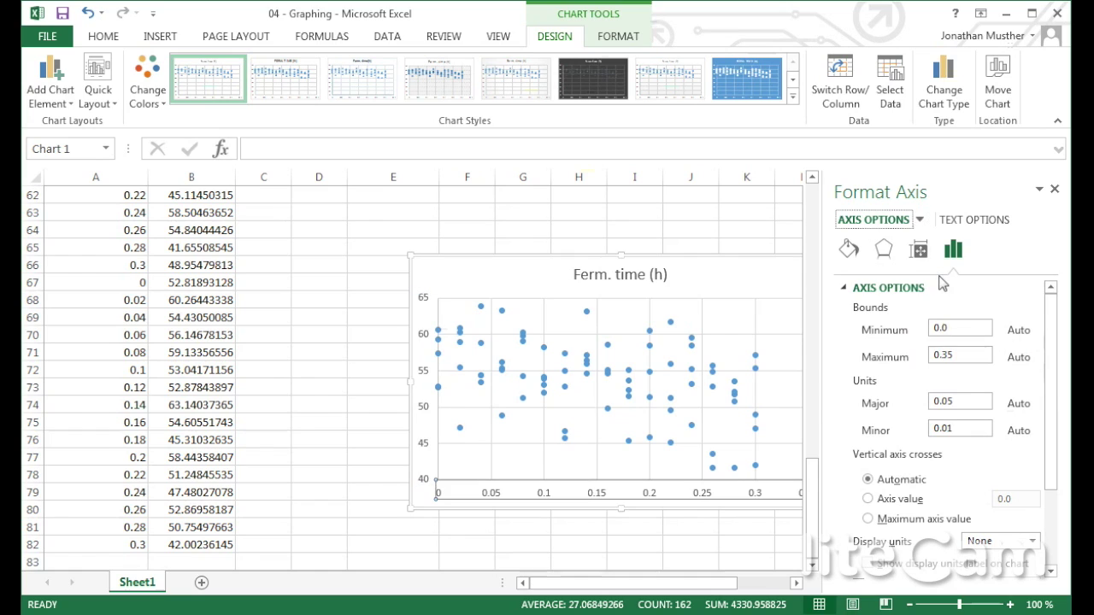
pyautogui.doubleClick(952, 357)
pyautogui.write('0.3')
pyautogui.press('Return')
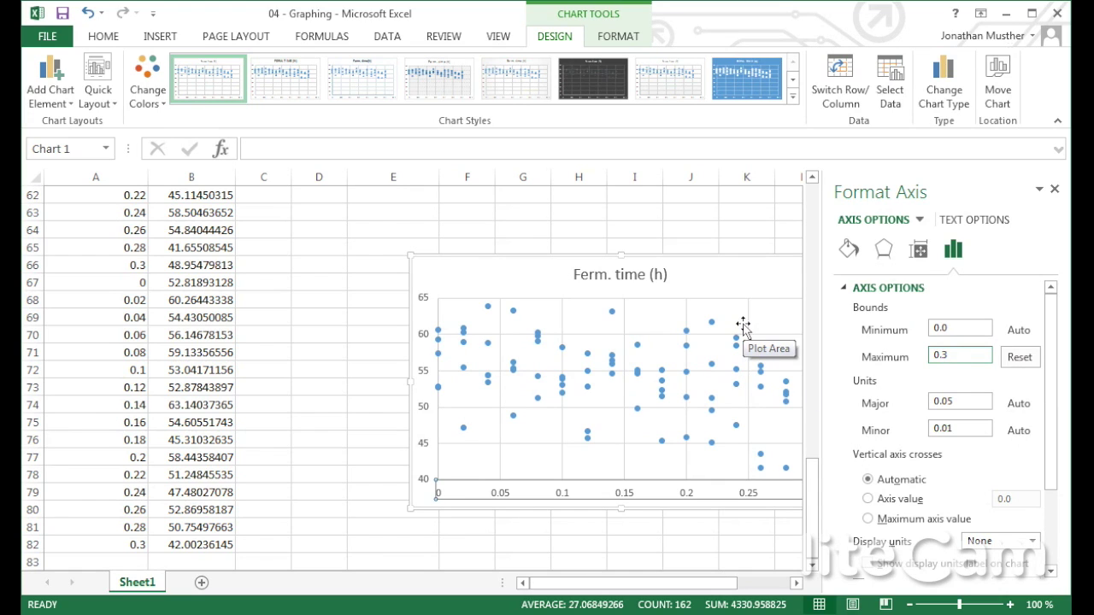
pyautogui.click(1056, 192)
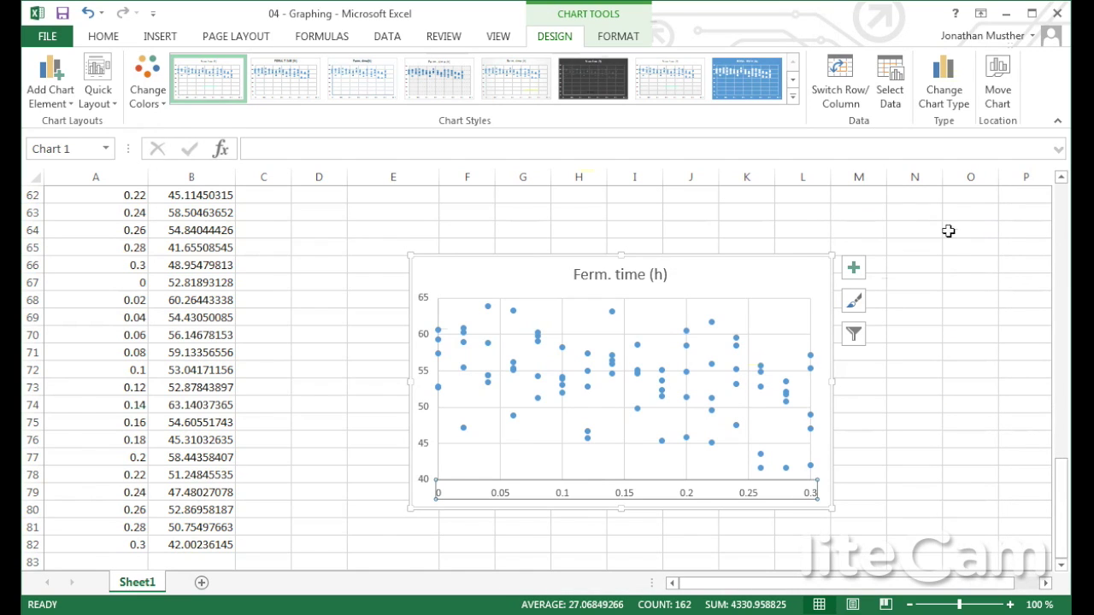
# Step: Add a linear trendline to the scatter chart from Chart Elements
pyautogui.click(809, 285)
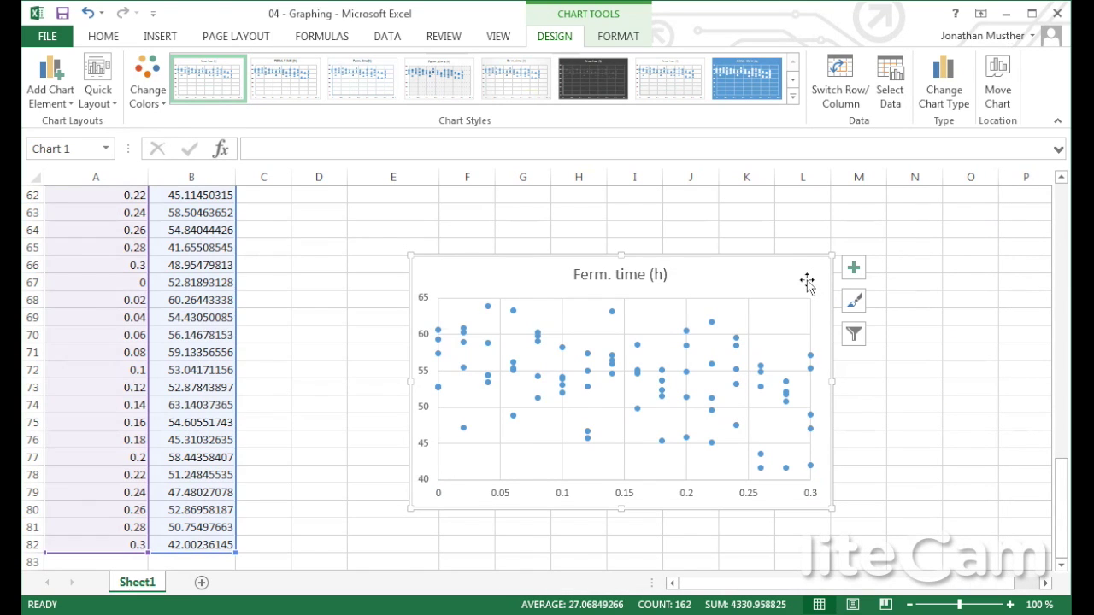
pyautogui.click(854, 269)
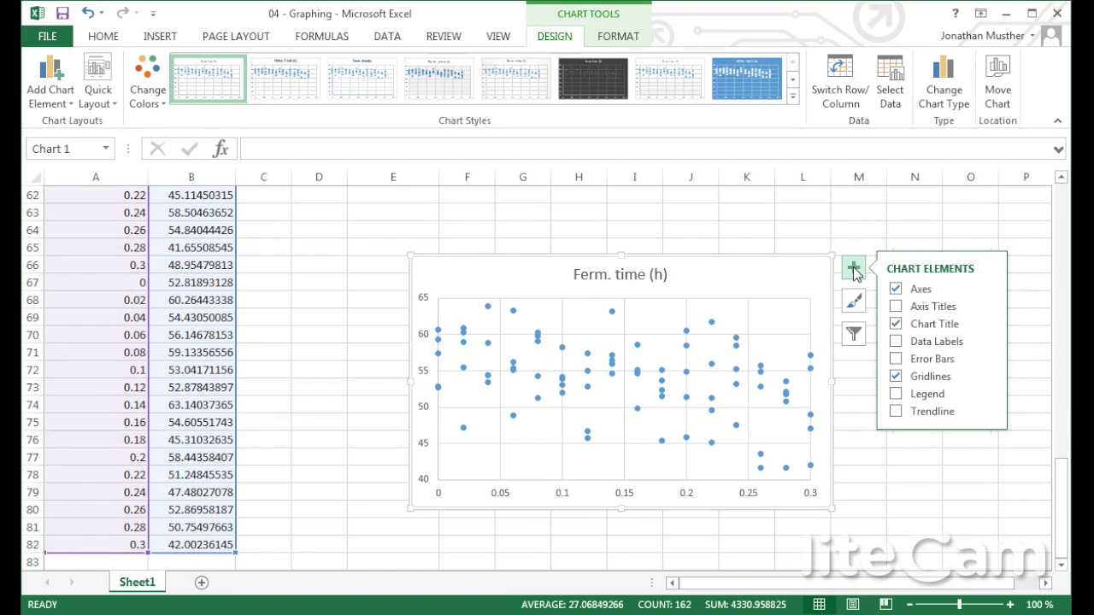
pyautogui.click(896, 412)
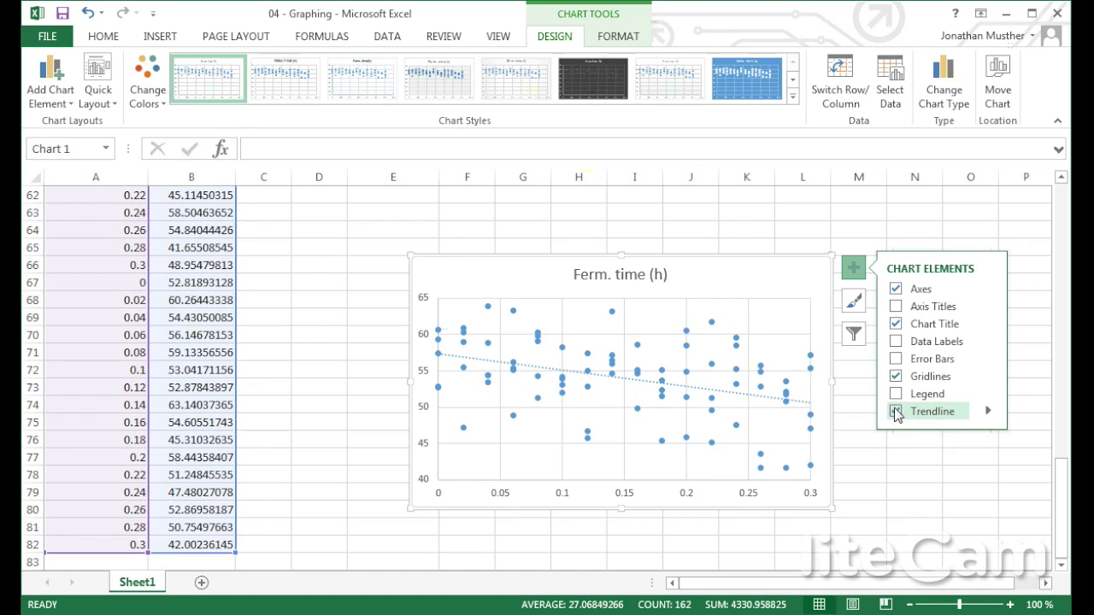
pyautogui.moveTo(987, 413)
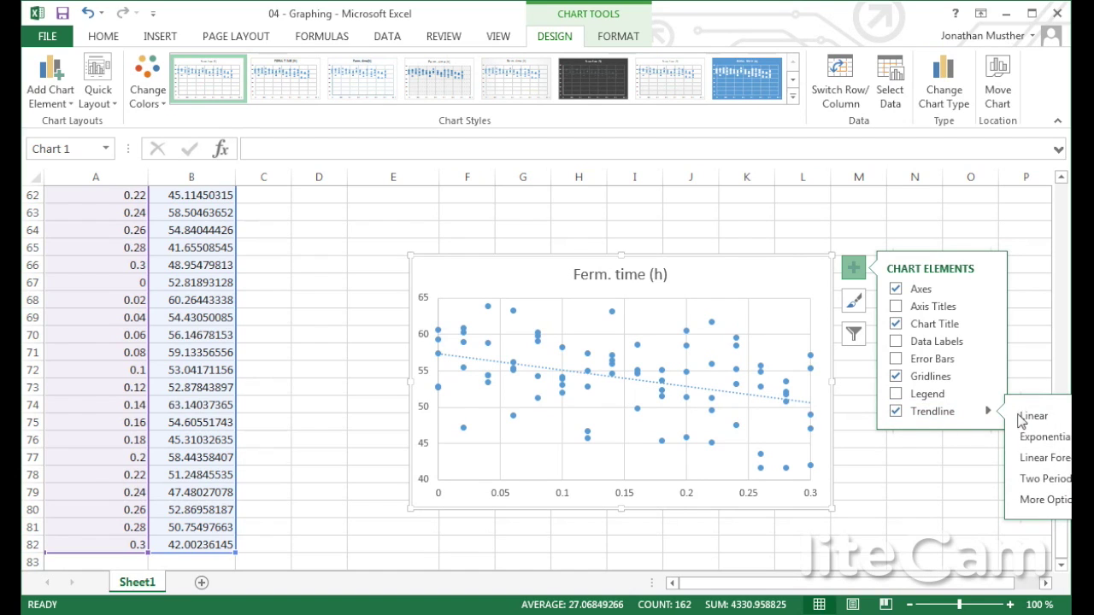
pyautogui.click(1028, 417)
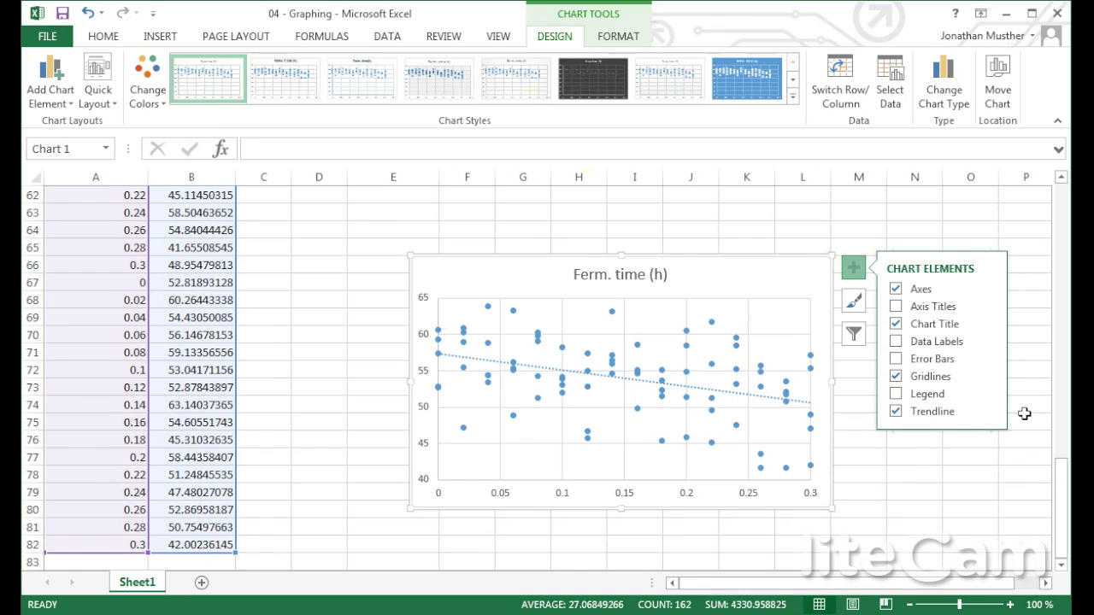
pyautogui.click(769, 398)
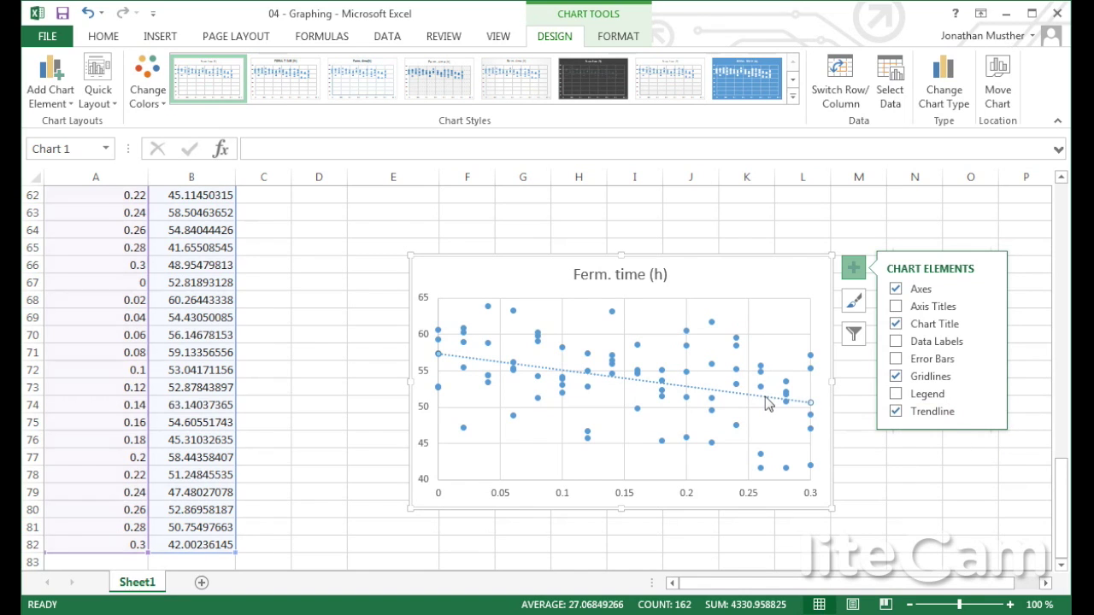
pyautogui.click(883, 457)
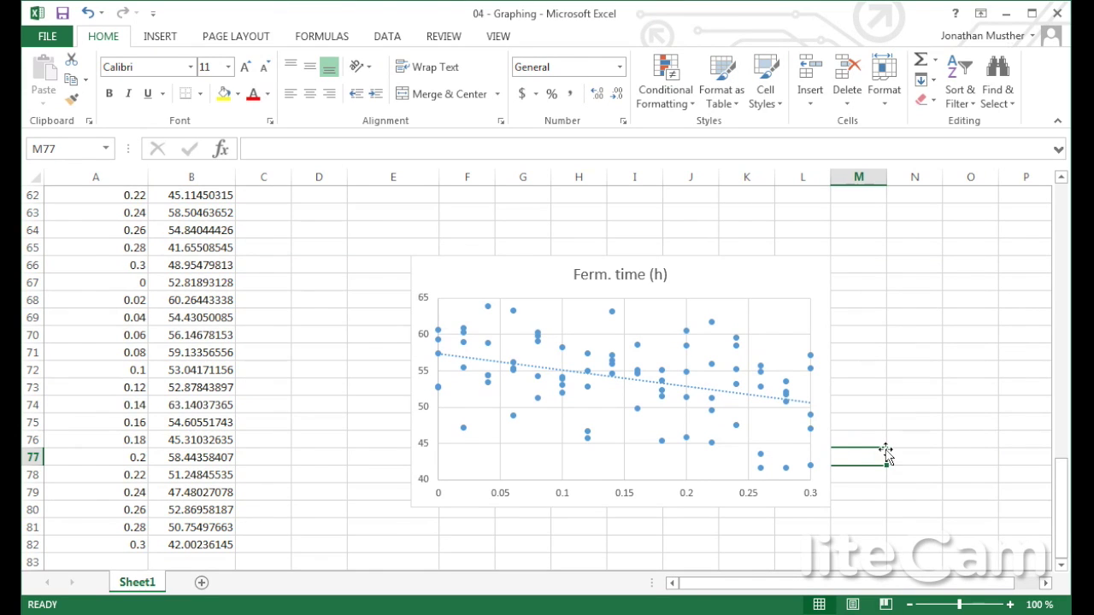
# Step: Display the trendline equation and R² value, moving the label up beside the chart title
pyautogui.doubleClick(763, 403)
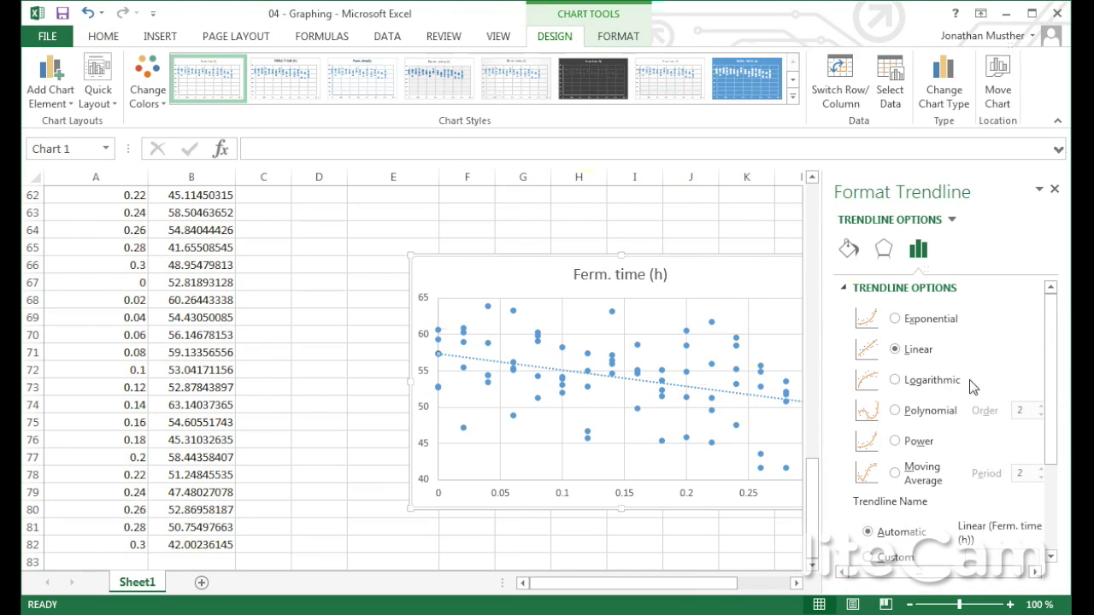
pyautogui.scroll(-3, 968, 384)
pyautogui.scroll(-1, 968, 390)
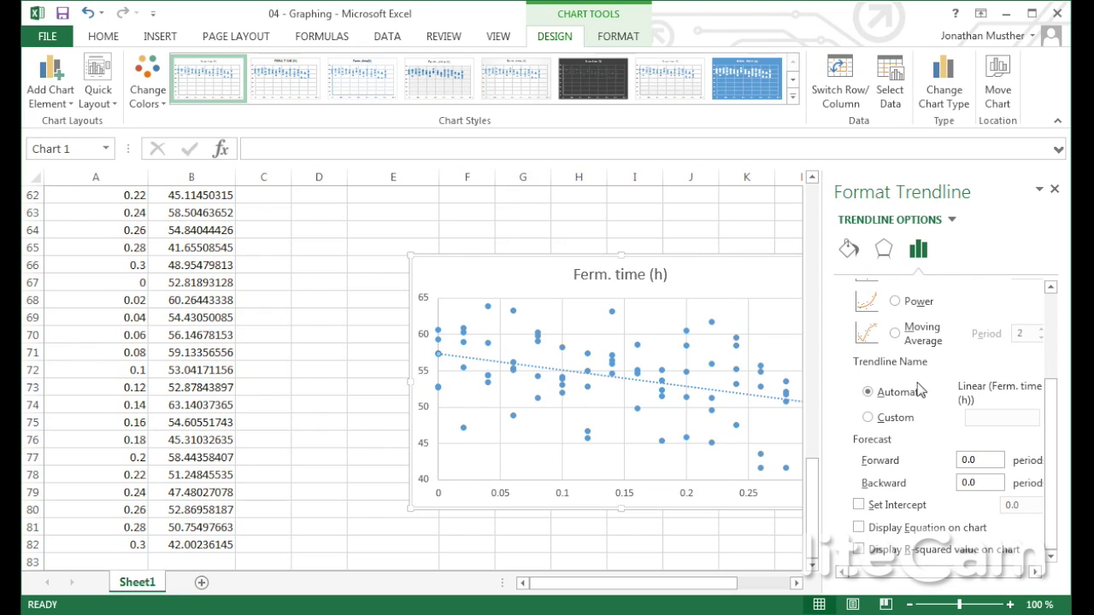
pyautogui.click(859, 551)
pyautogui.click(859, 528)
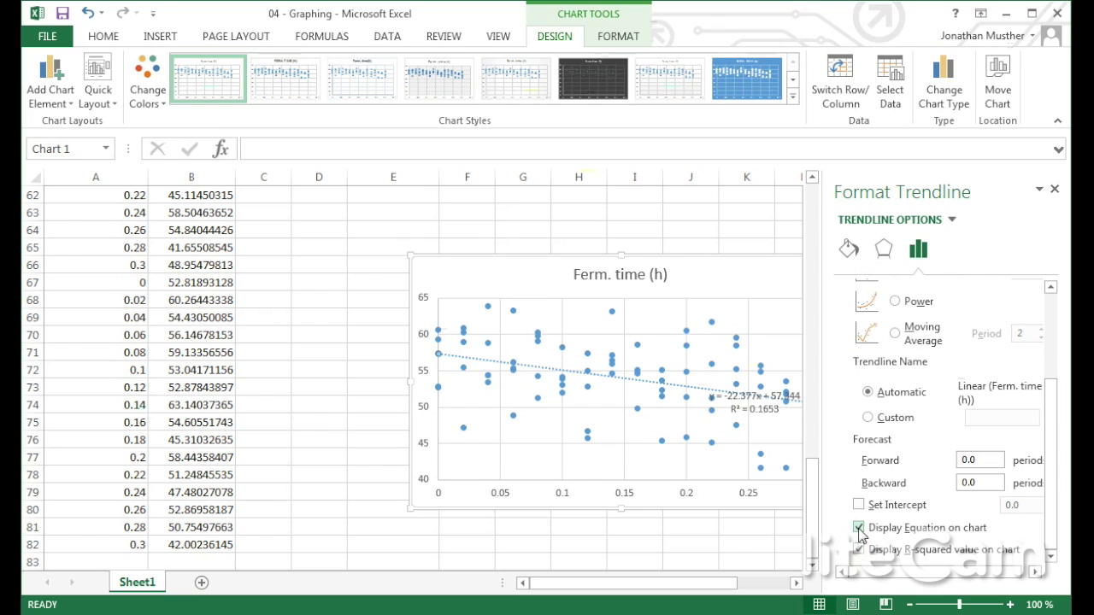
pyautogui.moveTo(754, 395); pyautogui.dragTo(758, 284)
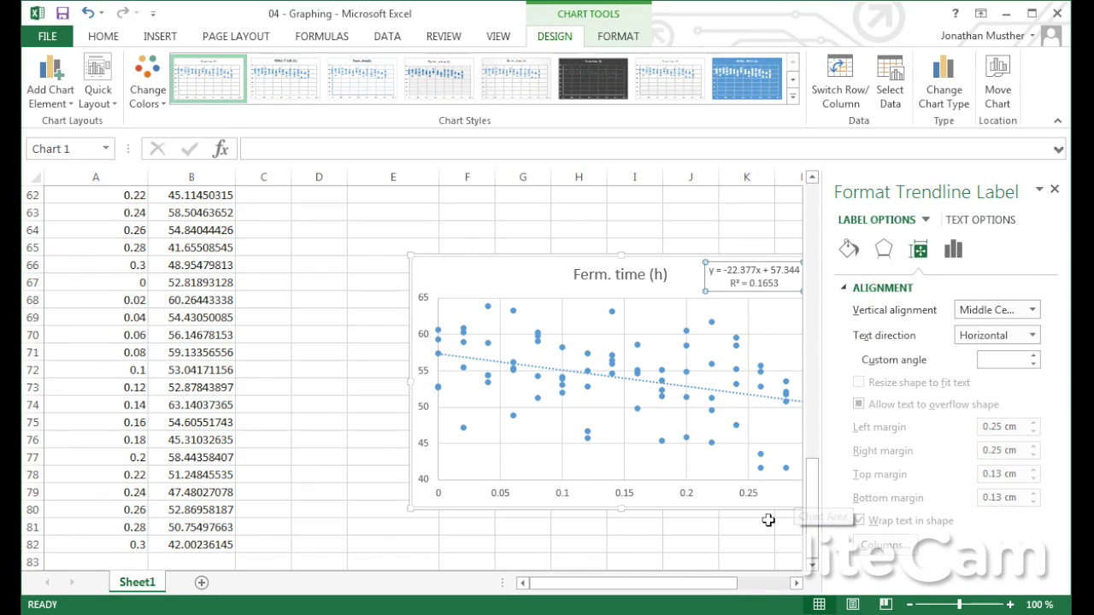
pyautogui.click(1054, 190)
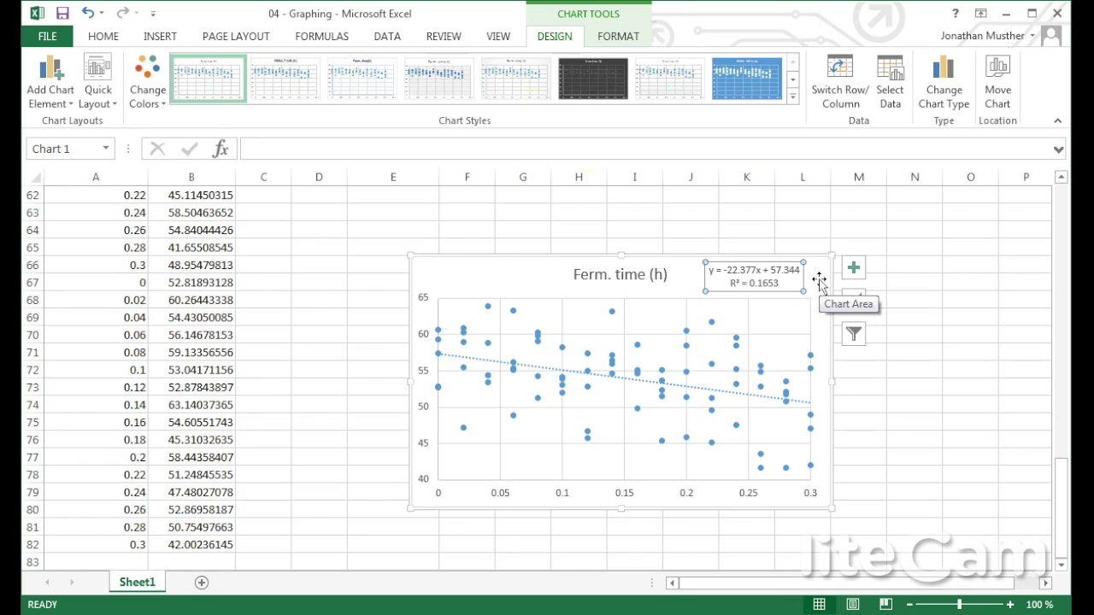
pyautogui.click(894, 341)
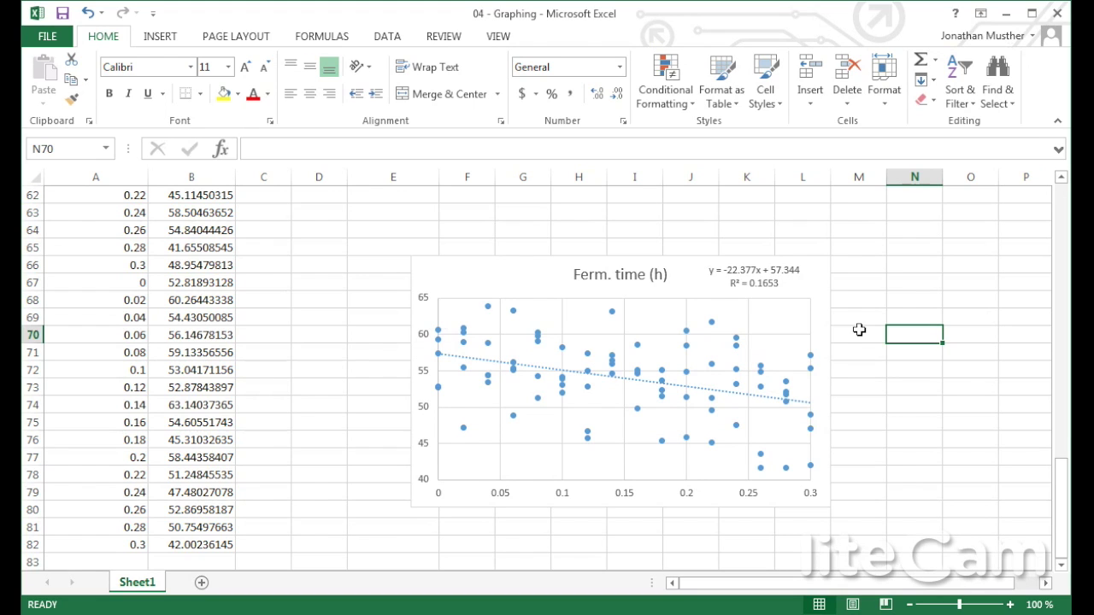
# Step: Scroll back up to the replicate table with its Rep1–Rep5, Average and SD headings
pyautogui.scroll(-3, 801, 280)
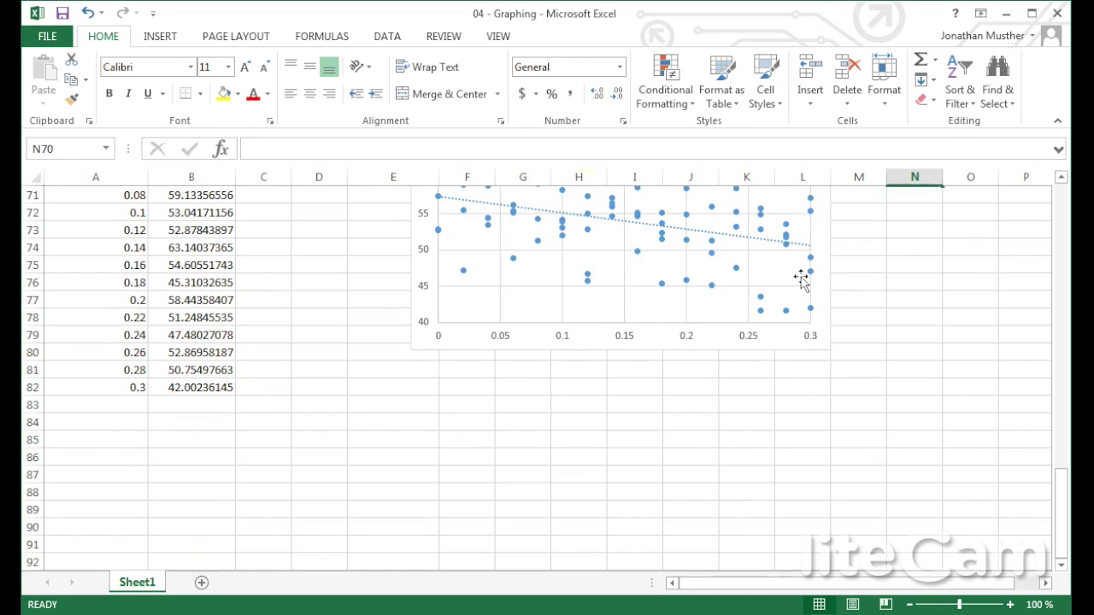
pyautogui.scroll(4, 801, 280)
pyautogui.scroll(19, 804, 286)
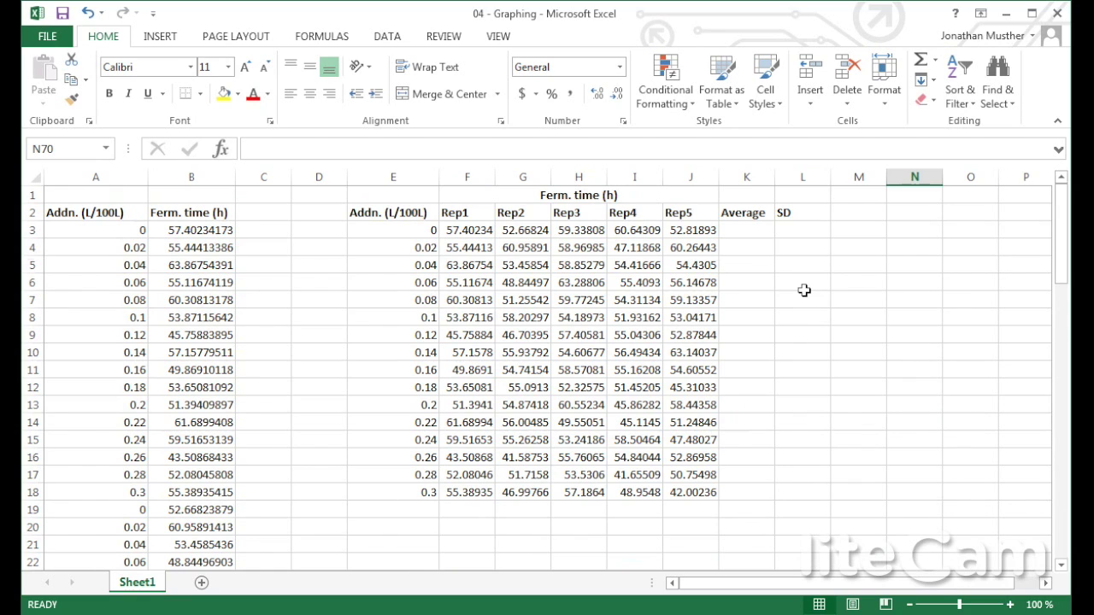
# Step: Enter =AVERAGE(F3:J3) in K3, giving 56.57414 for addition rate 0
pyautogui.click(757, 226)
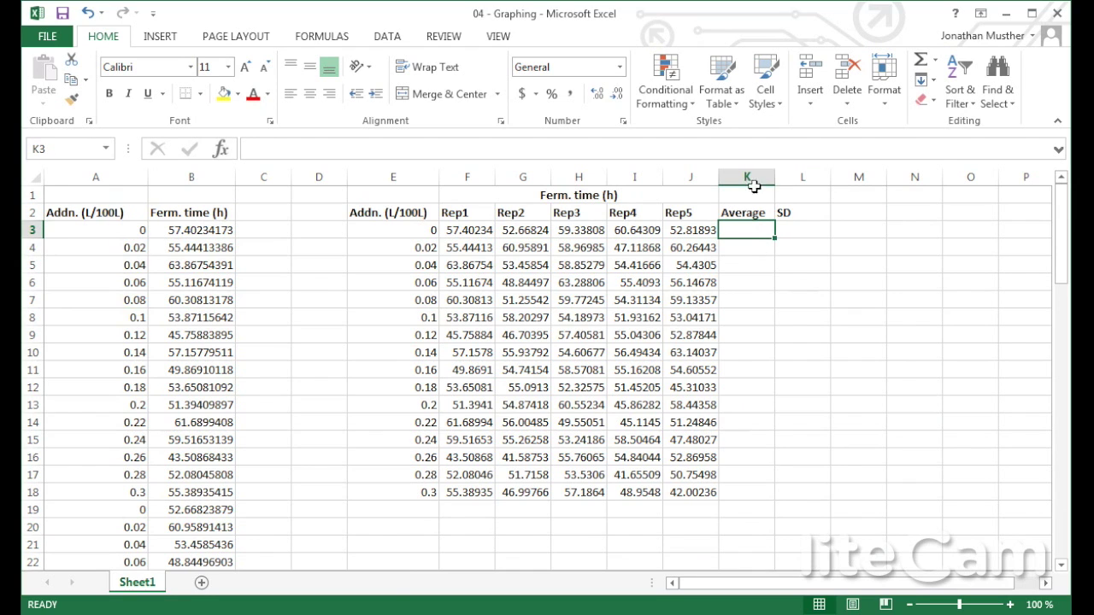
pyautogui.click(668, 151)
pyautogui.write('=average')
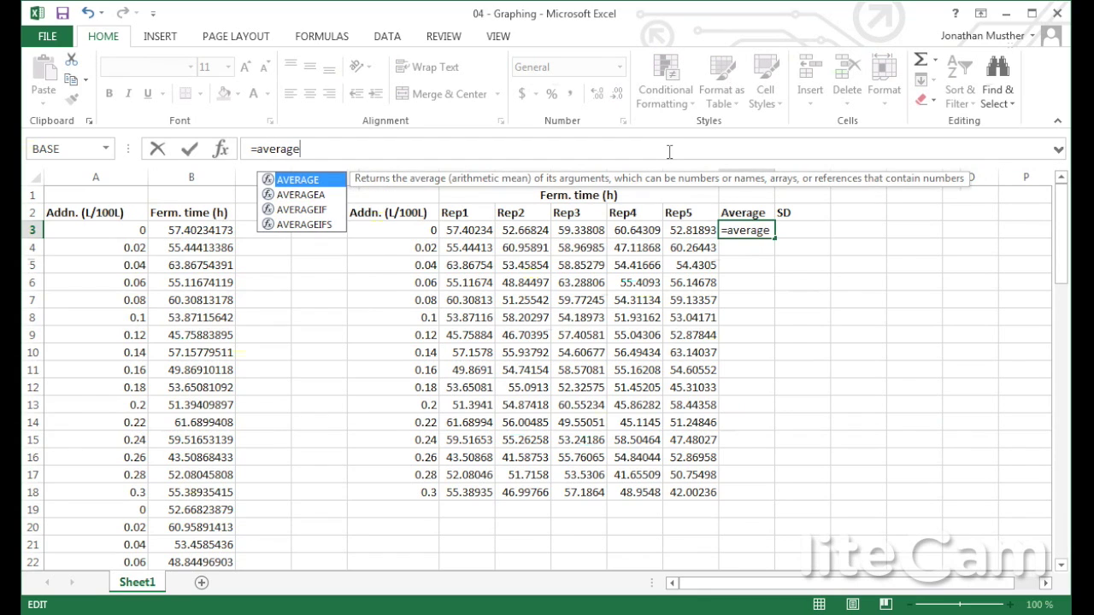
pyautogui.write('(')
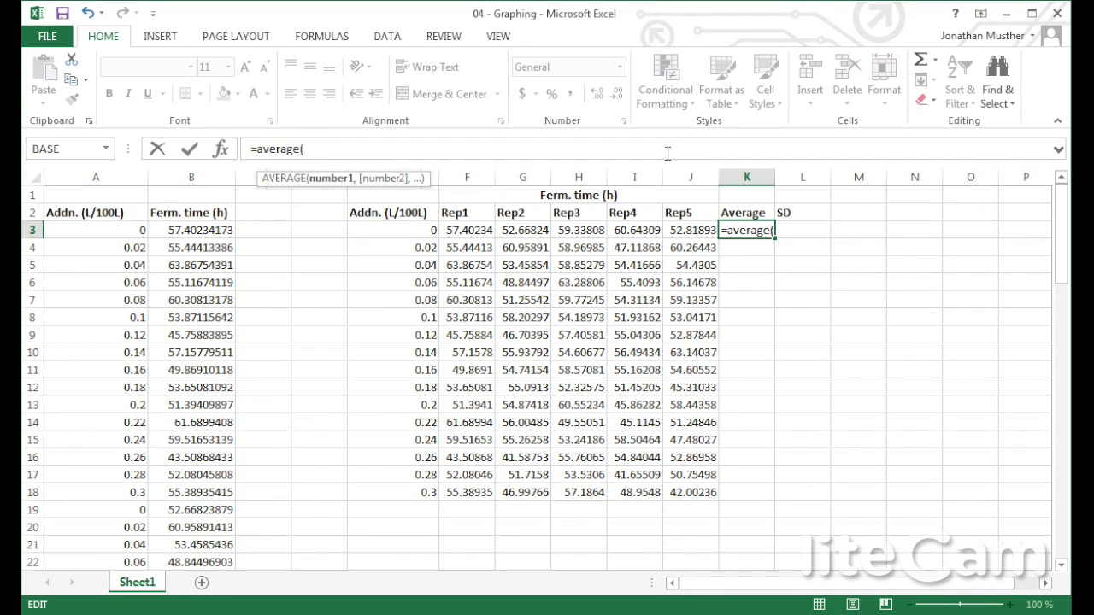
pyautogui.moveTo(470, 231); pyautogui.dragTo(710, 229)
pyautogui.write(')')
pyautogui.press('Return')
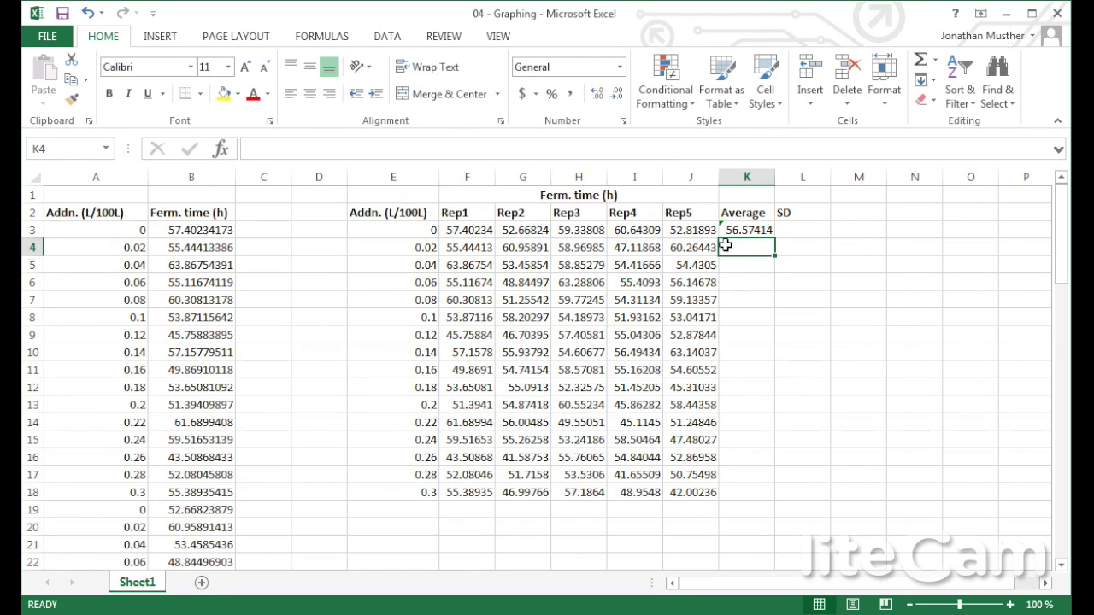
pyautogui.click(792, 233)
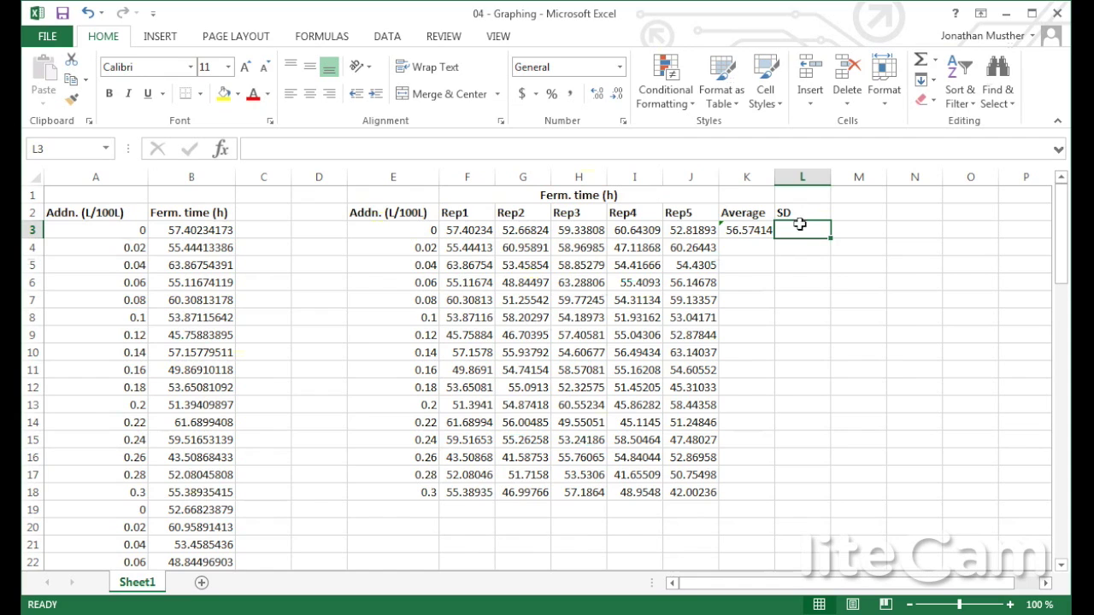
# Step: Enter =STDEV.S(F3:J3) in L3, giving a standard deviation of 3.682367
pyautogui.click(651, 150)
pyautogui.write('=')
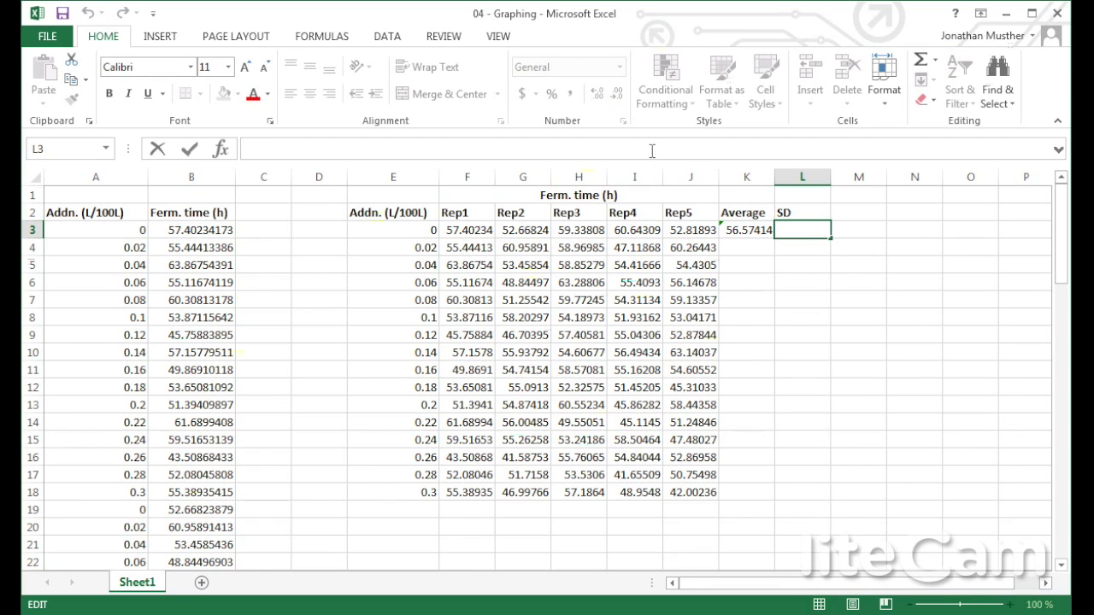
pyautogui.write('std')
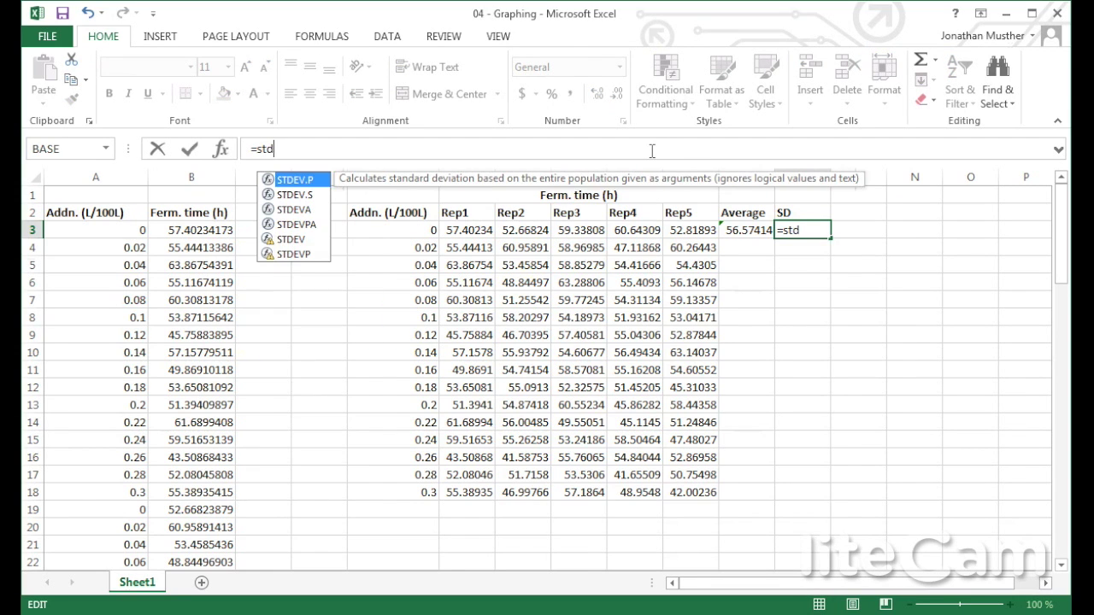
pyautogui.write('ev.s')
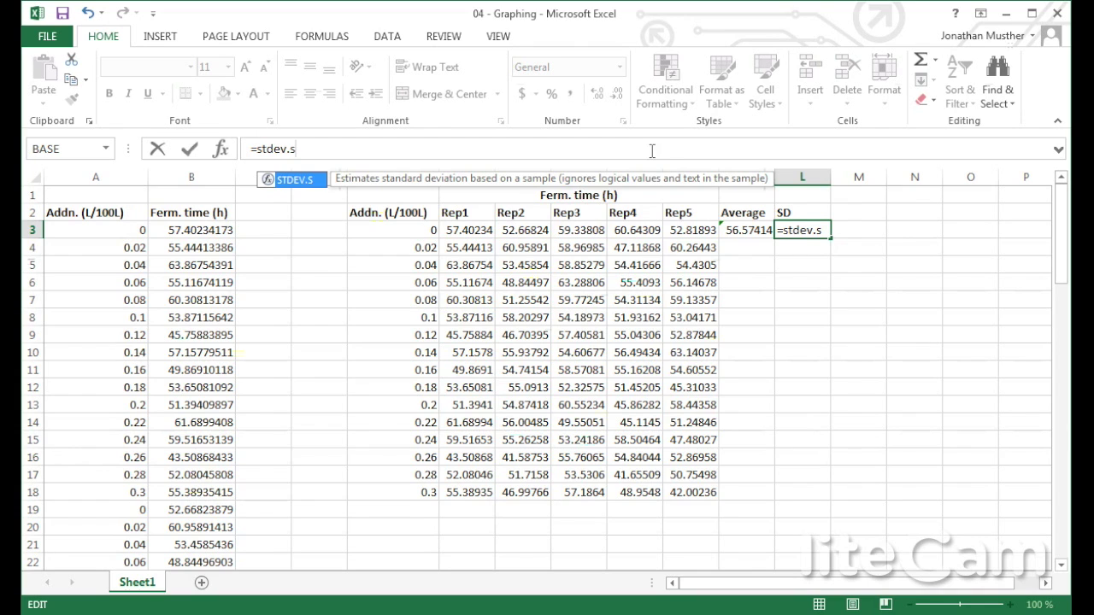
pyautogui.press('BackSpace')
pyautogui.press('BackSpace')
pyautogui.press('BackSpace')
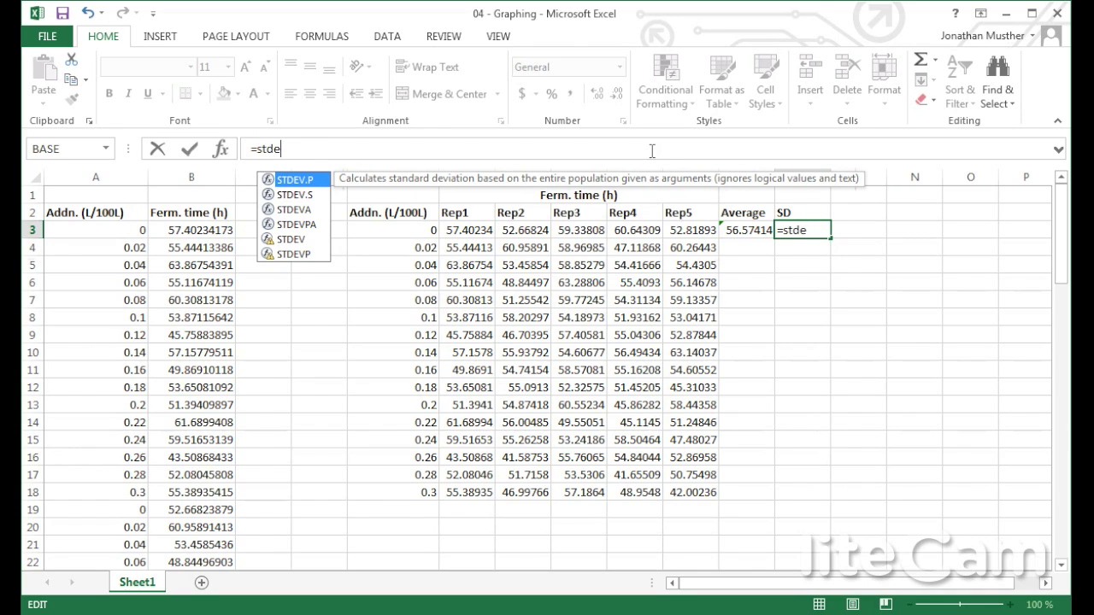
pyautogui.write('v')
pyautogui.write('.s')
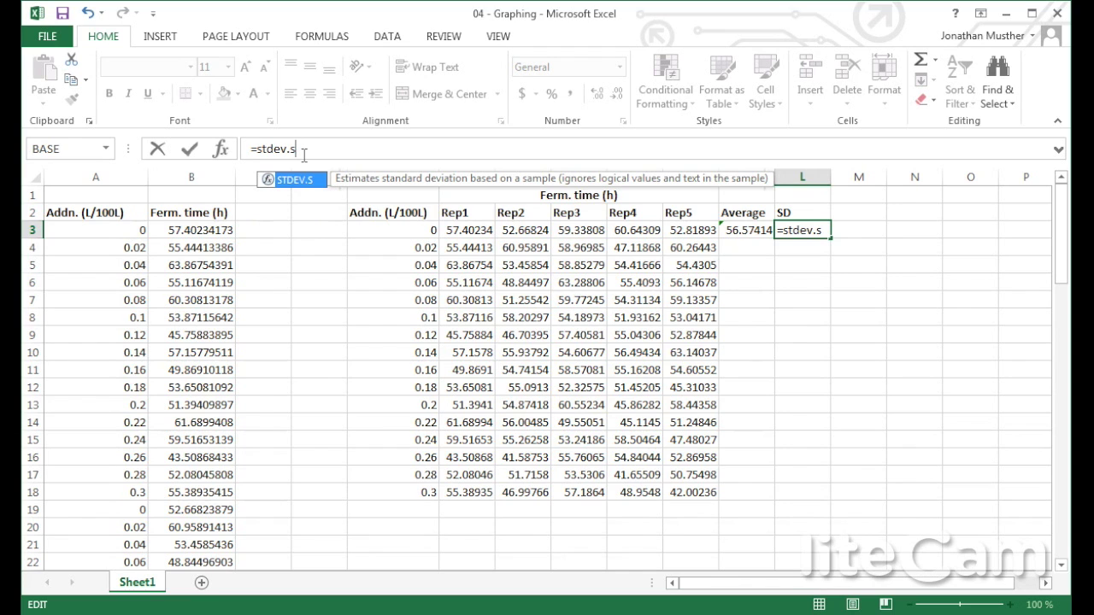
pyautogui.write('(')
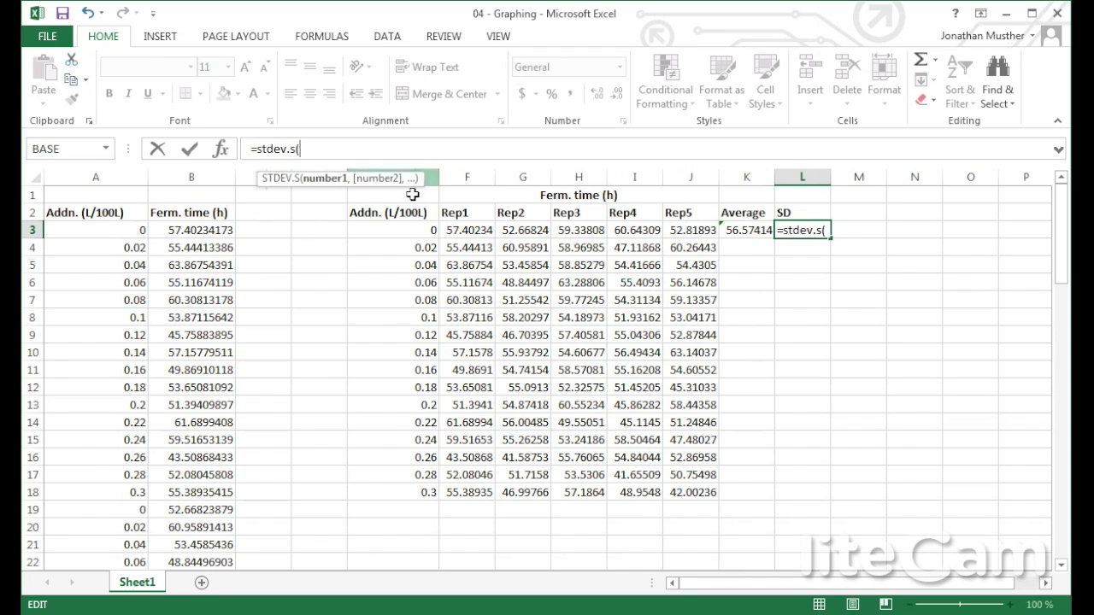
pyautogui.moveTo(449, 230); pyautogui.dragTo(688, 230)
pyautogui.write(')')
pyautogui.press('Return')
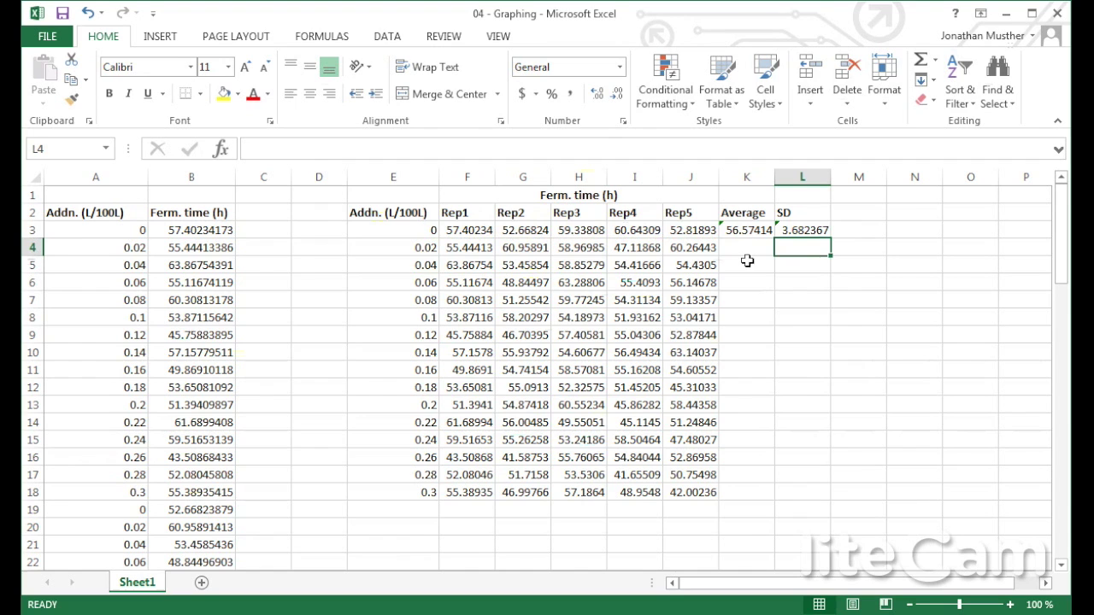
pyautogui.moveTo(750, 231); pyautogui.dragTo(825, 496)
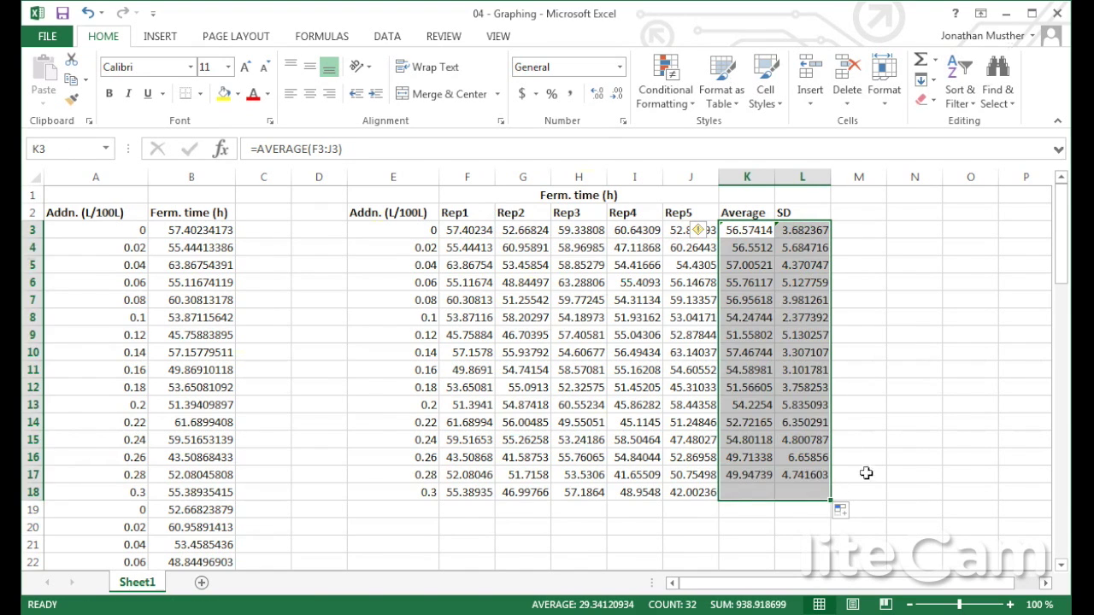
# Step: Fill the K3:L3 Average and SD formulas down to row 18
pyautogui.click(893, 458)
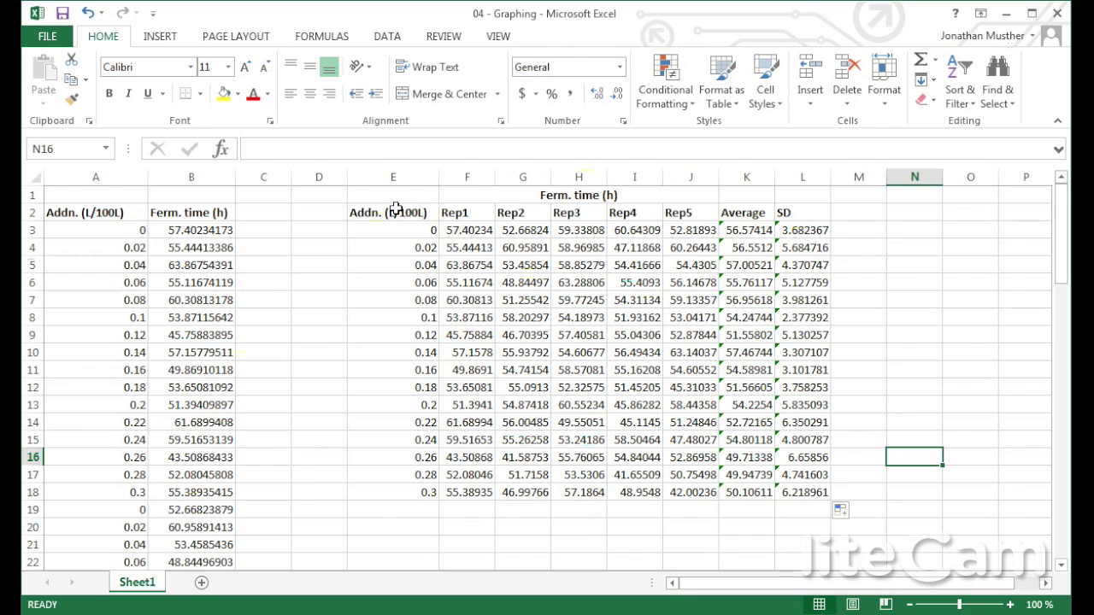
# Step: Select the addition amounts E2:E18 together with the averages K2:K18 and show the chart options
pyautogui.moveTo(395, 210); pyautogui.dragTo(393, 489)
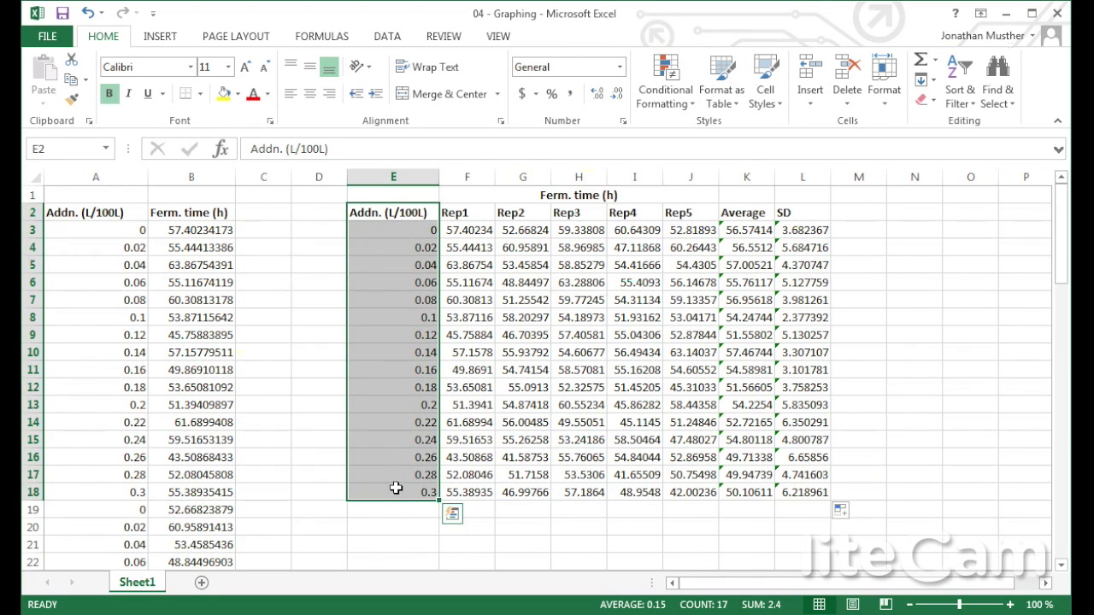
pyautogui.moveTo(742, 214); pyautogui.dragTo(748, 491)
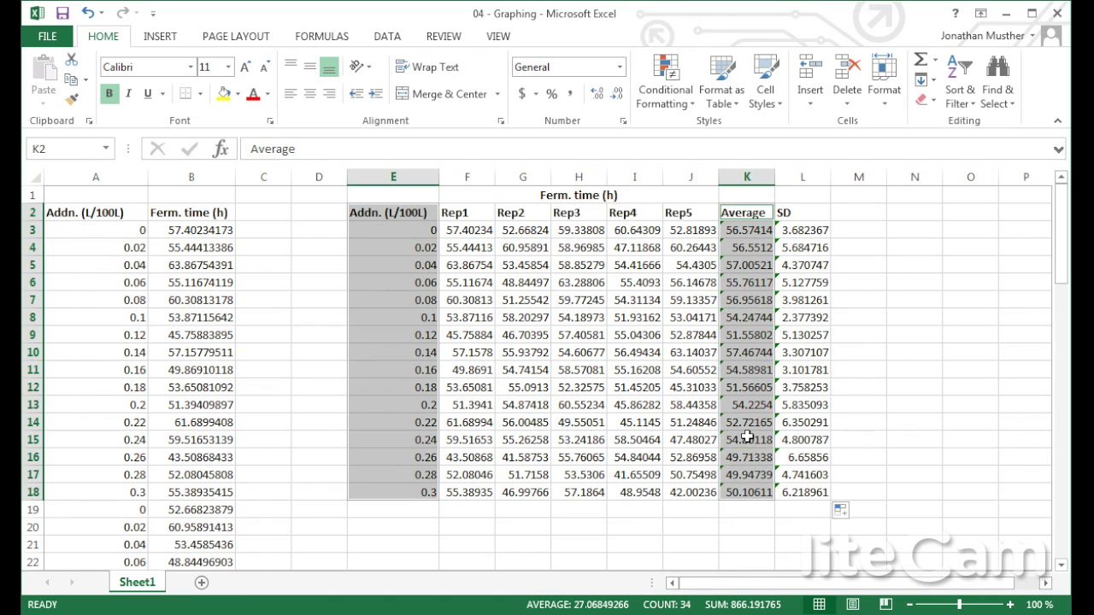
pyautogui.click(167, 34)
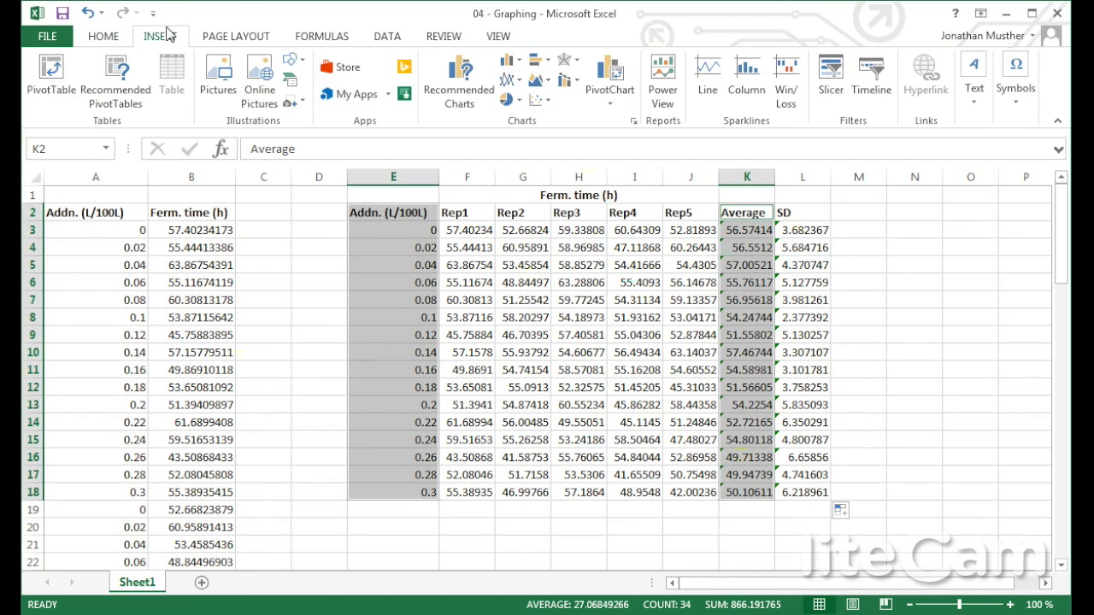
# Step: Insert a clustered column chart of the averages and move it slightly lower
pyautogui.click(508, 65)
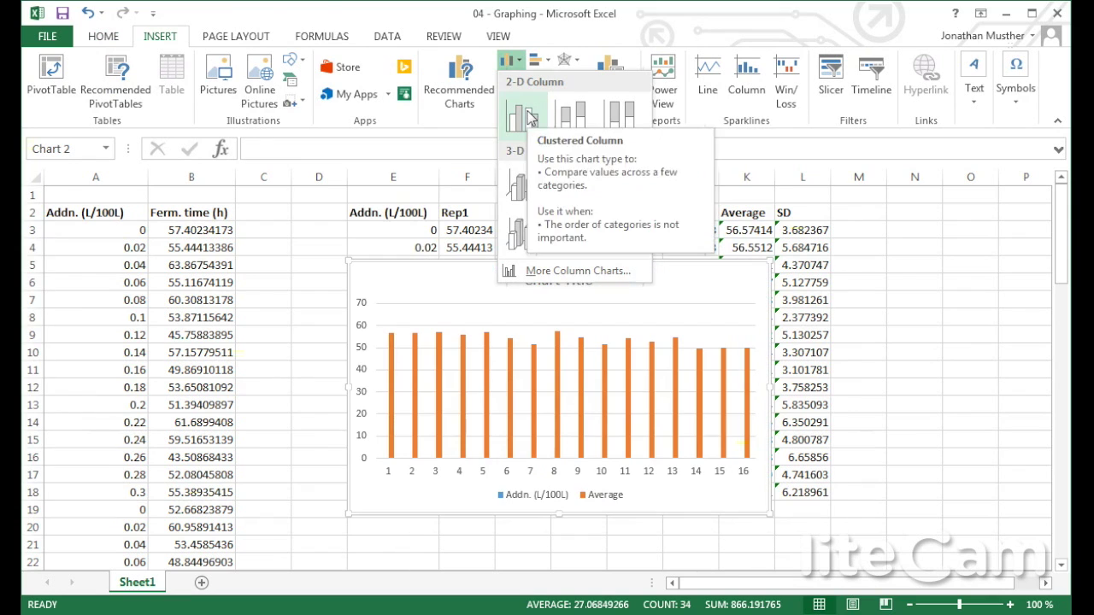
pyautogui.click(525, 117)
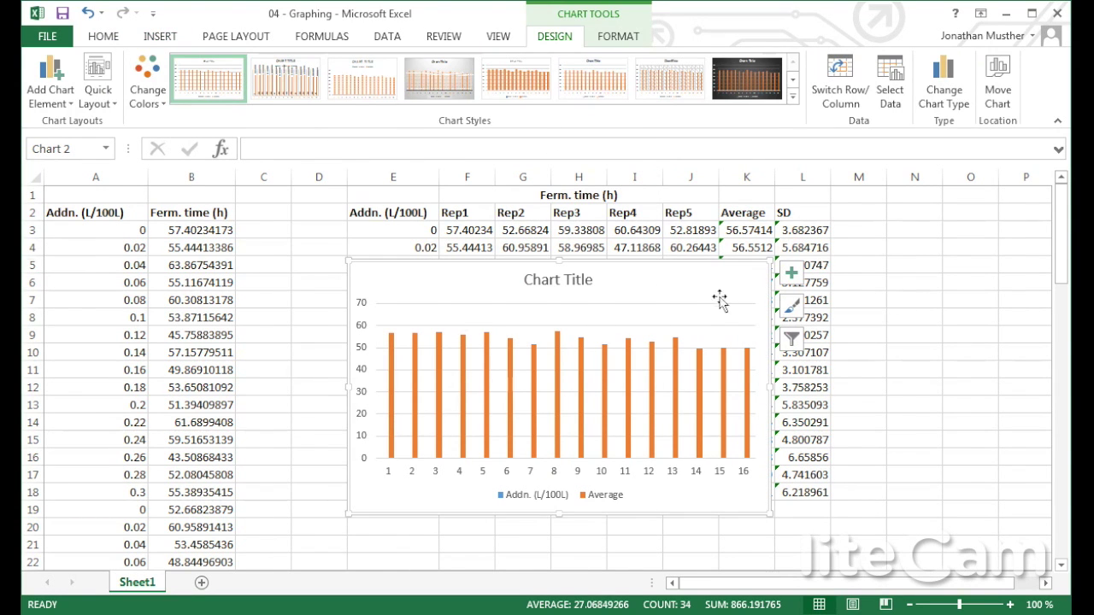
pyautogui.moveTo(1062, 272); pyautogui.dragTo(1064, 284)
pyautogui.moveTo(671, 209)
pyautogui.mouseDown()
pyautogui.moveTo(684, 309)
pyautogui.moveTo(637, 295)
pyautogui.mouseUp()
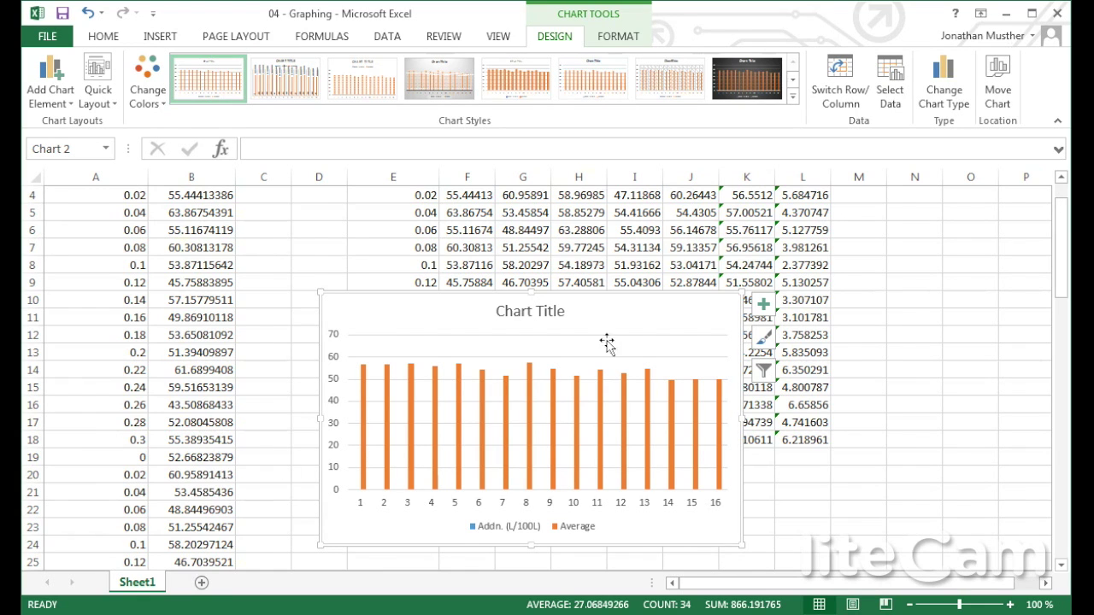
pyautogui.rightClick(624, 318)
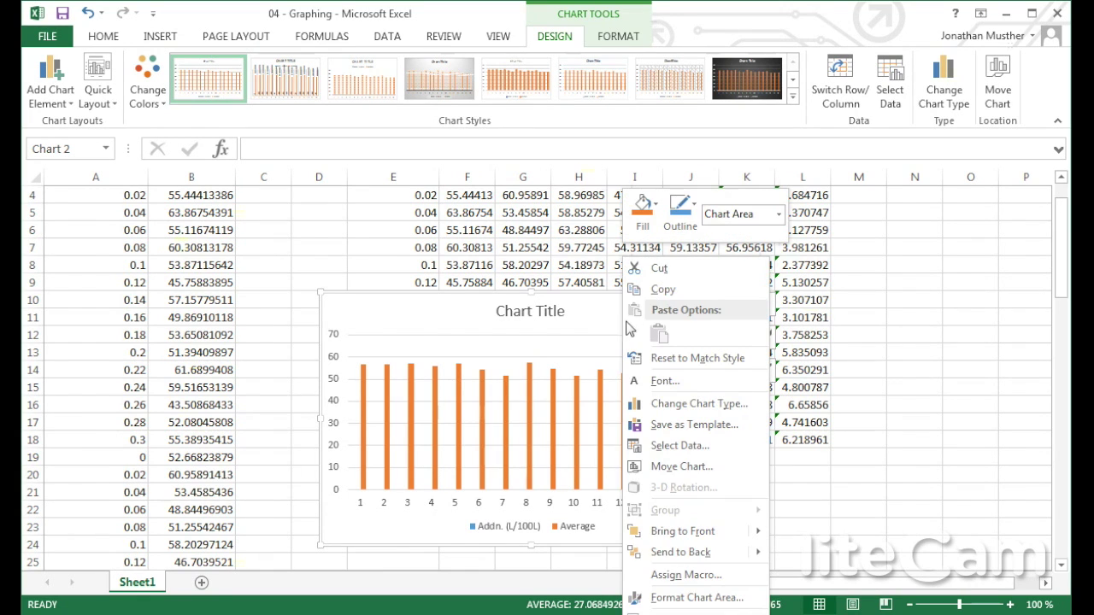
# Step: Remove the Addn. (L/100L) series in Select Data so only Average remains
pyautogui.click(677, 446)
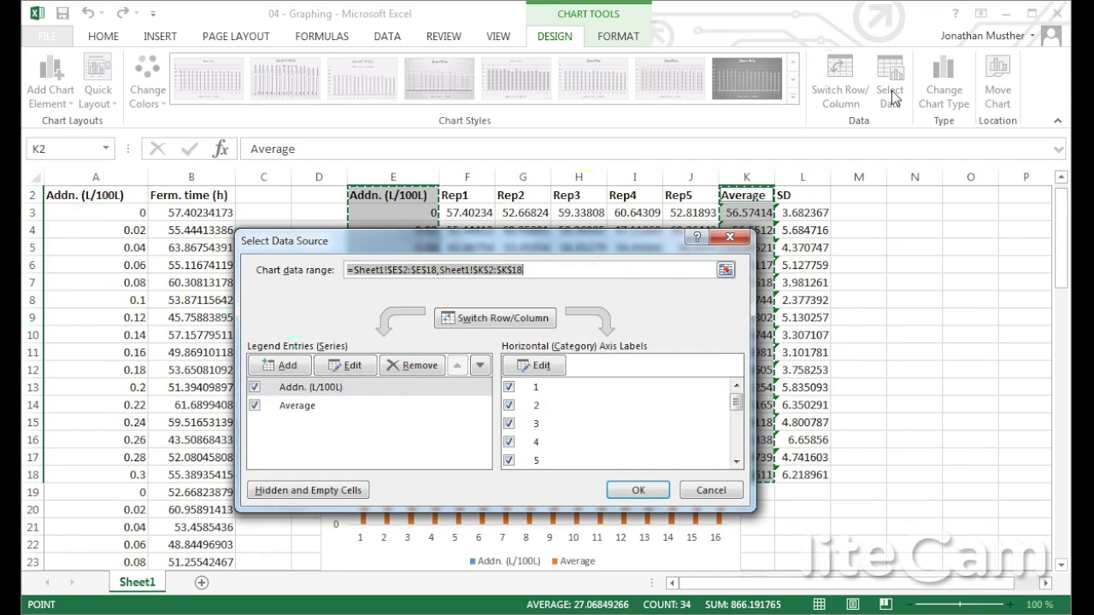
pyautogui.click(357, 386)
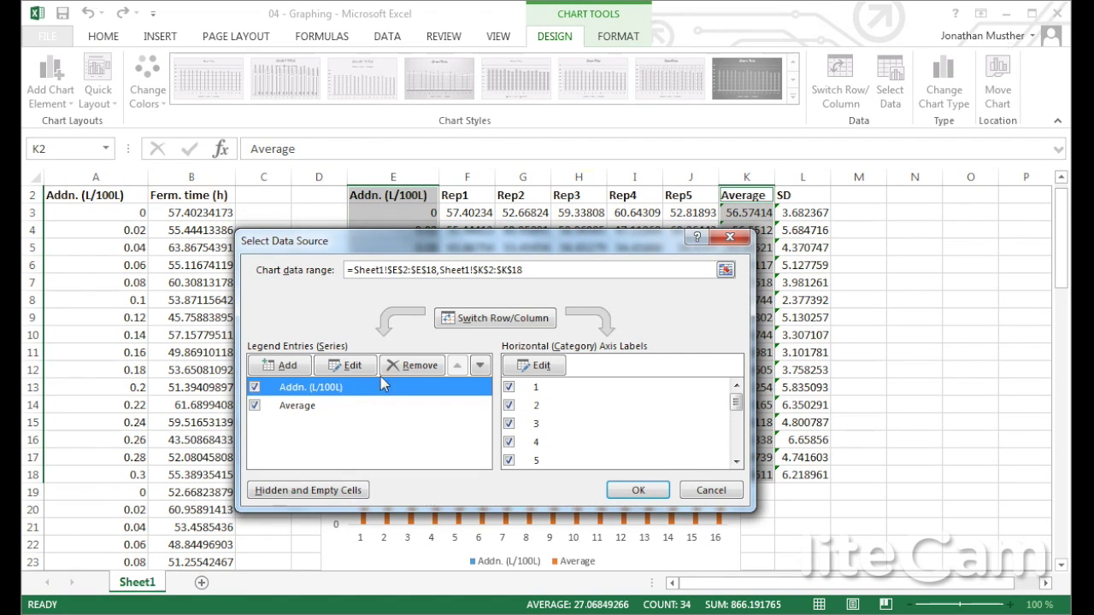
pyautogui.click(415, 365)
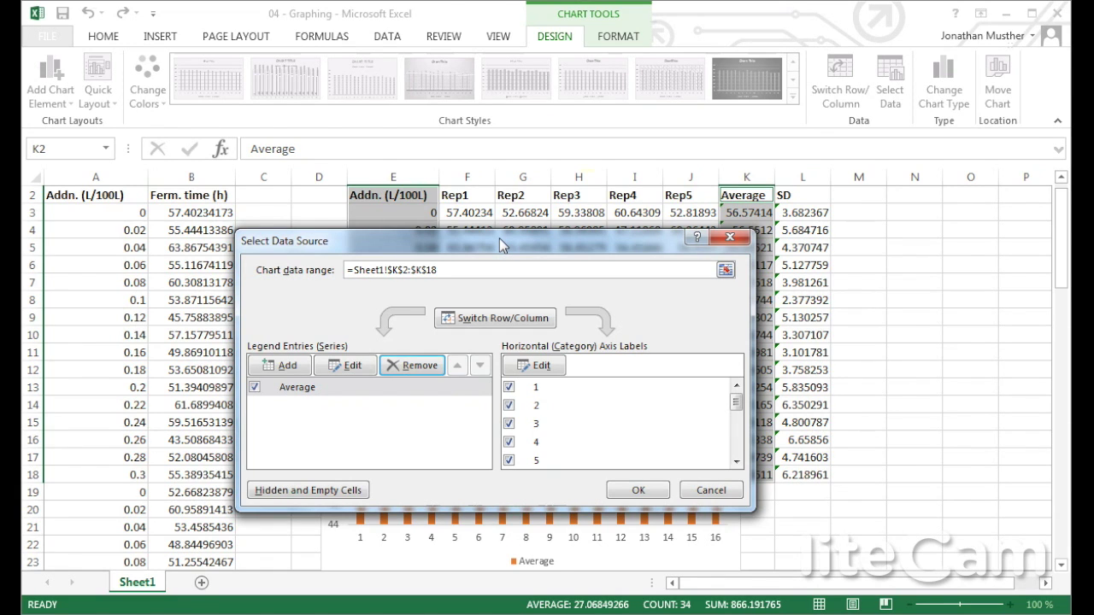
pyautogui.moveTo(499, 238); pyautogui.dragTo(740, 193)
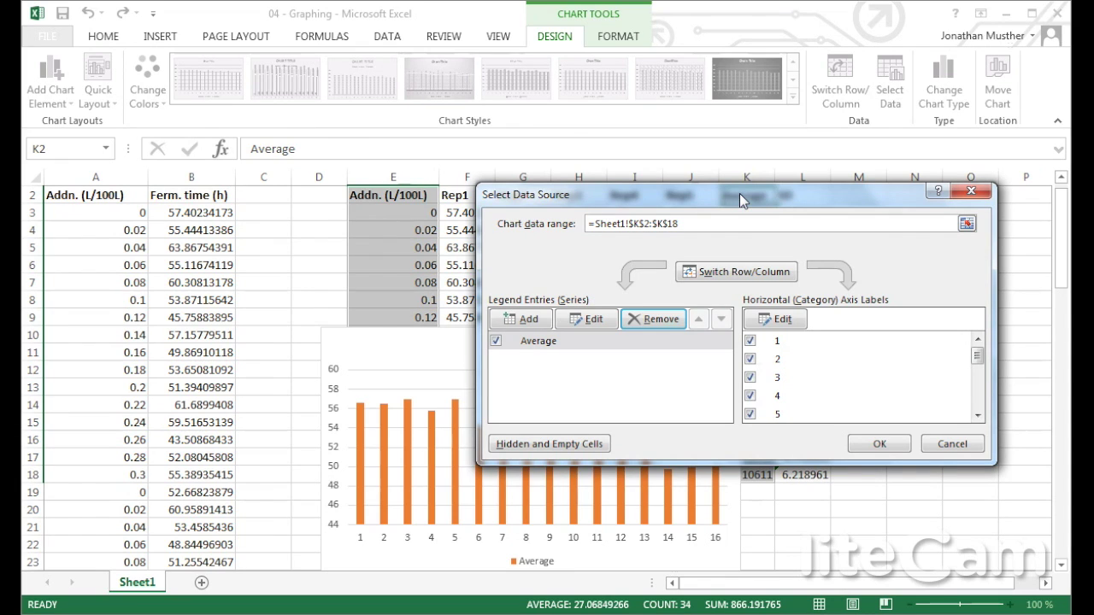
pyautogui.click(777, 318)
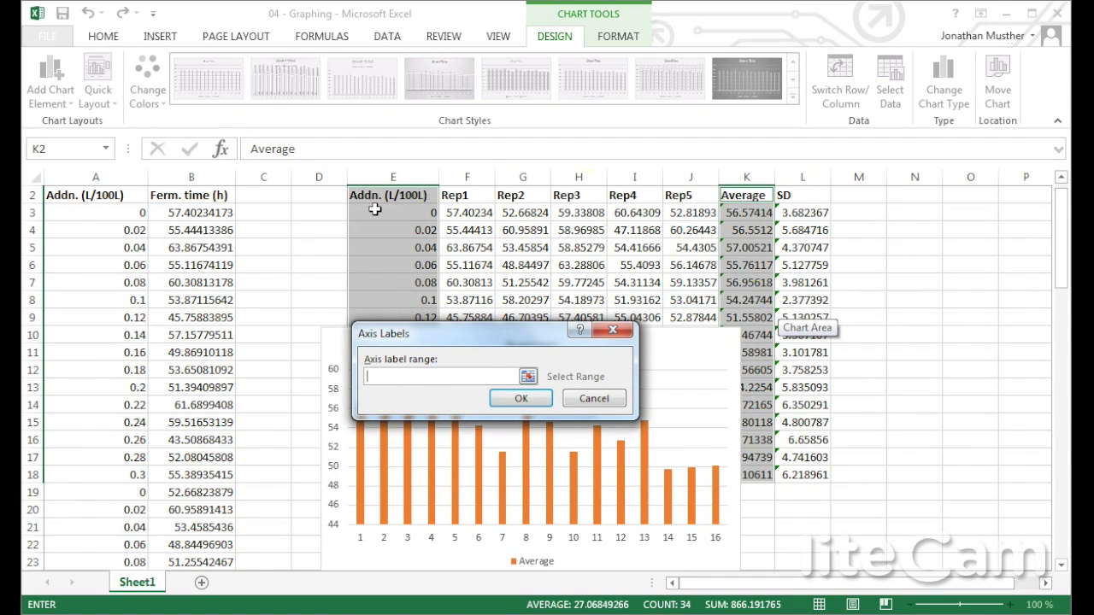
# Step: Use the E3:E18 addition values, 0 to 0.3, as the horizontal axis labels
pyautogui.moveTo(374, 209); pyautogui.dragTo(381, 479)
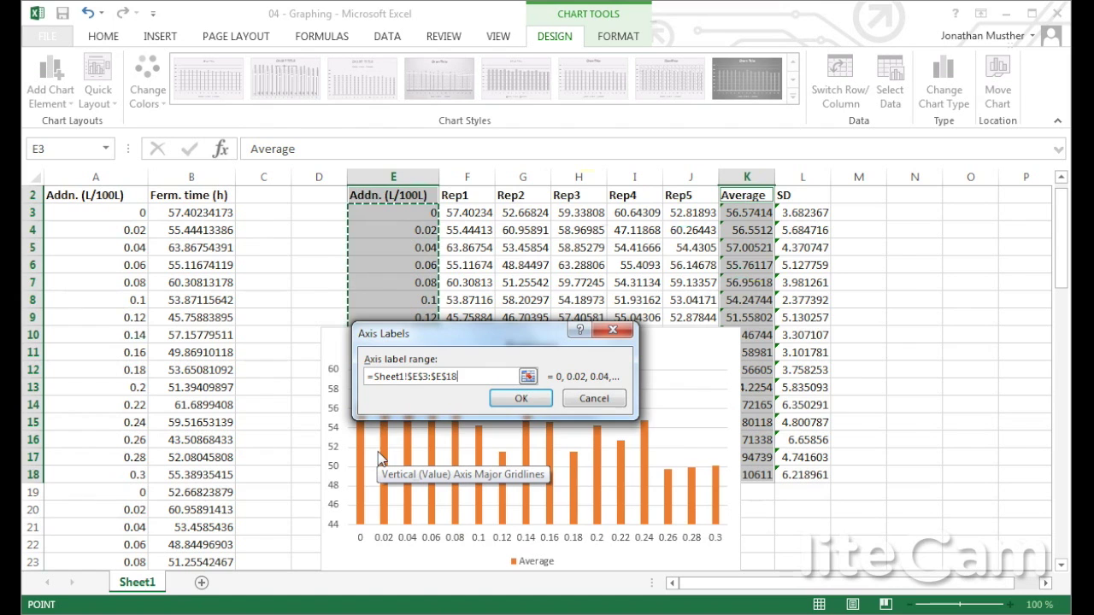
pyautogui.click(521, 400)
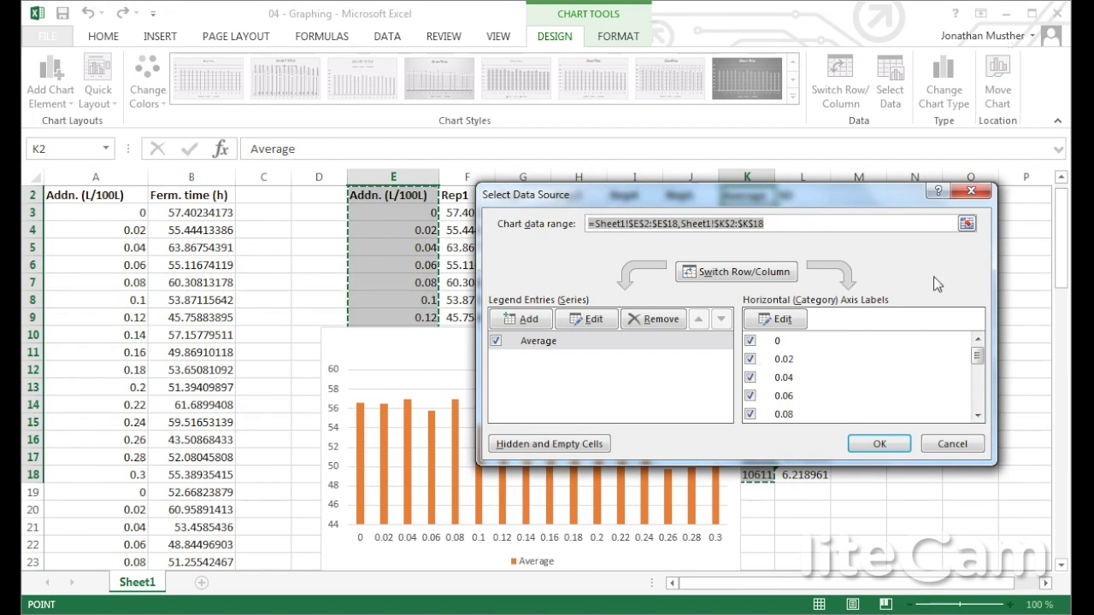
pyautogui.moveTo(980, 357)
pyautogui.mouseDown()
pyautogui.moveTo(983, 402)
pyautogui.moveTo(971, 348)
pyautogui.mouseUp()
# Step: Apply the Select Data Source changes so Average plots against addition rates 0–0.3
pyautogui.click(879, 444)
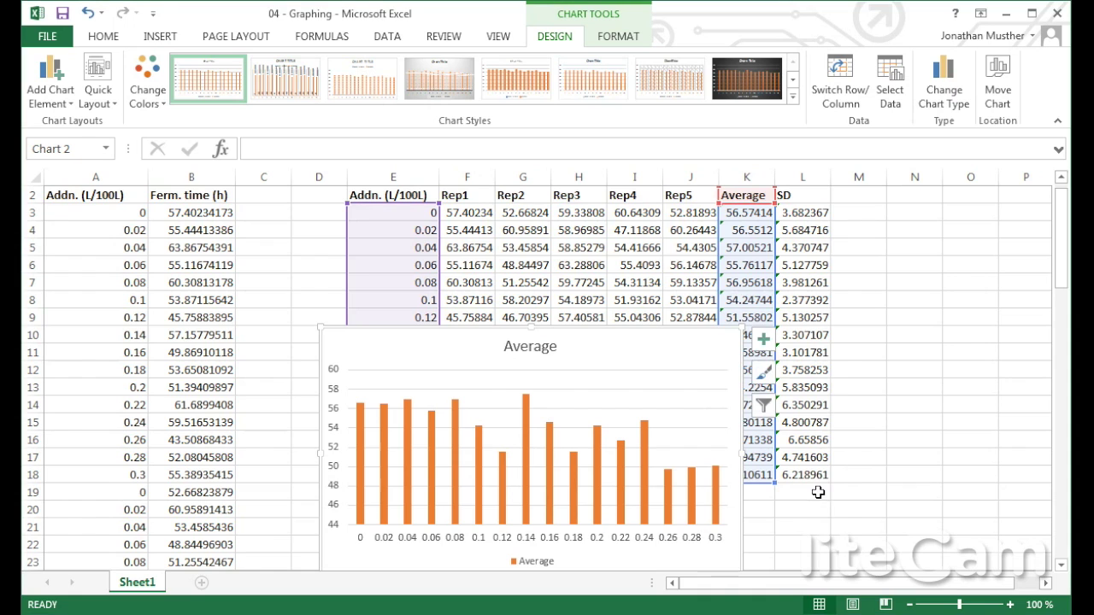
# Step: Add error bars to the Average columns through Chart Elements, then deselect the chart
pyautogui.scroll(-2, 821, 500)
pyautogui.scroll(1, 818, 492)
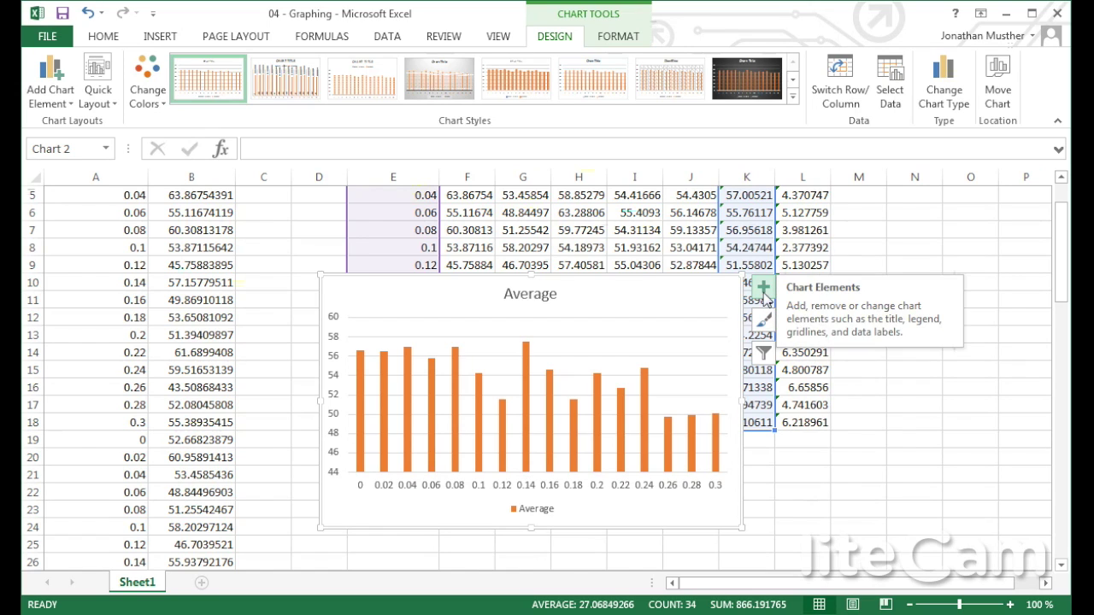
pyautogui.click(763, 291)
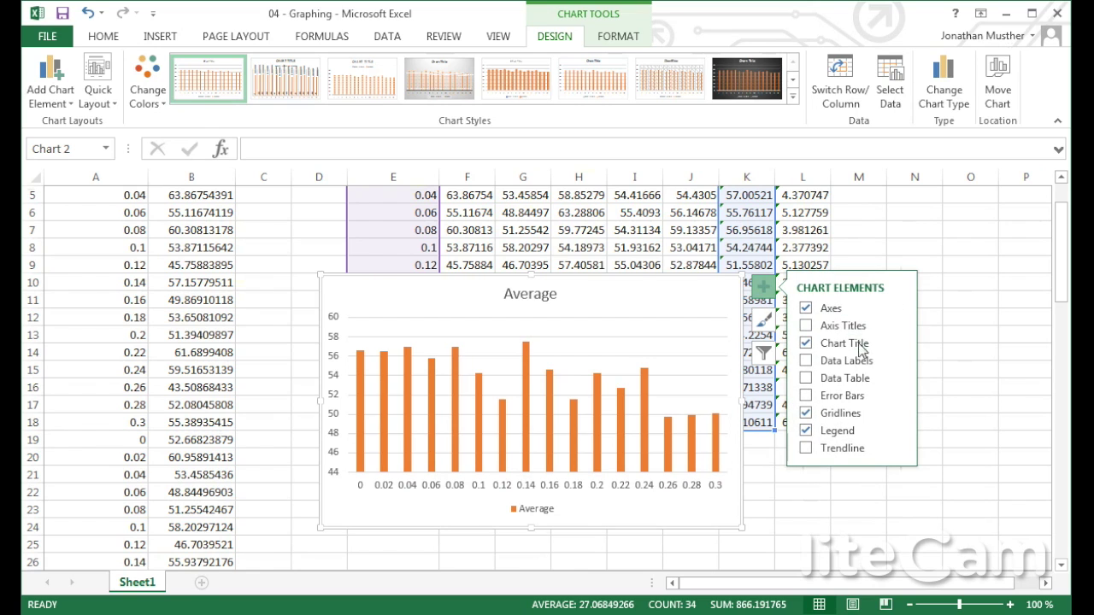
pyautogui.click(806, 397)
pyautogui.click(984, 374)
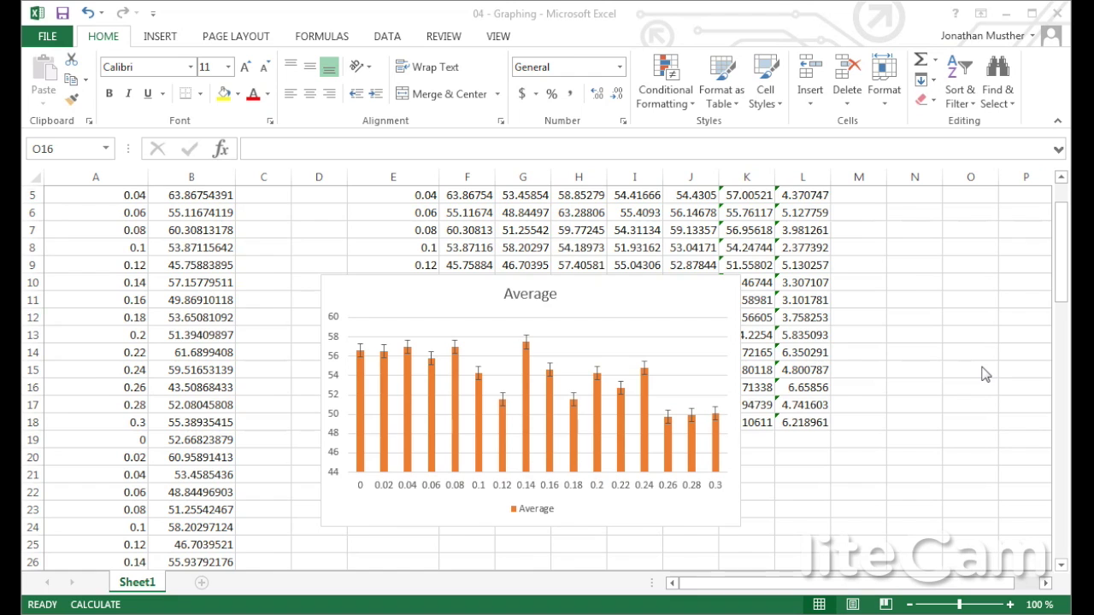
# Step: Select the error bars on the Average column chart
pyautogui.click(1061, 289)
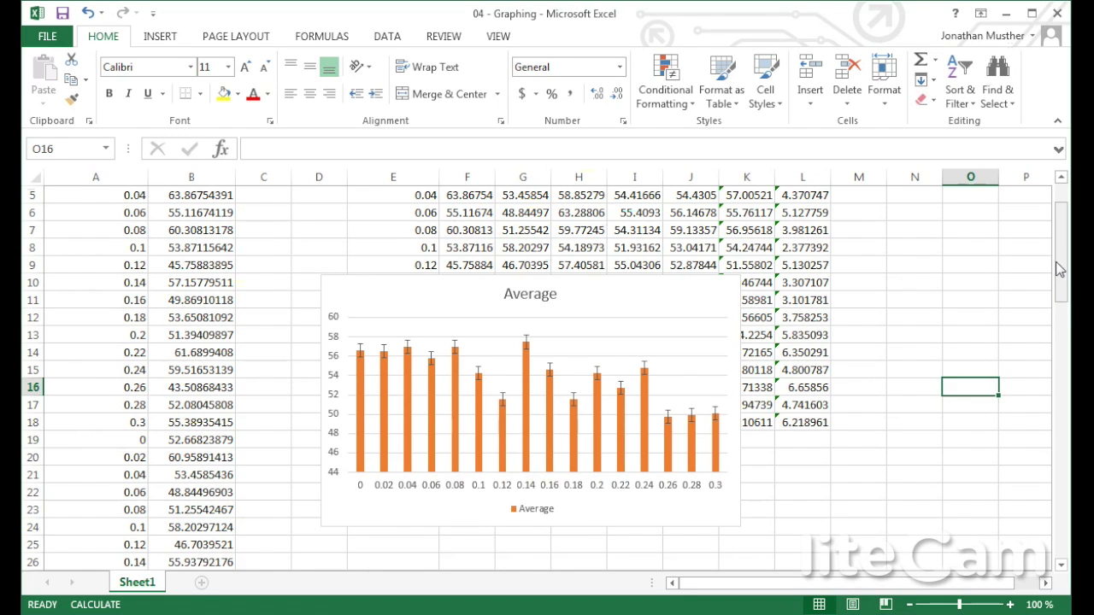
pyautogui.moveTo(1056, 246); pyautogui.dragTo(1060, 200)
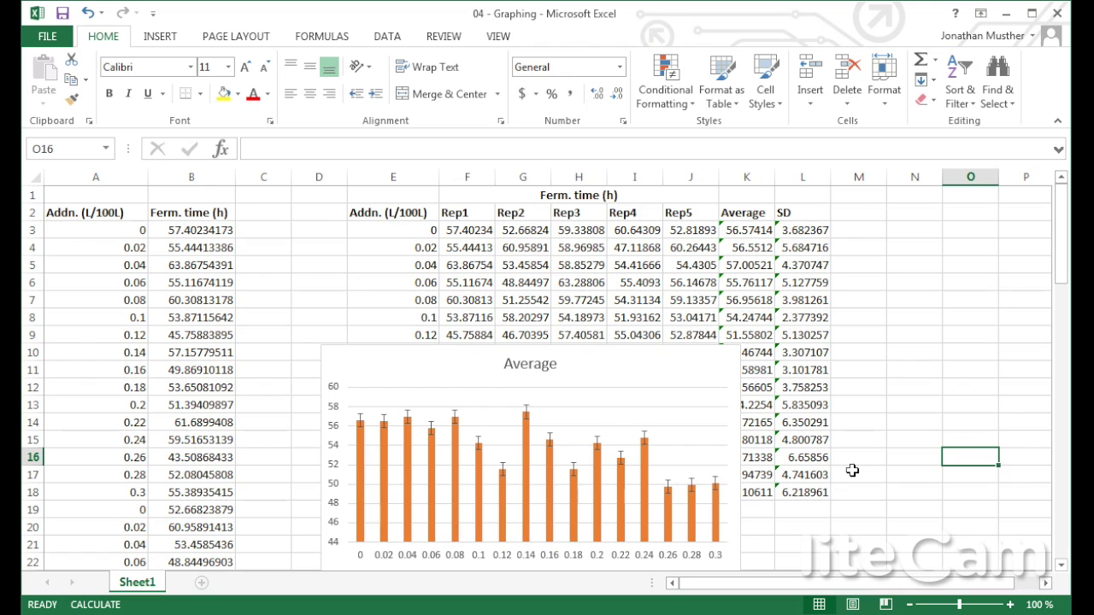
pyautogui.click(526, 406)
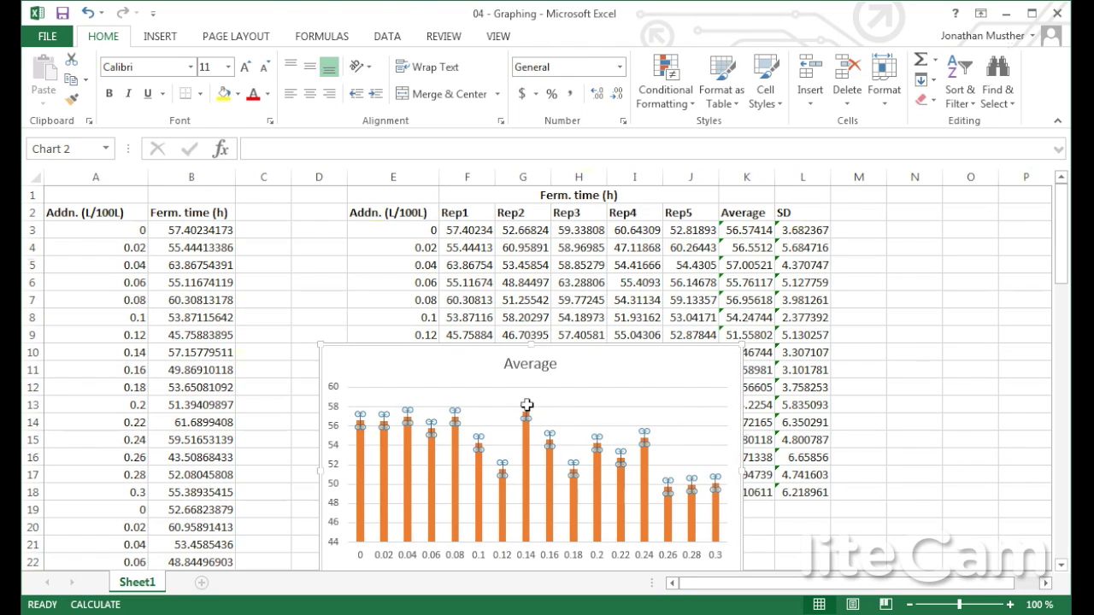
# Step: Switch the Average error bars to custom values, with the SD cells as the positive error
pyautogui.hotkey('ctrl', '1')
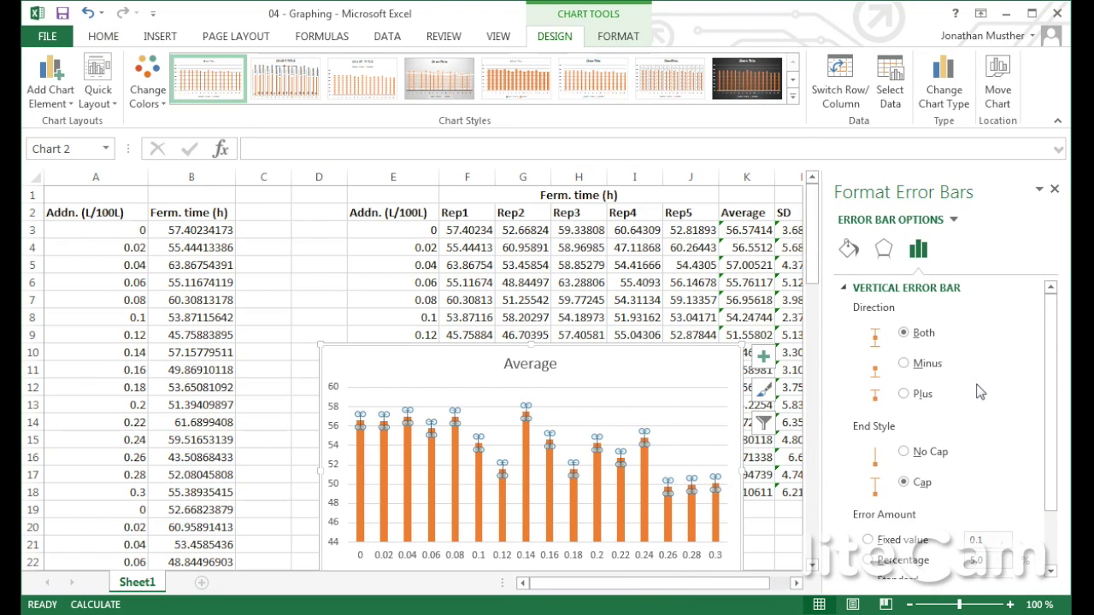
pyautogui.scroll(-2, 982, 402)
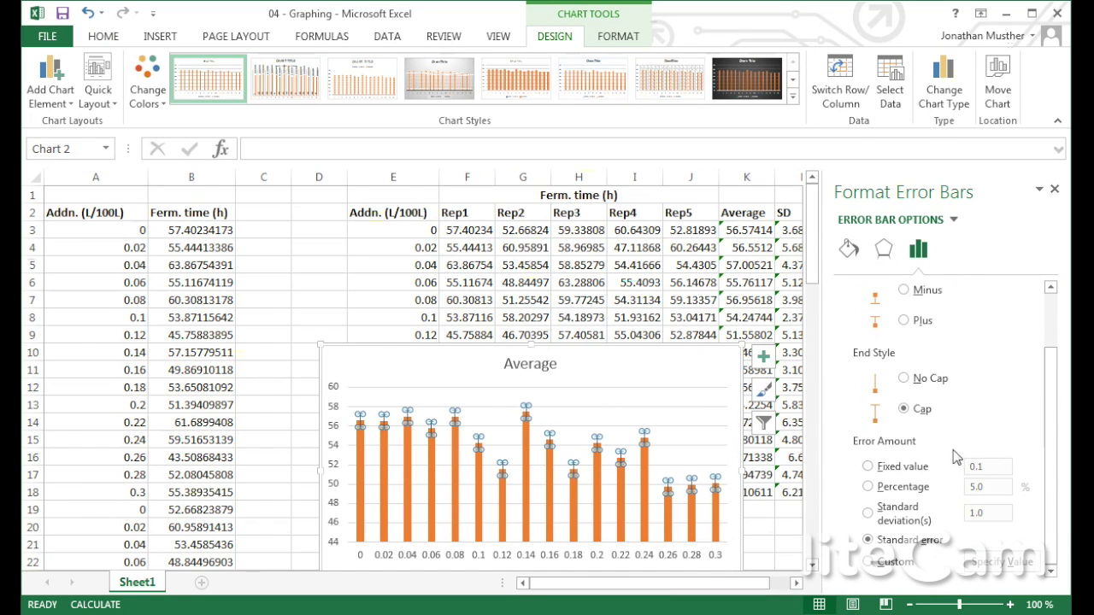
pyautogui.click(881, 562)
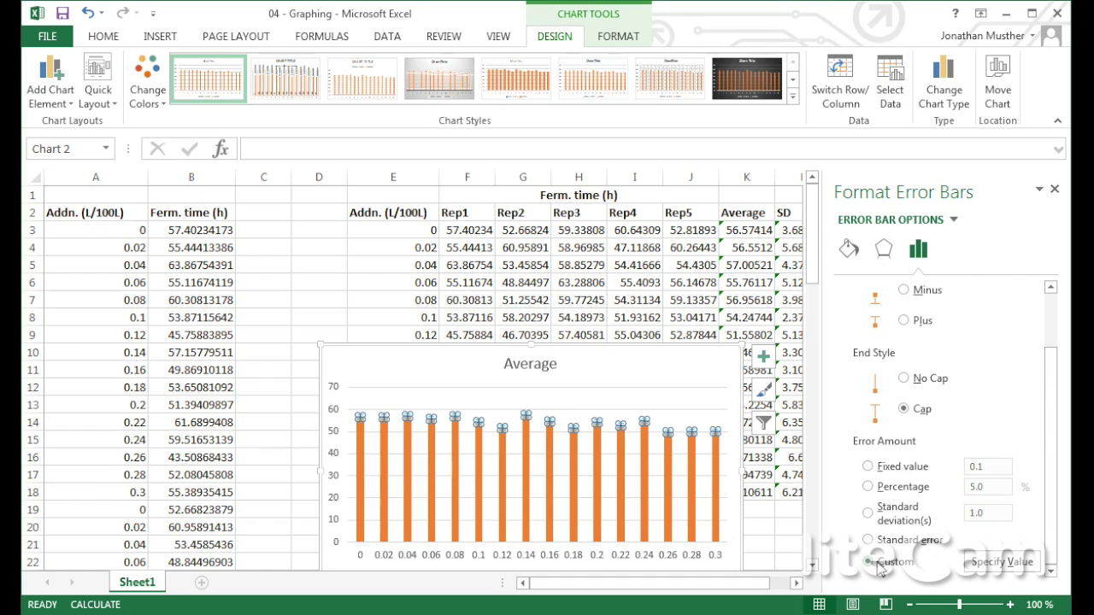
pyautogui.click(1014, 564)
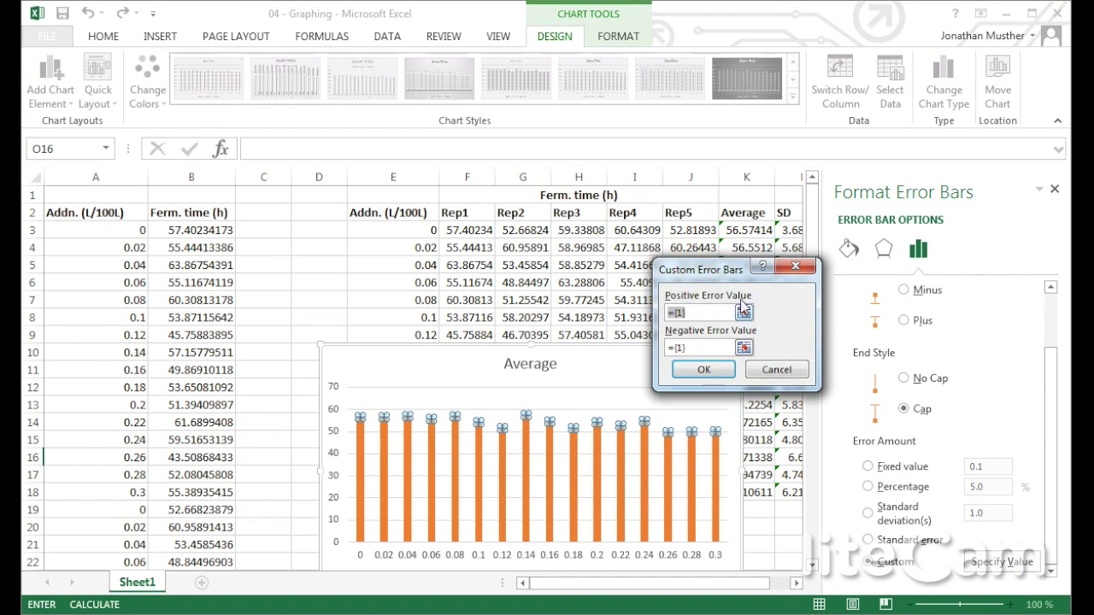
pyautogui.moveTo(697, 272); pyautogui.dragTo(426, 221)
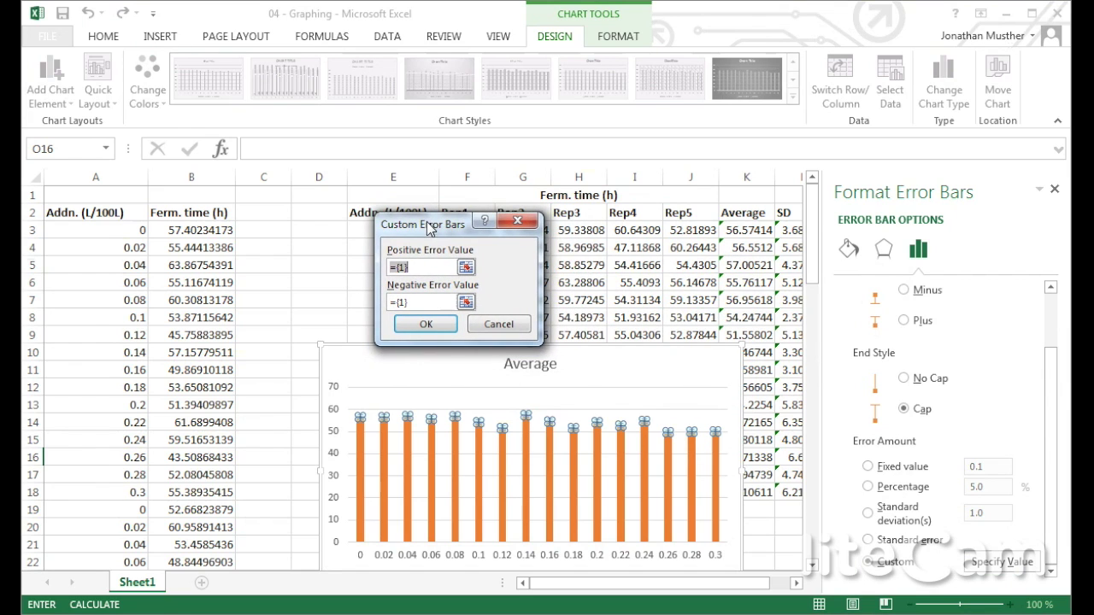
pyautogui.click(427, 266)
pyautogui.moveTo(423, 266); pyautogui.dragTo(391, 270)
pyautogui.press('Delete')
pyautogui.moveTo(796, 227); pyautogui.dragTo(794, 493)
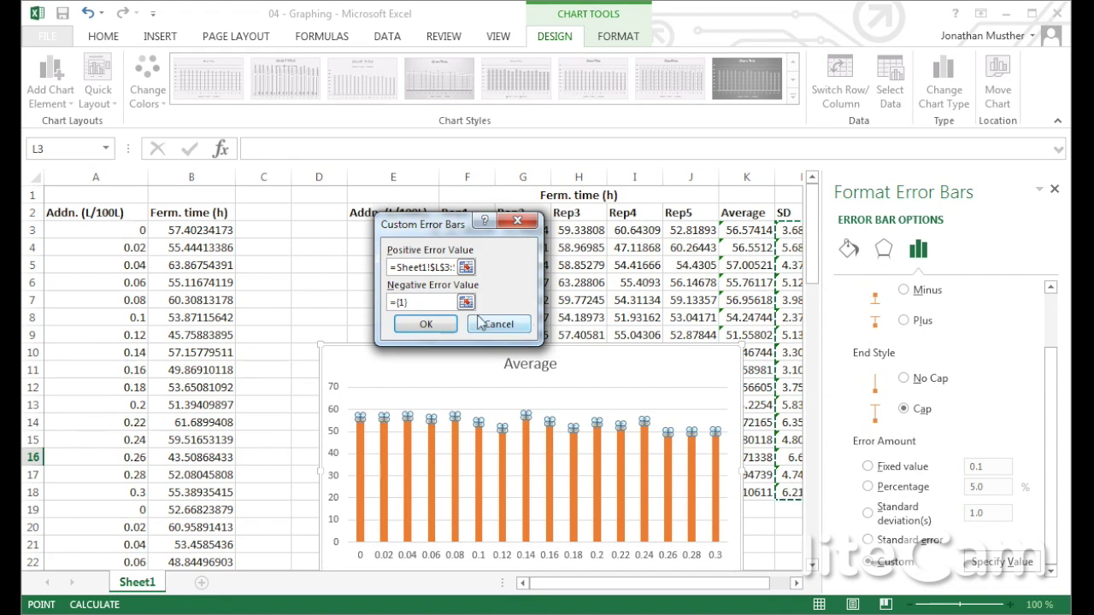
# Step: Replace the negative error placeholder with SD cells L3:L18 and confirm
pyautogui.moveTo(431, 300); pyautogui.dragTo(401, 306)
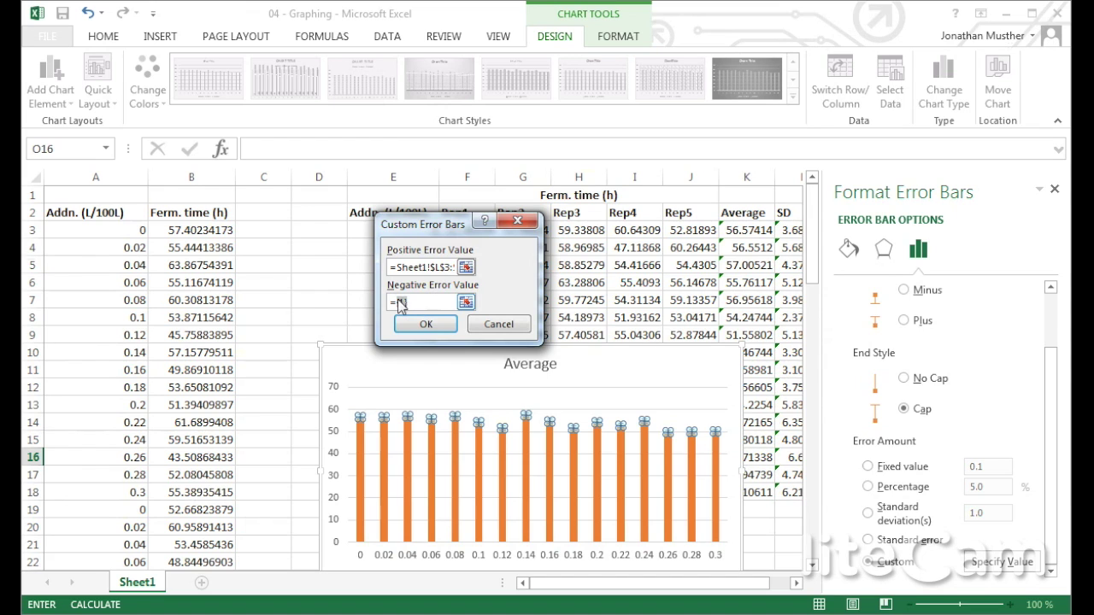
pyautogui.press('BackSpace')
pyautogui.moveTo(787, 229); pyautogui.dragTo(796, 492)
pyautogui.click(426, 324)
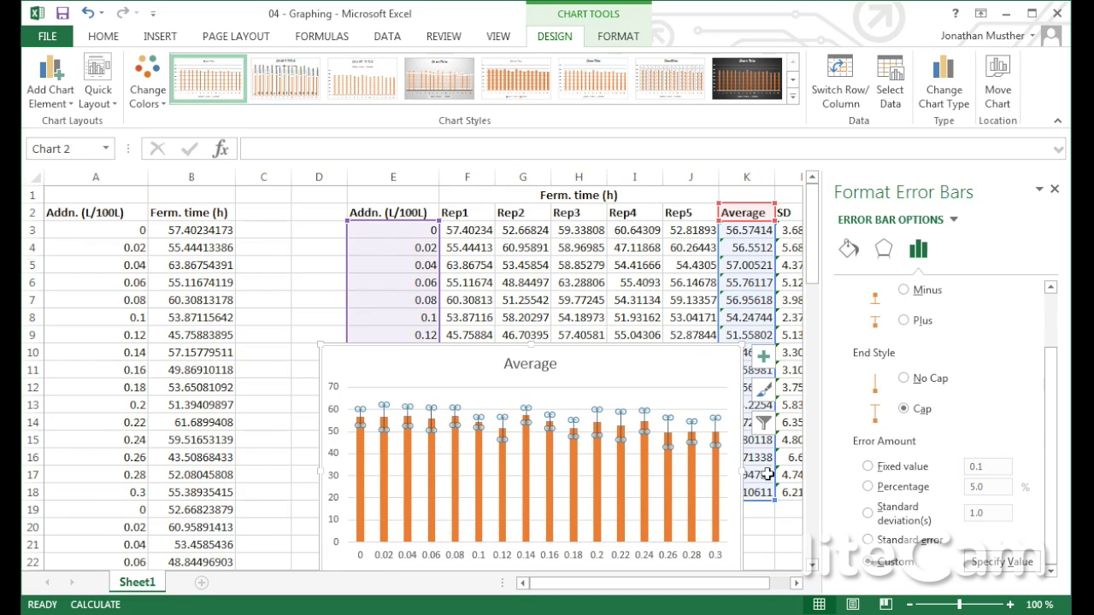
pyautogui.click(686, 381)
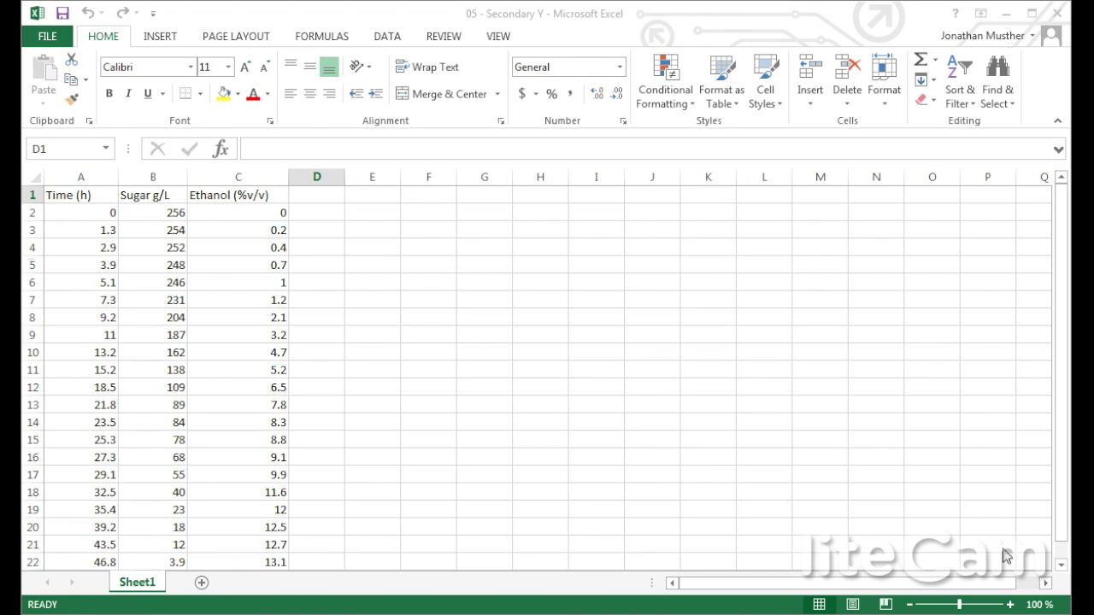
# Step: Insert a plain scatter chart from the Time (h), Sugar g/L and Ethanol (%v/v) data A1:C23
pyautogui.moveTo(79, 195); pyautogui.dragTo(214, 528)
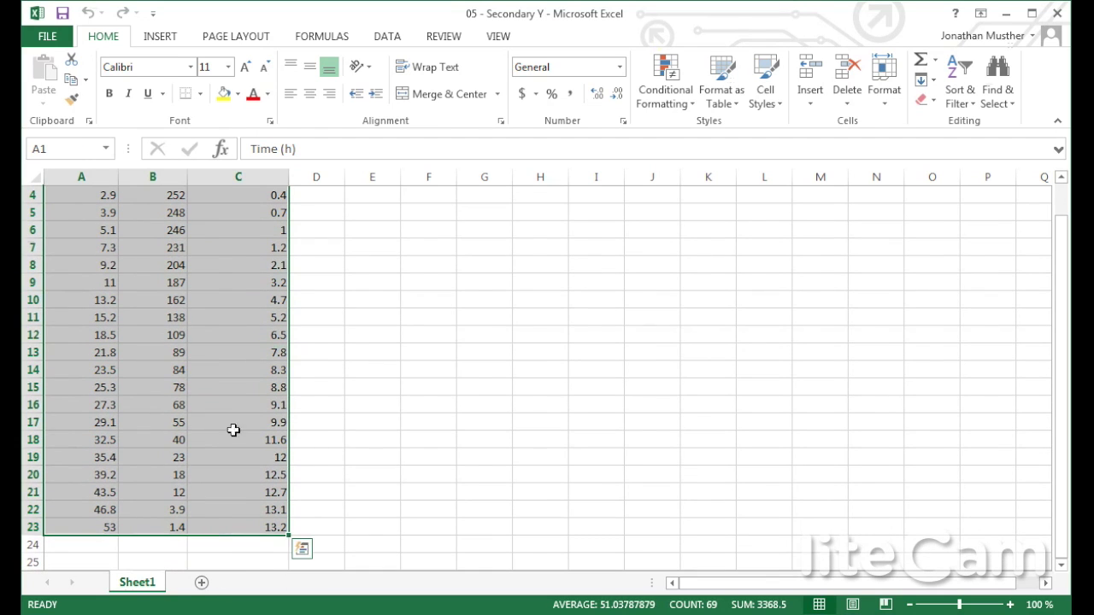
pyautogui.click(159, 36)
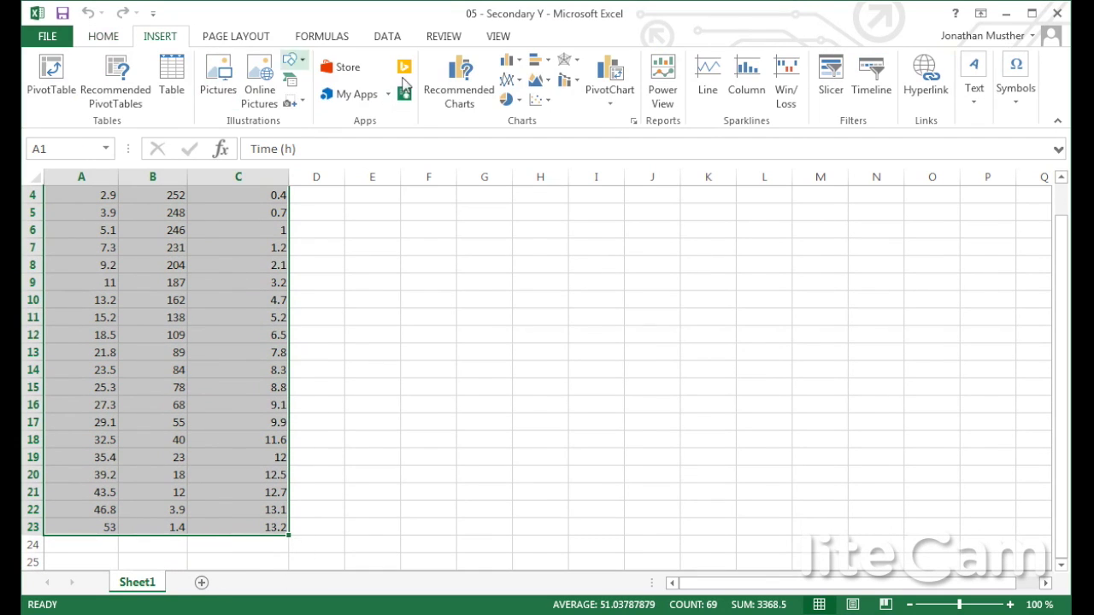
pyautogui.click(536, 99)
pyautogui.click(552, 154)
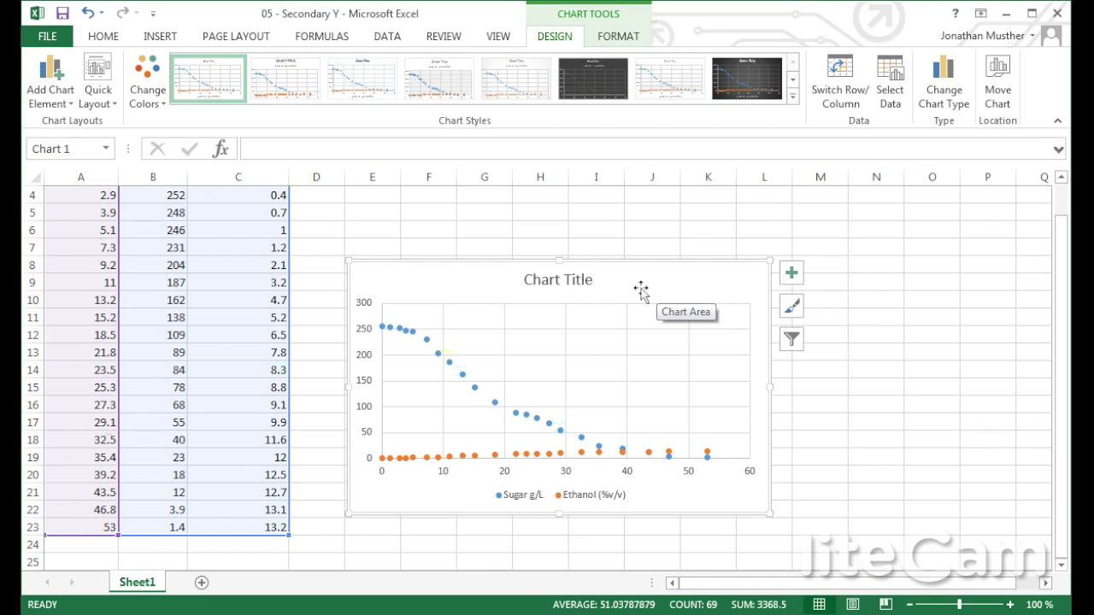
pyautogui.doubleClick(536, 459)
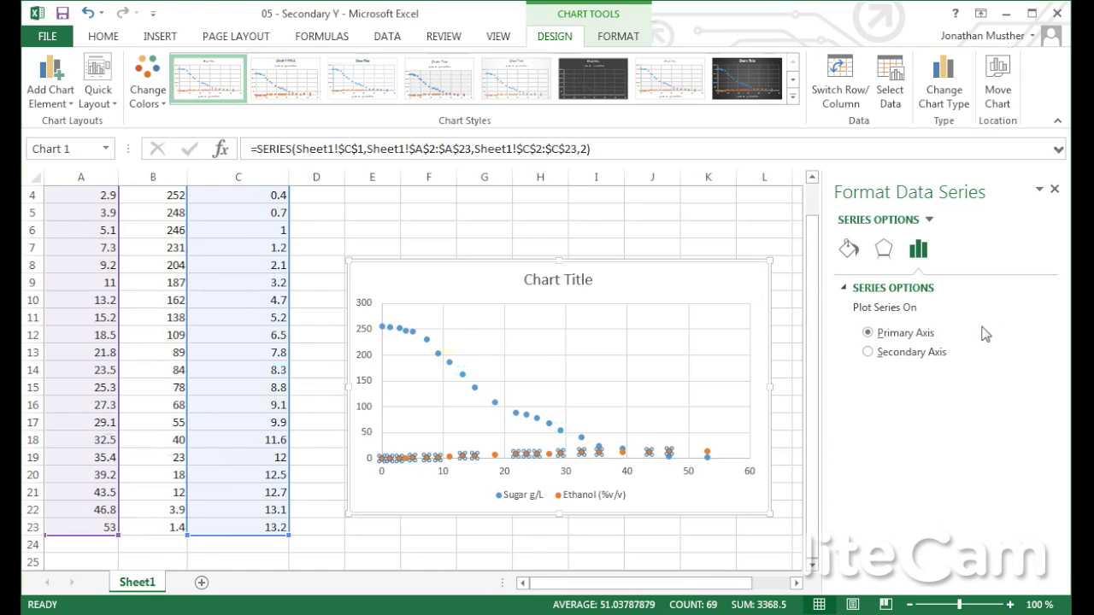
# Step: Move the Ethanol (%v/v) series onto a secondary vertical axis and close the formatting pane
pyautogui.click(870, 352)
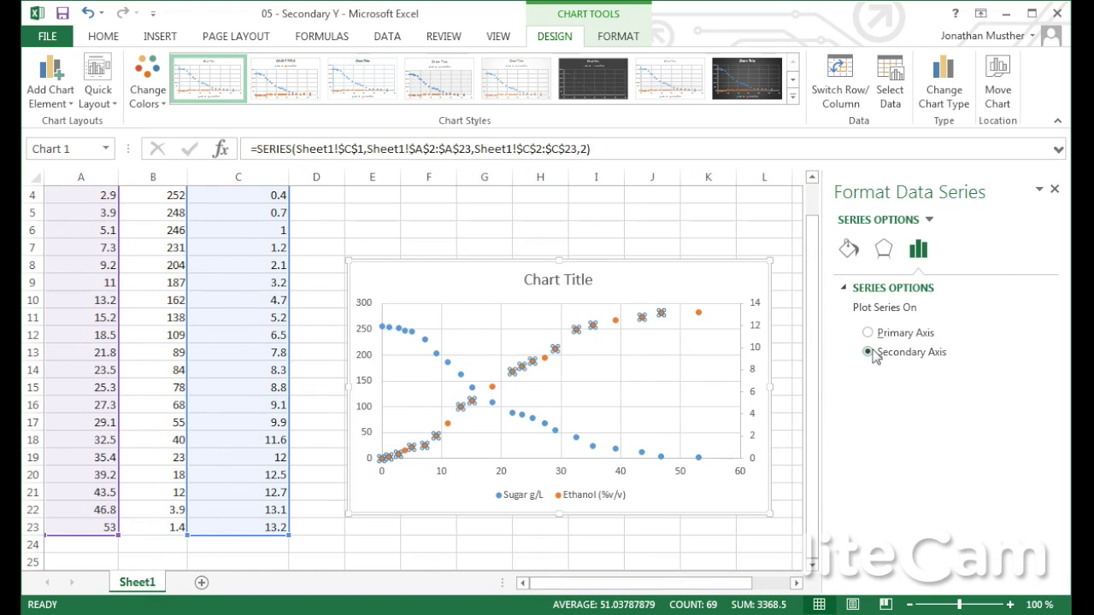
pyautogui.click(769, 437)
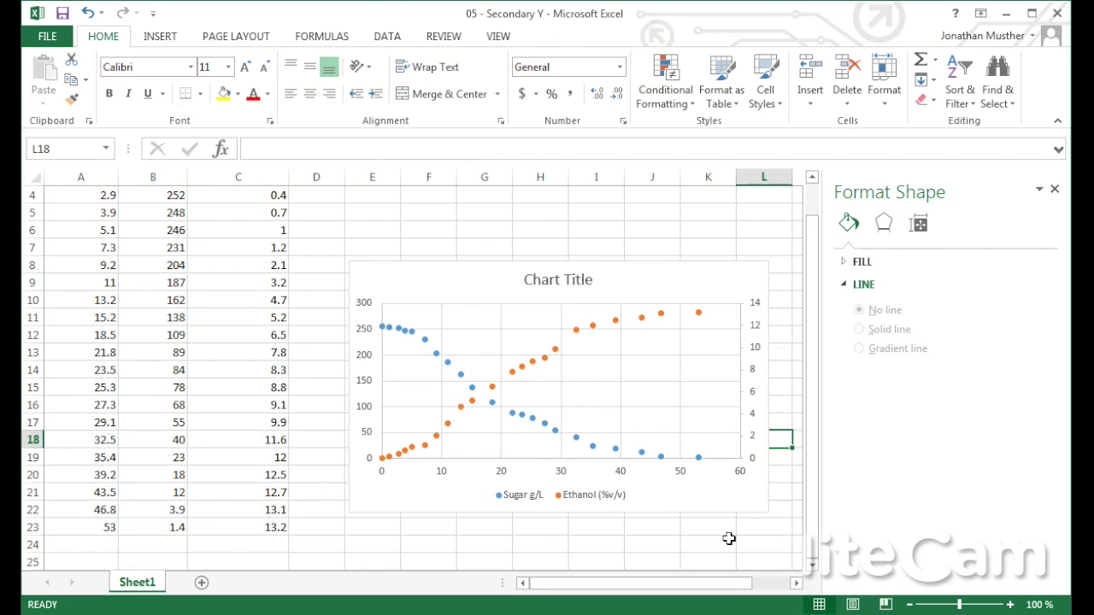
pyautogui.click(1055, 189)
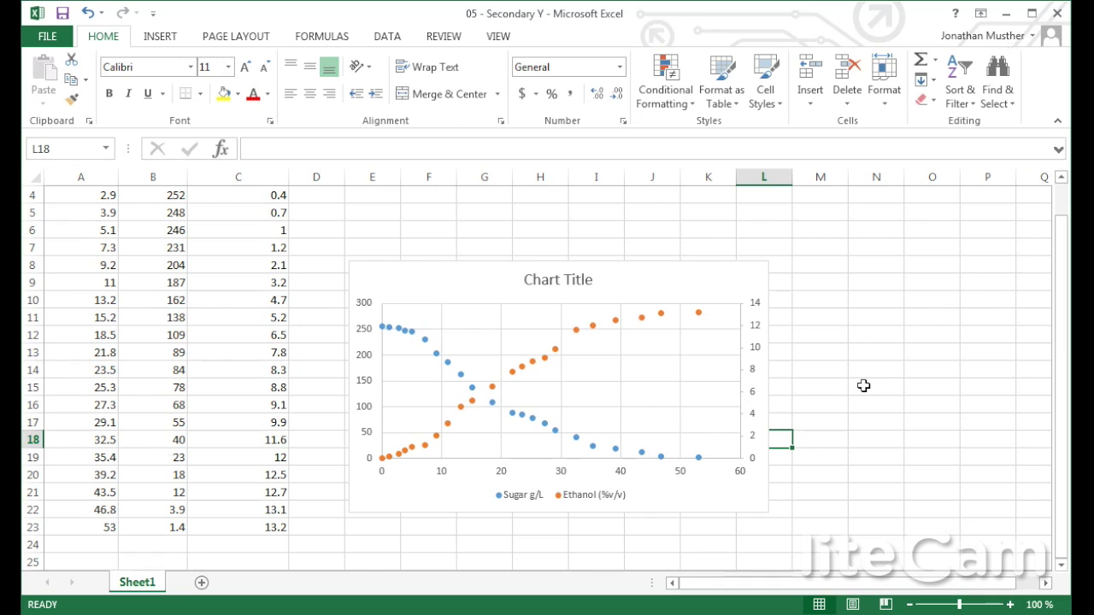
pyautogui.click(758, 354)
# Step: Give the secondary vertical axis a solid red line colour under Fill & Line
pyautogui.doubleClick(758, 354)
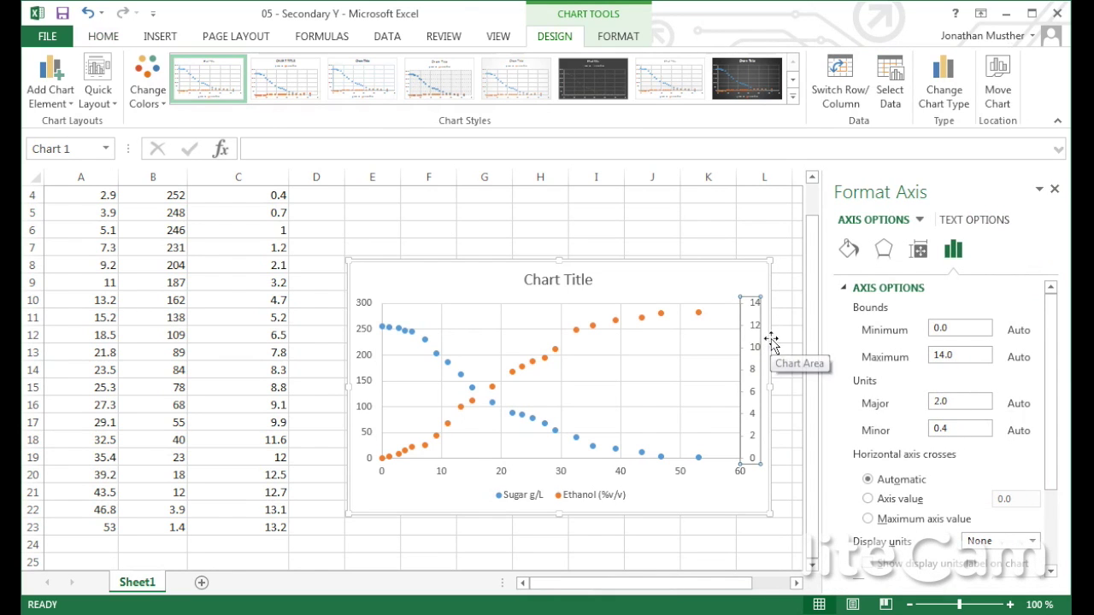
pyautogui.click(848, 253)
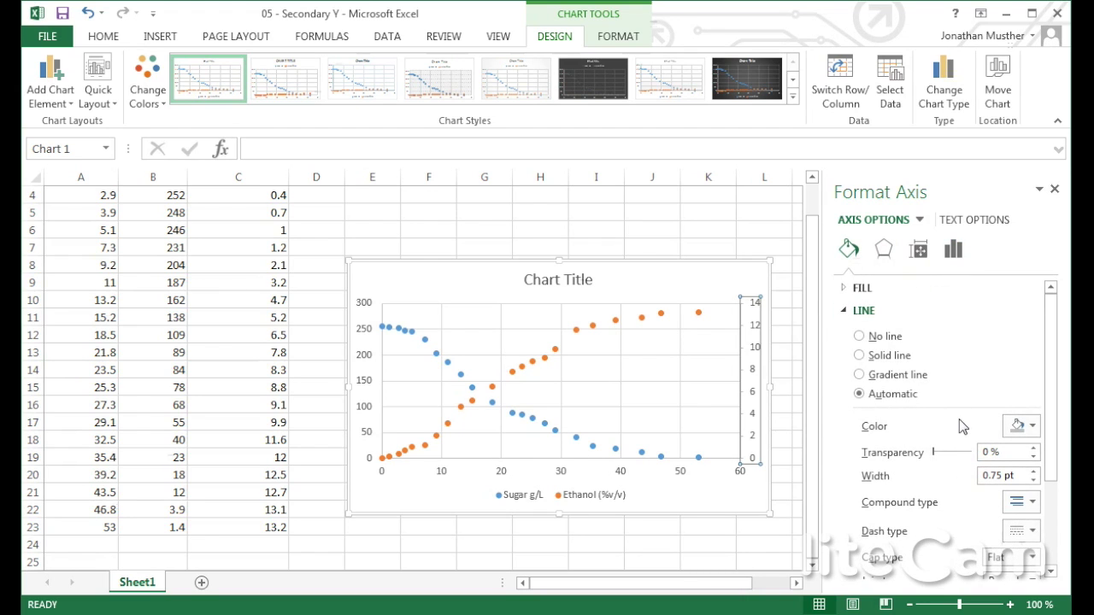
pyautogui.click(1031, 428)
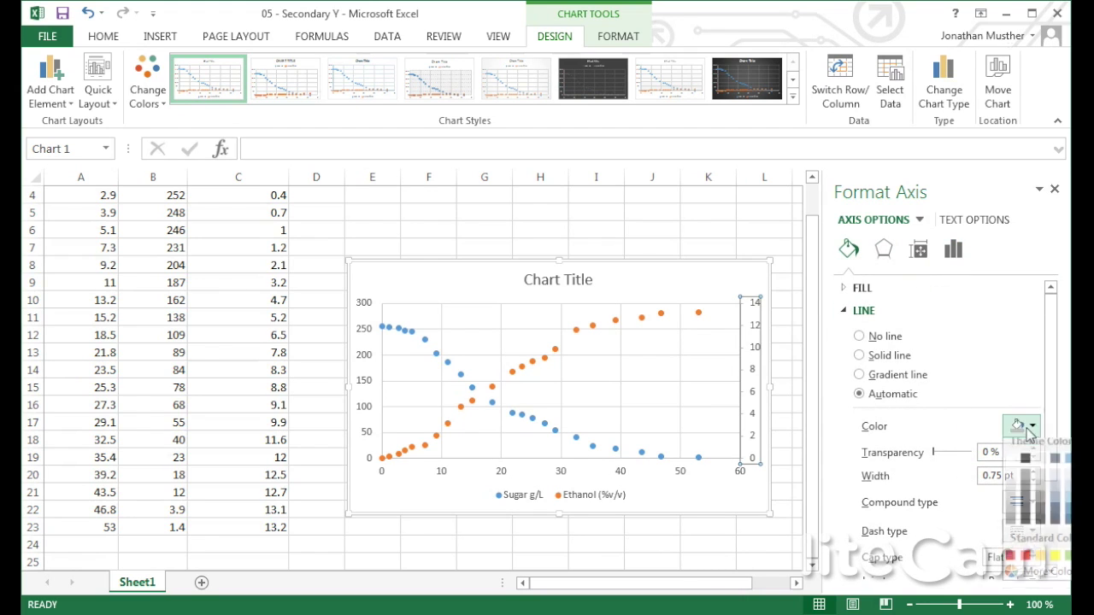
pyautogui.click(1027, 562)
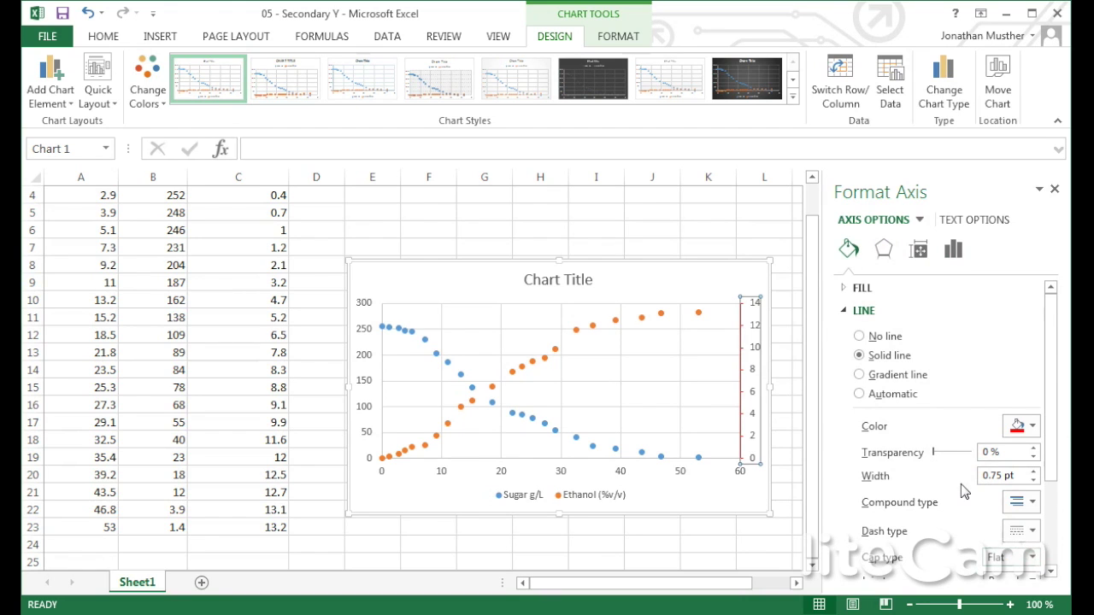
pyautogui.scroll(-1, 932, 428)
pyautogui.scroll(-2, 932, 445)
pyautogui.scroll(3, 938, 469)
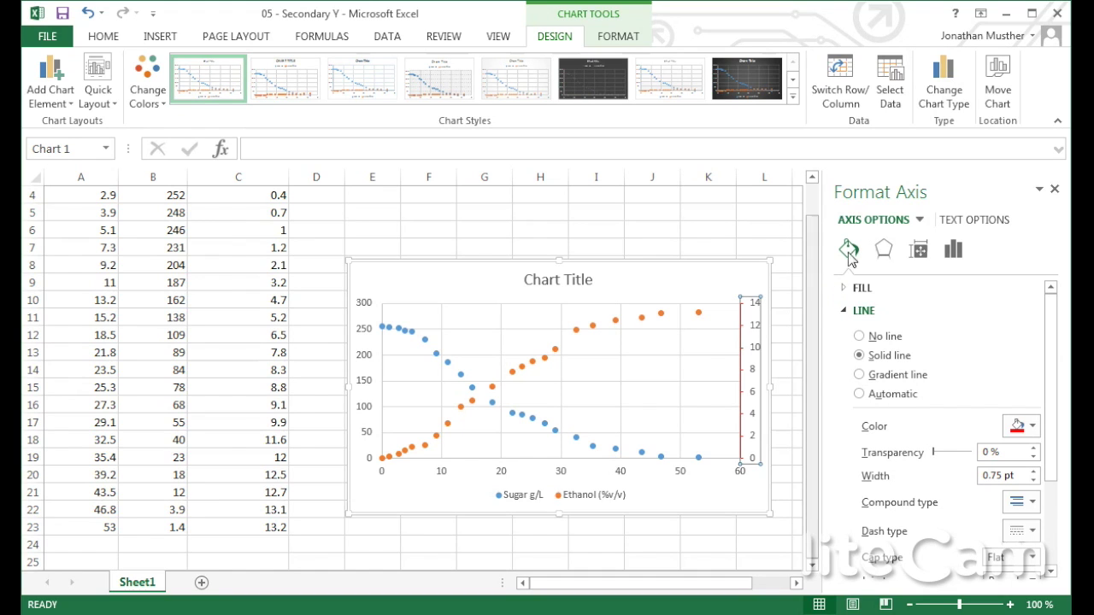
pyautogui.moveTo(1055, 191); pyautogui.dragTo(1055, 286)
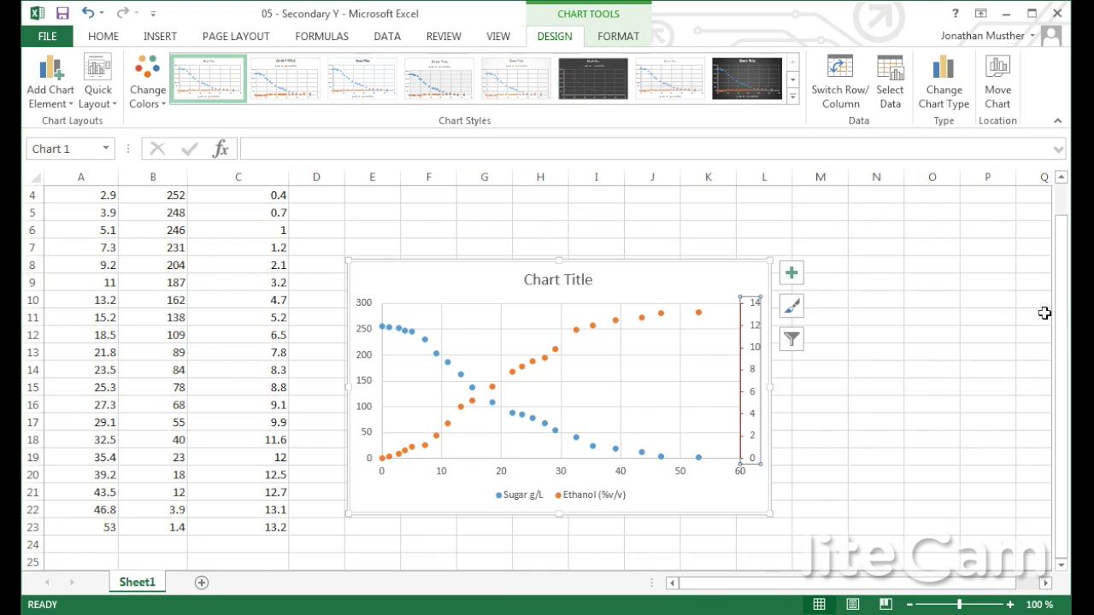
pyautogui.click(870, 355)
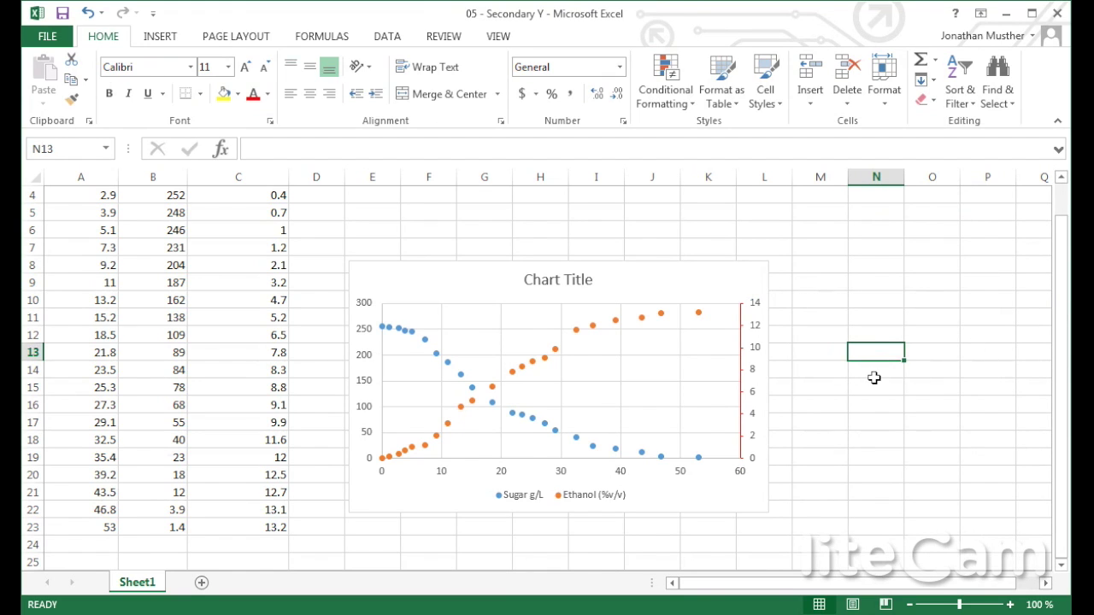
# Step: Delete the scatter chart and return to the top of the data columns
pyautogui.click(732, 274)
pyautogui.press('Delete')
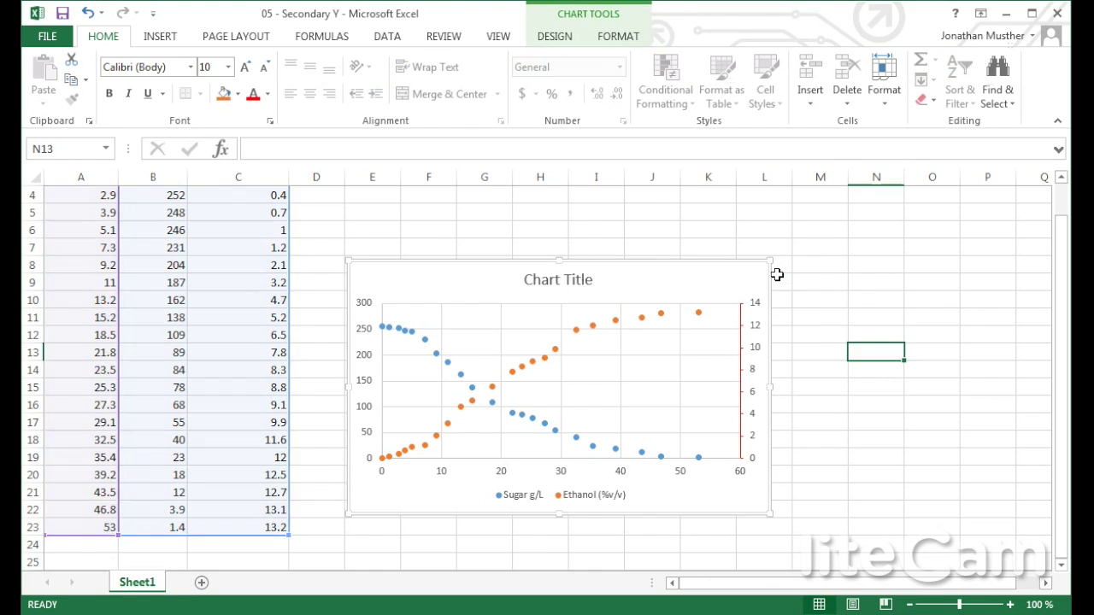
pyautogui.click(693, 353)
pyautogui.scroll(1, 584, 395)
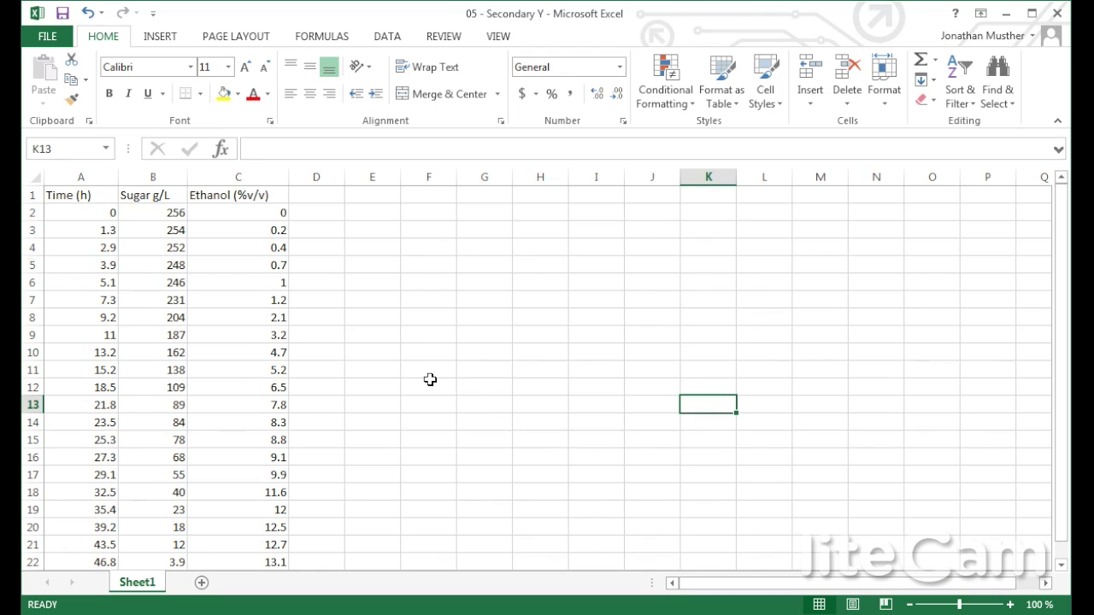
pyautogui.click(108, 176)
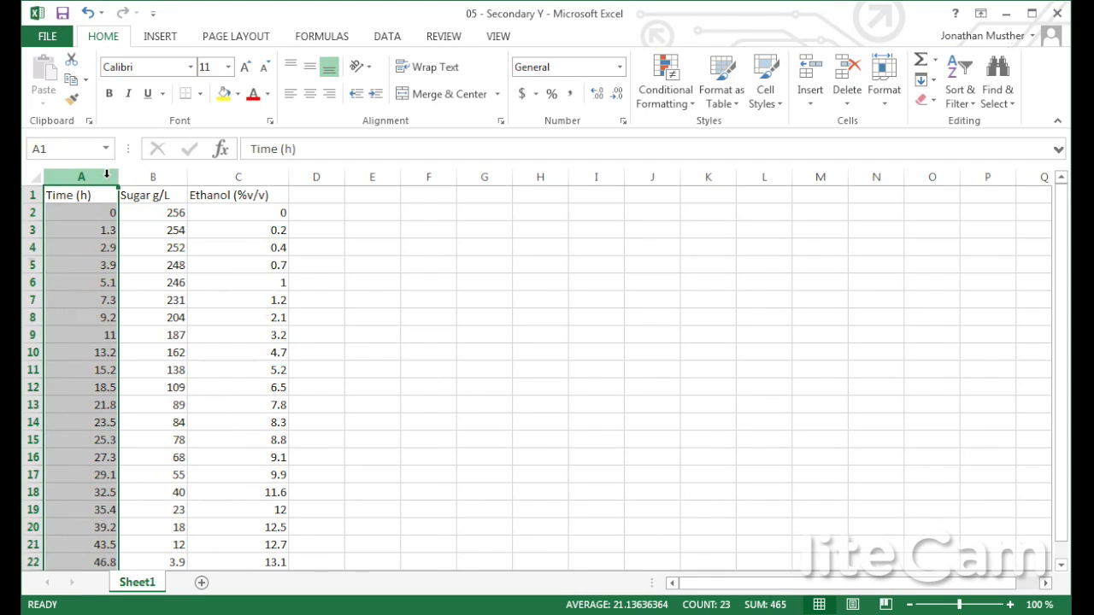
# Step: Copy the Time column into column D, then select Sugar, Ethanol and Time data B1:D23
pyautogui.hotkey('ctrl', 'c')
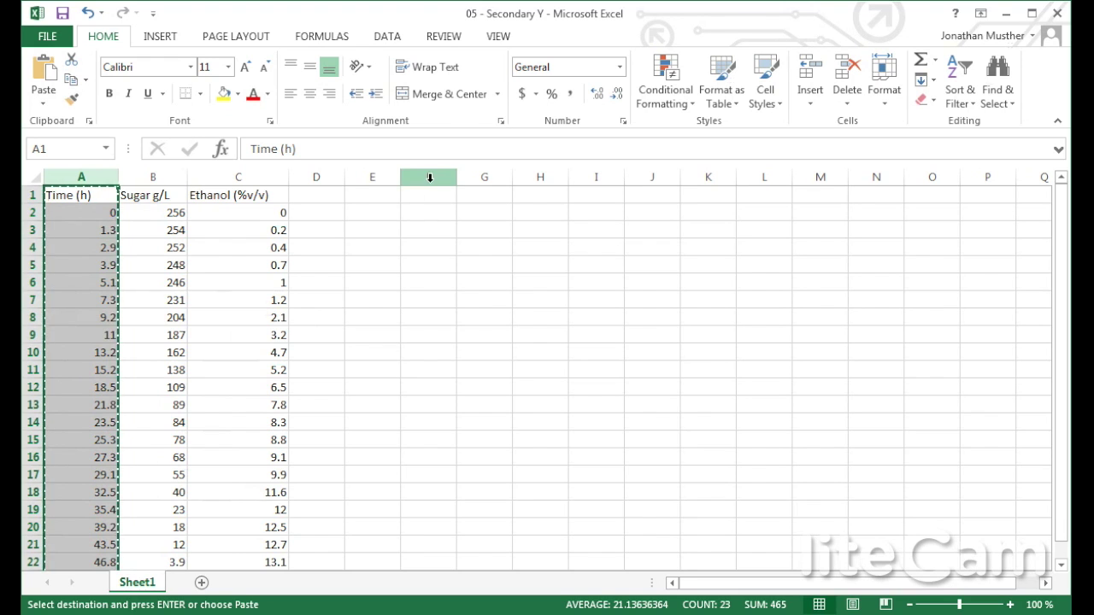
pyautogui.click(317, 177)
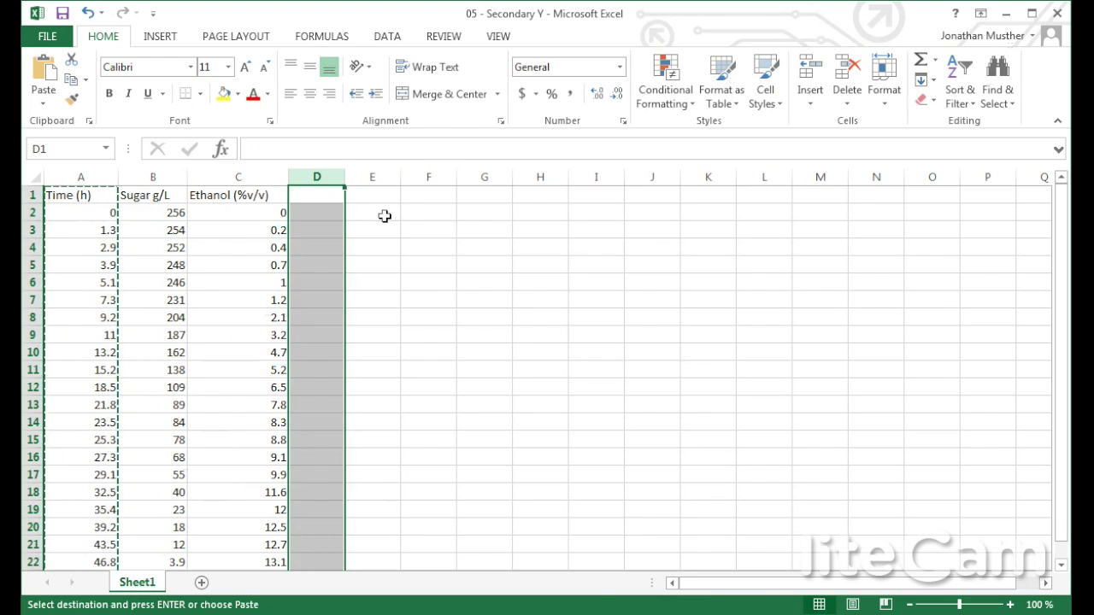
pyautogui.press('Return')
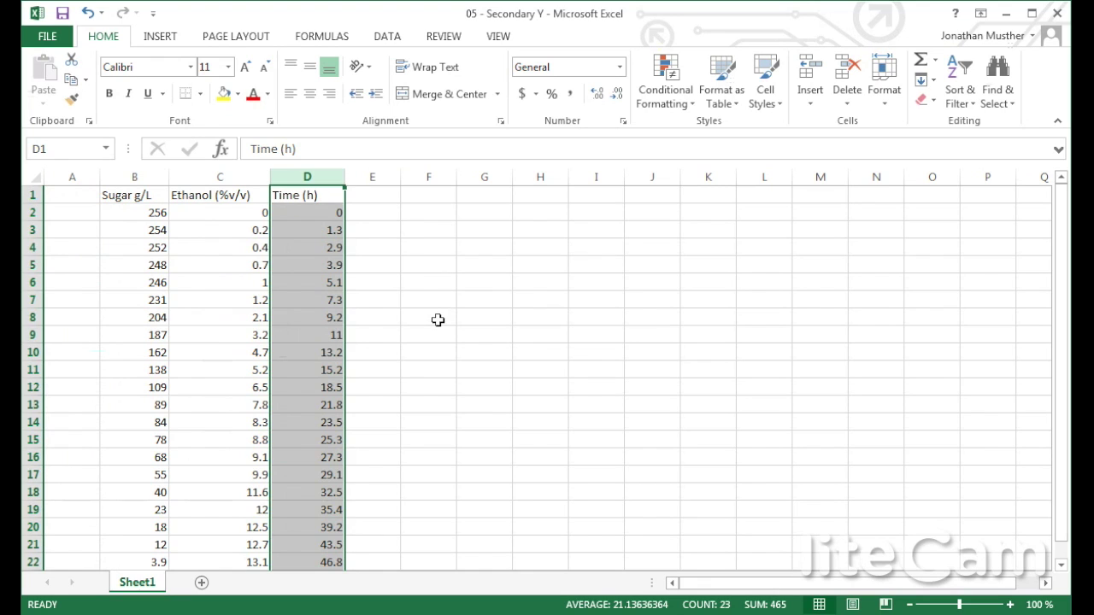
pyautogui.click(438, 319)
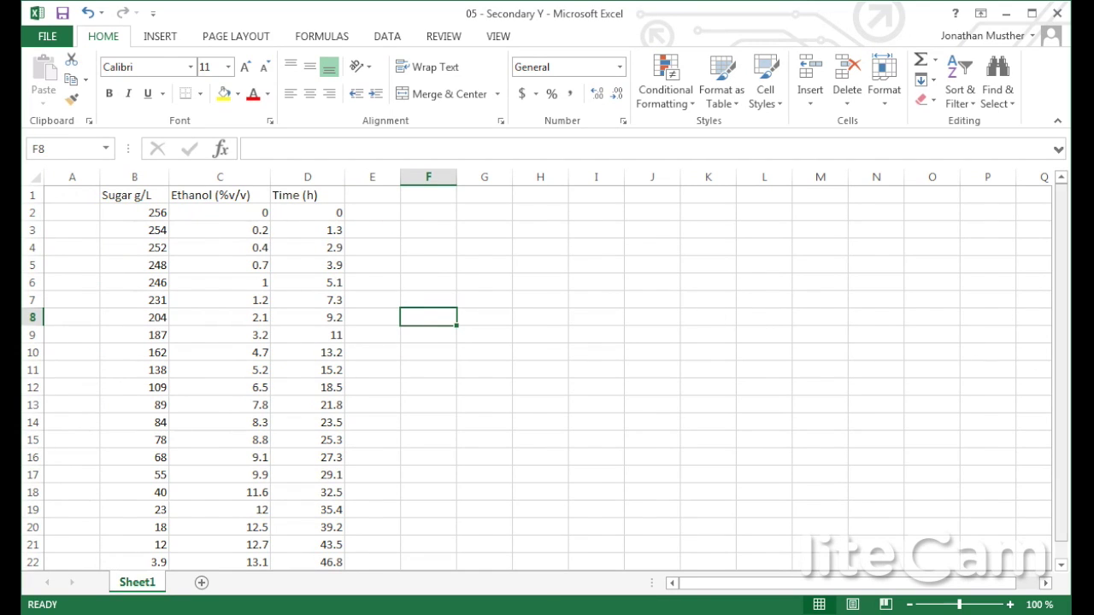
pyautogui.click(540, 317)
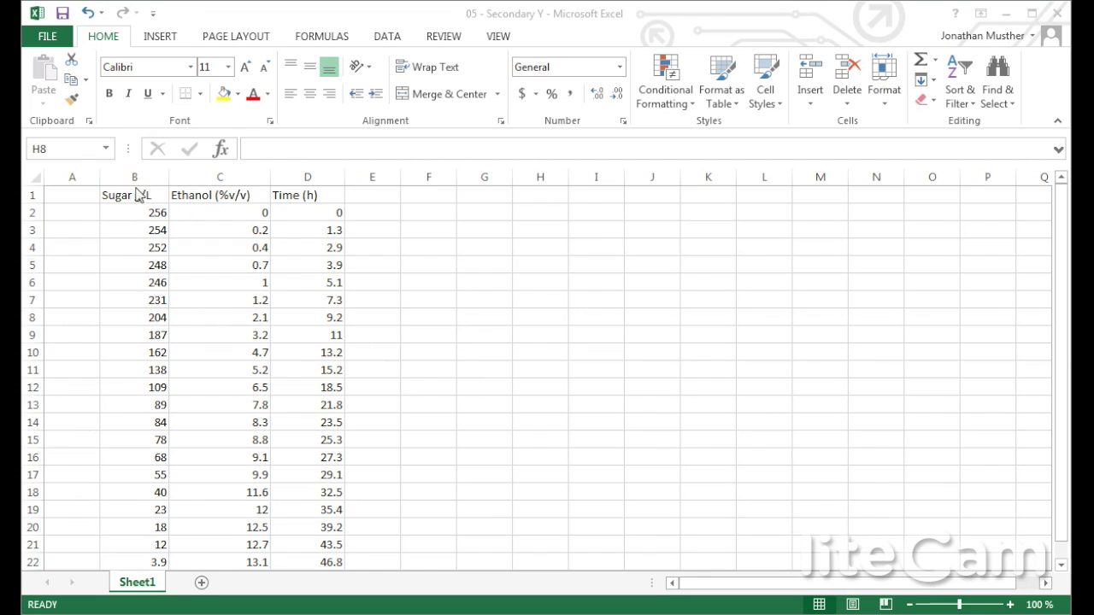
pyautogui.moveTo(142, 196); pyautogui.dragTo(317, 542)
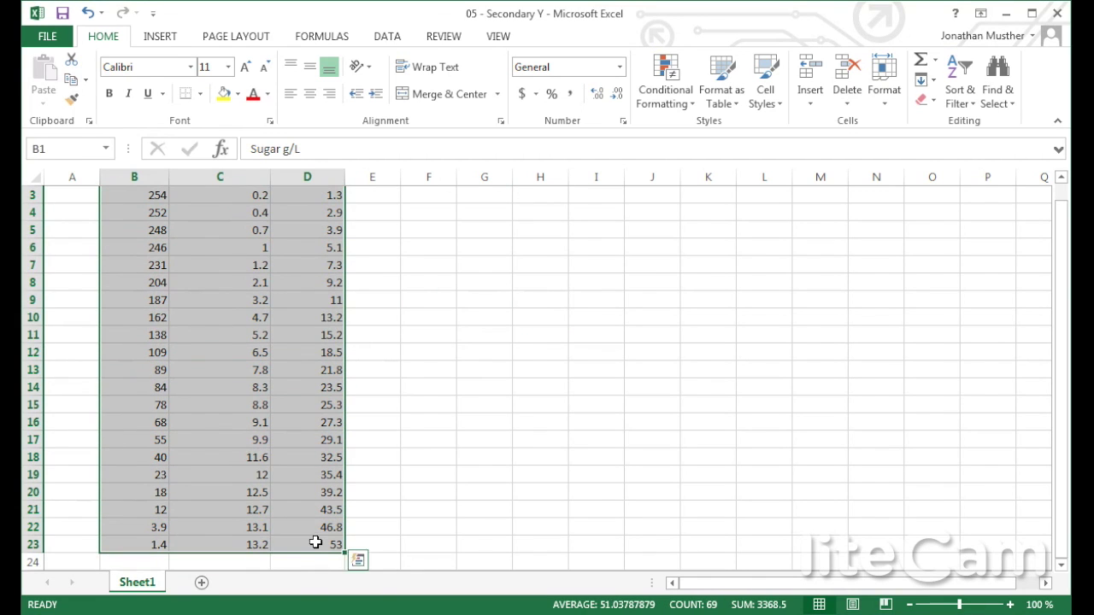
# Step: Insert a plain scatter chart from the selected B1:D23 data
pyautogui.click(167, 37)
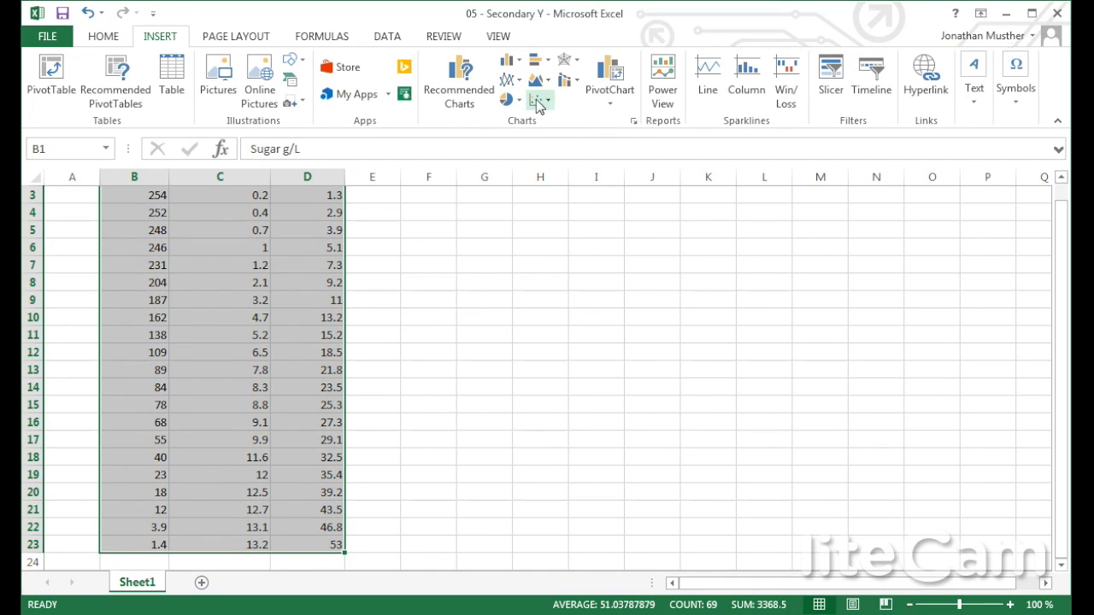
pyautogui.click(539, 101)
pyautogui.click(551, 155)
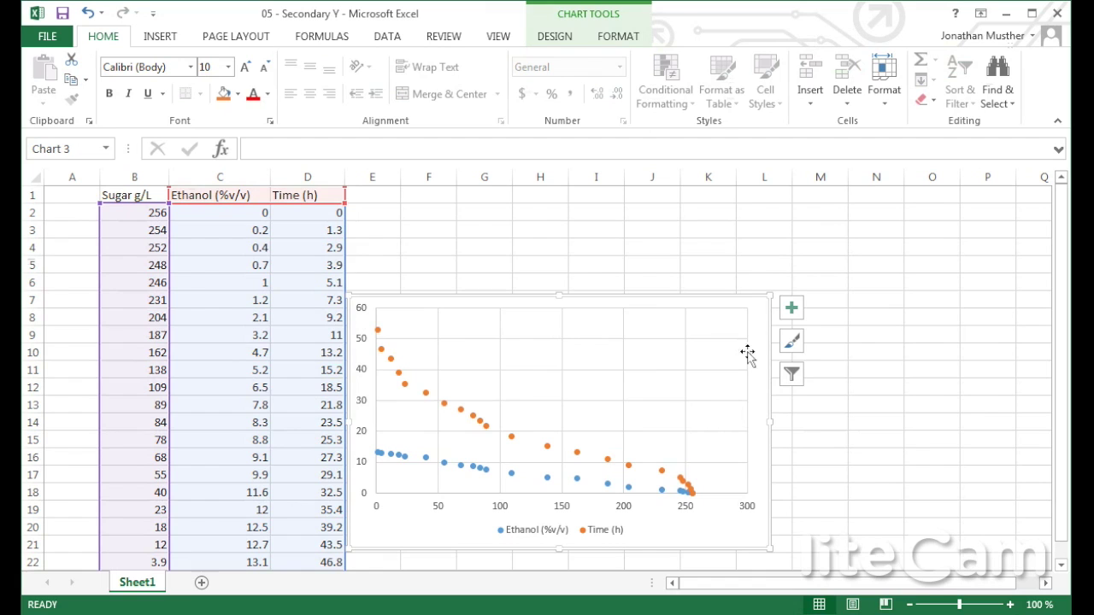
pyautogui.rightClick(759, 345)
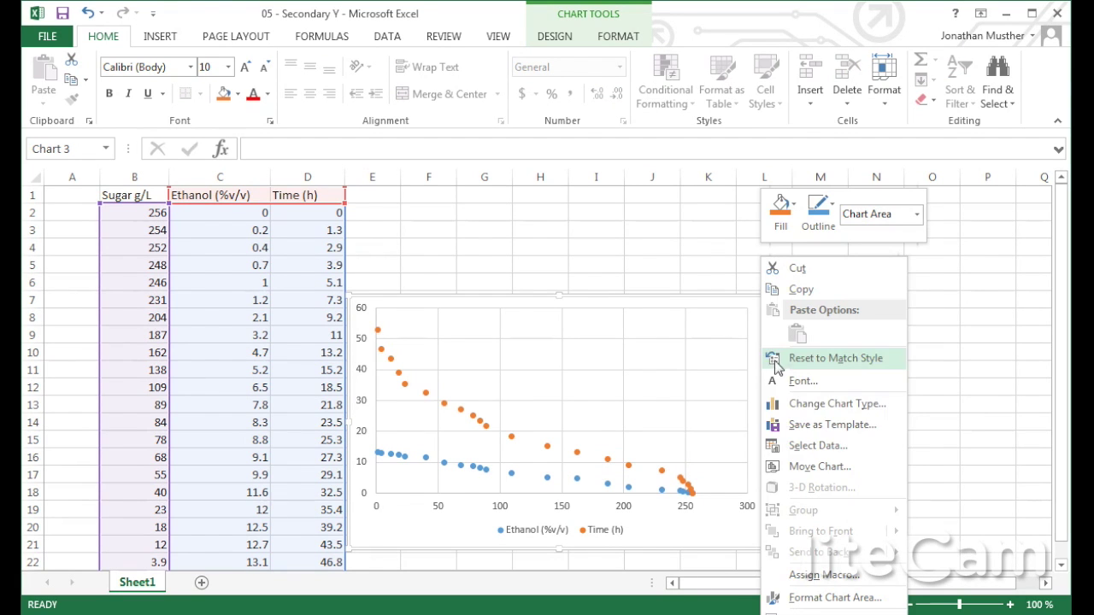
# Step: In Select Data Source, remove the Ethanol (%v/v) series and the remaining old series
pyautogui.click(818, 446)
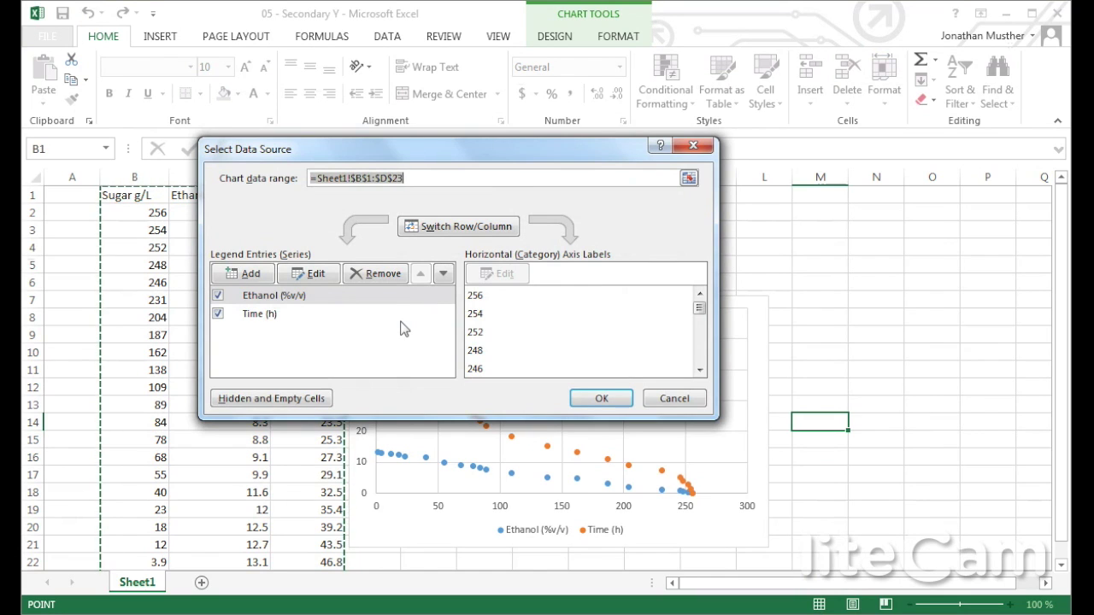
pyautogui.click(377, 297)
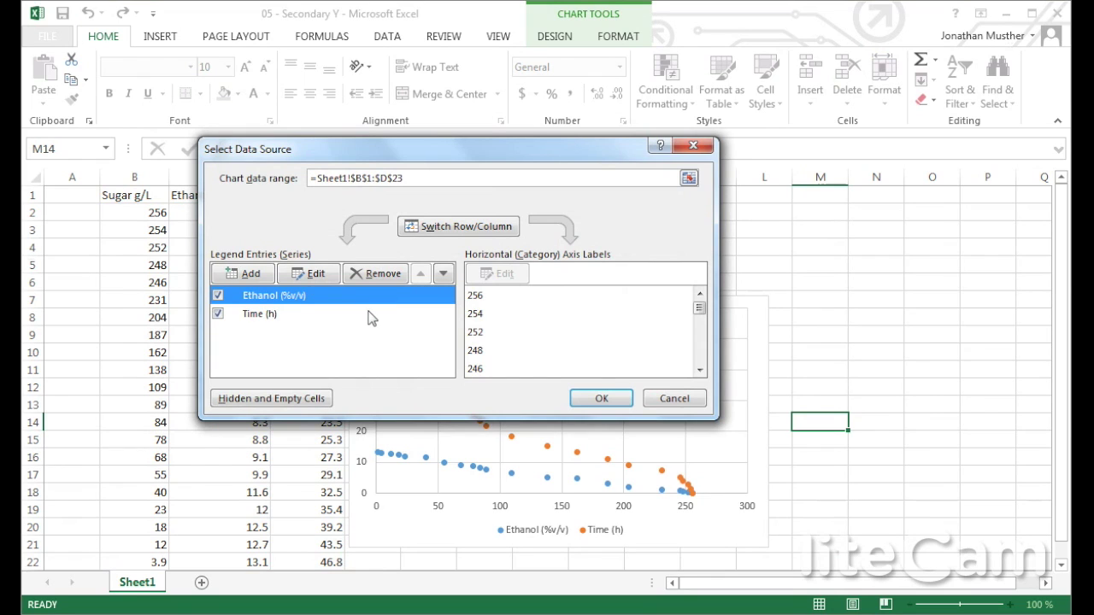
pyautogui.click(369, 316)
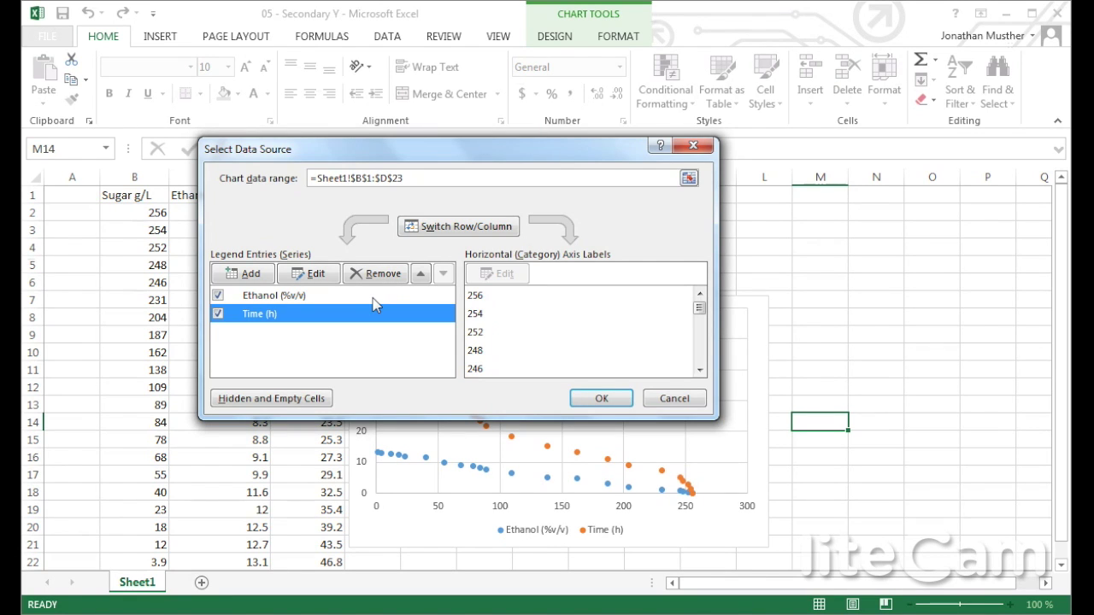
pyautogui.click(374, 297)
pyautogui.click(379, 275)
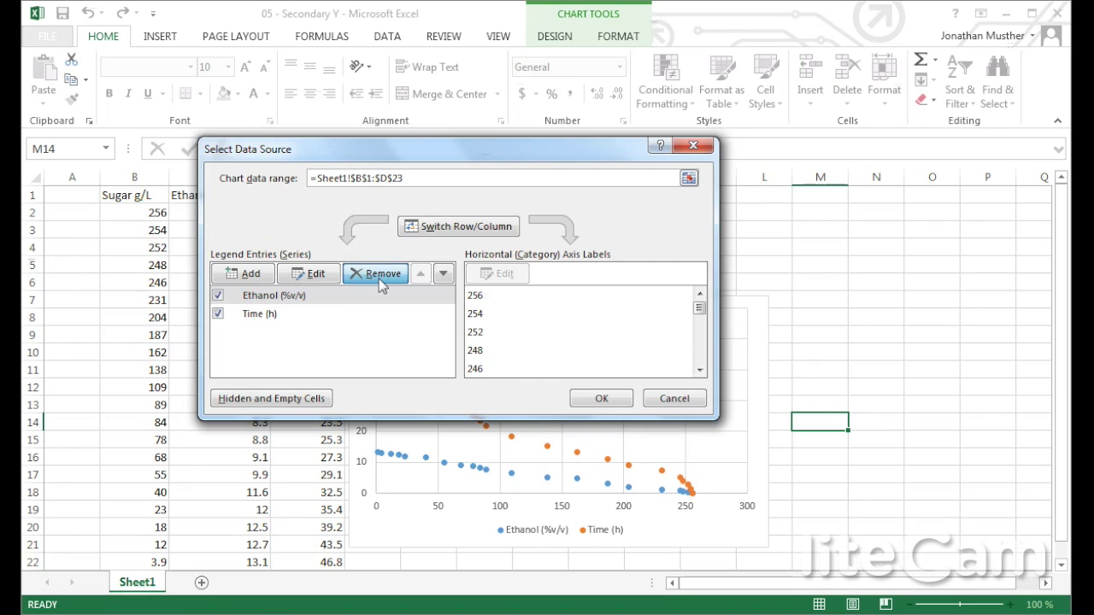
pyautogui.click(378, 275)
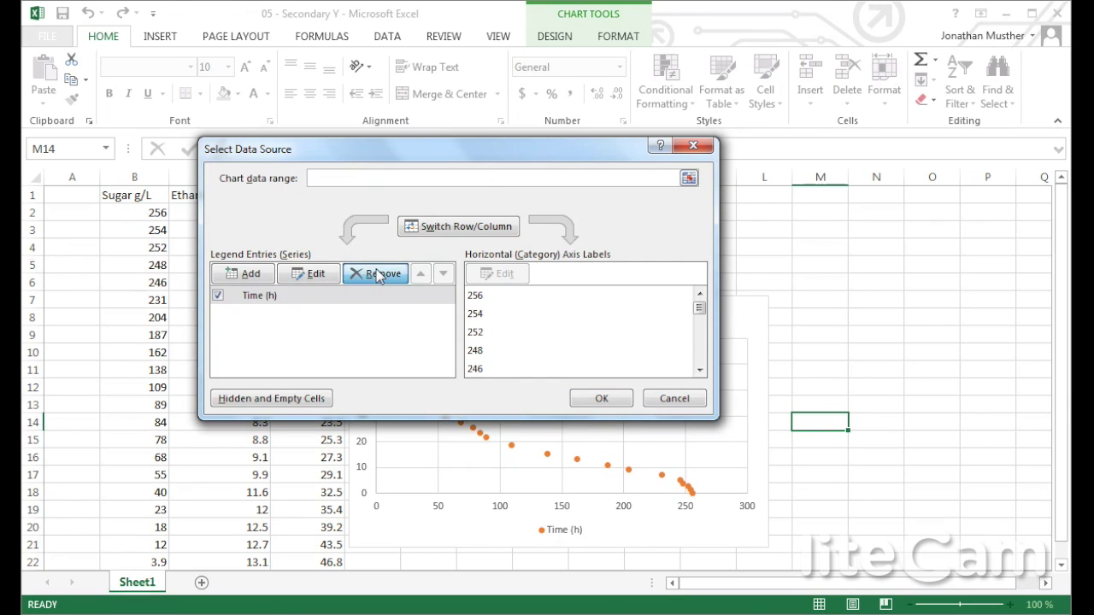
# Step: Add a series named Sugar with X values D2:D23 and Y values B2:B23
pyautogui.click(252, 276)
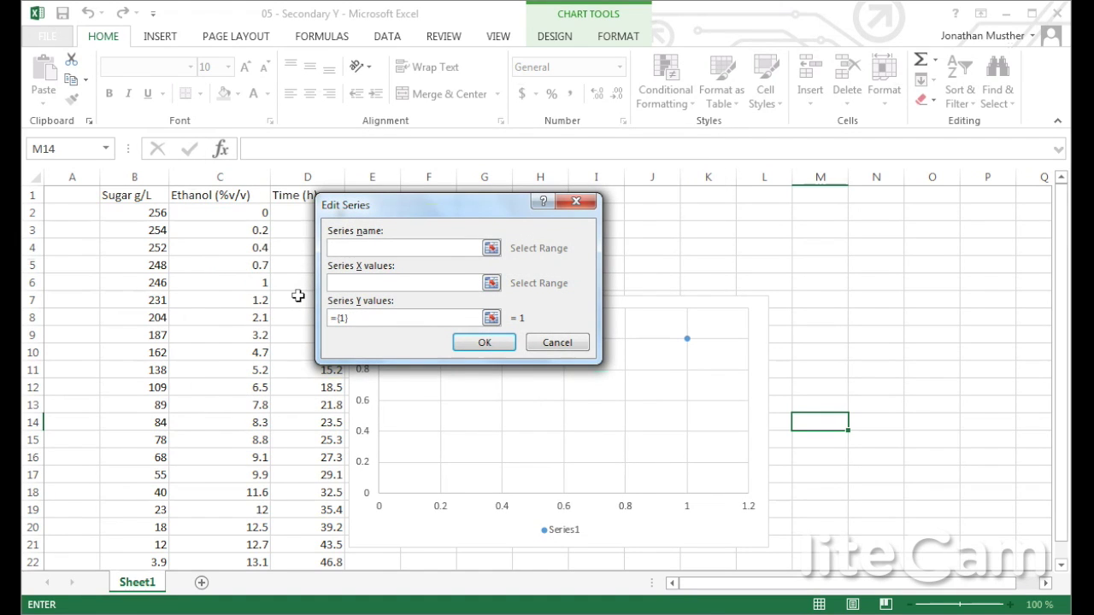
pyautogui.write('Sugar')
pyautogui.click(352, 281)
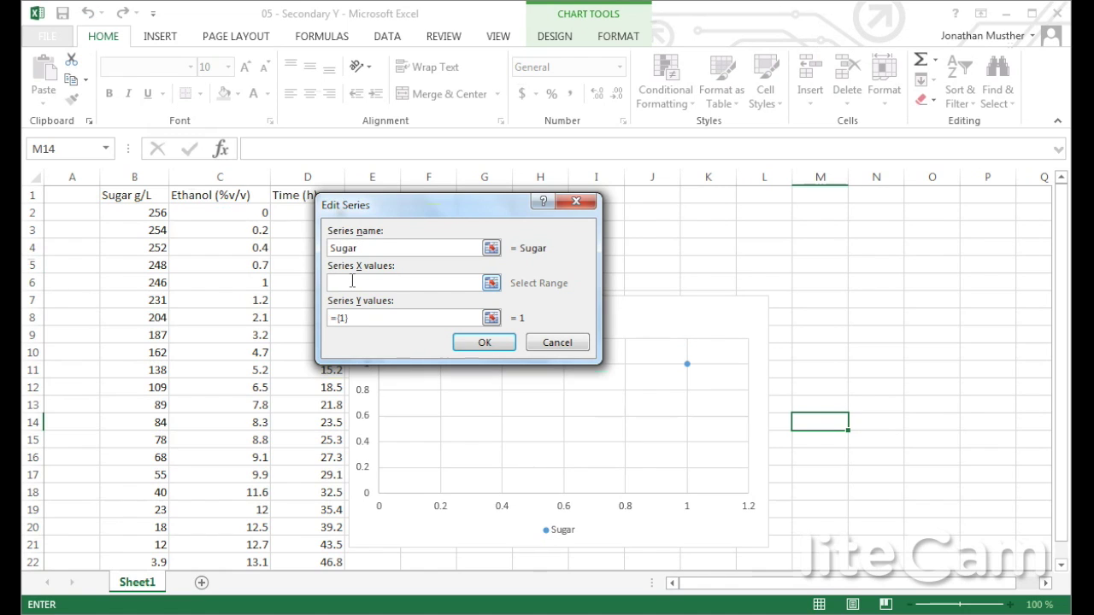
pyautogui.moveTo(294, 213); pyautogui.dragTo(310, 526)
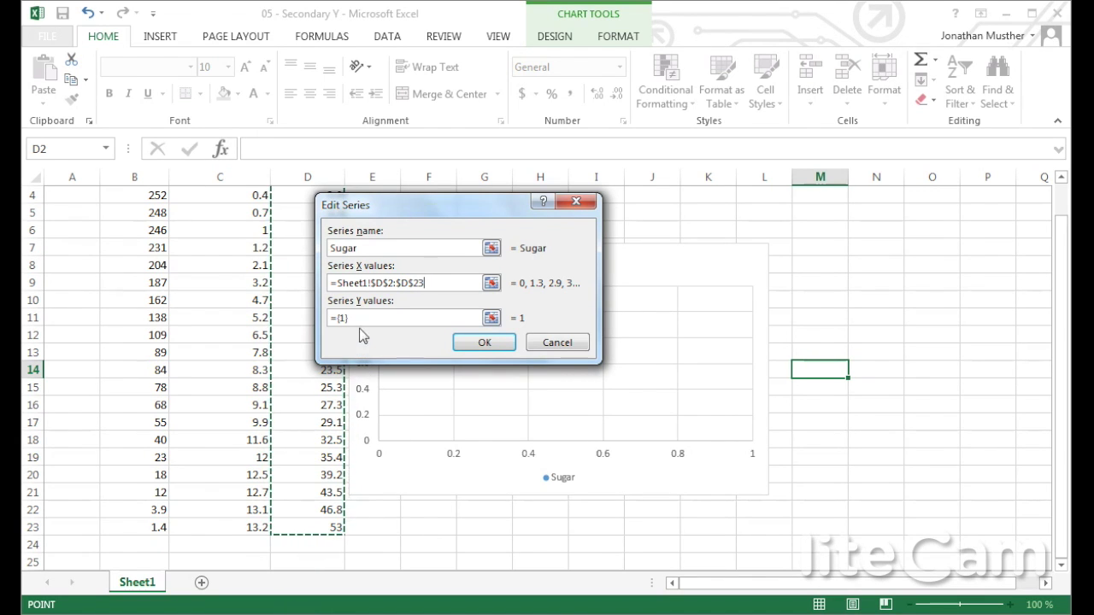
pyautogui.moveTo(330, 318); pyautogui.dragTo(344, 317)
pyautogui.press('Delete')
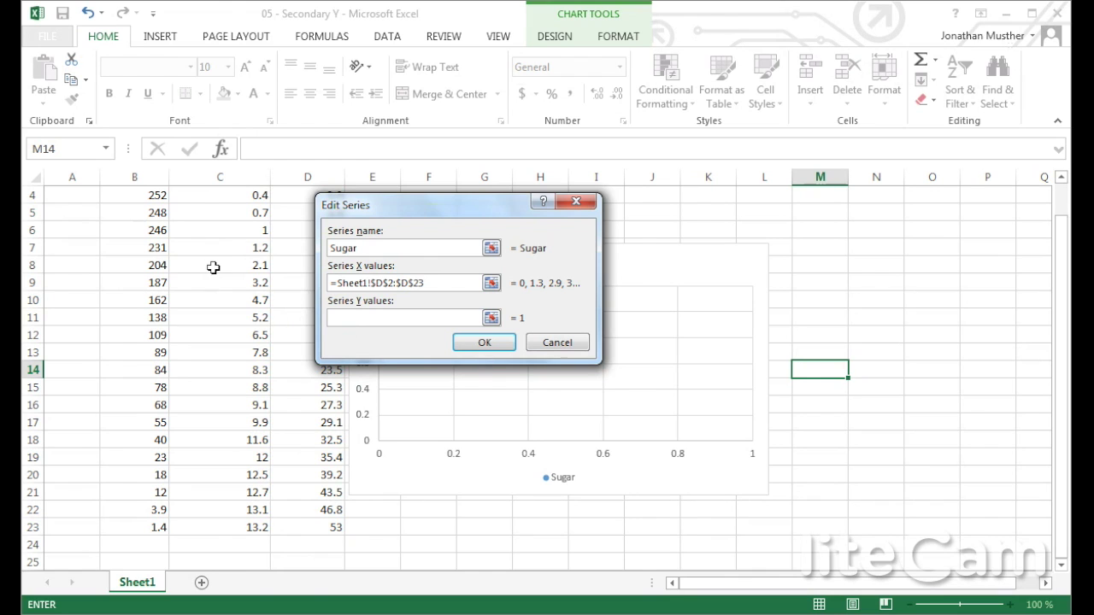
pyautogui.scroll(1, 213, 267)
pyautogui.moveTo(154, 212); pyautogui.dragTo(146, 542)
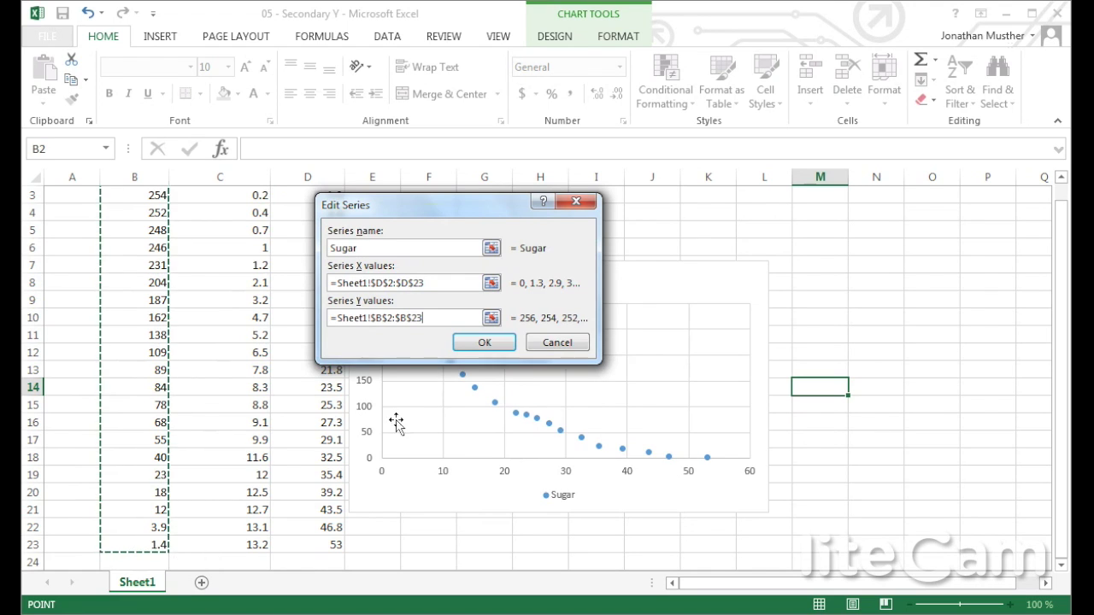
pyautogui.click(481, 343)
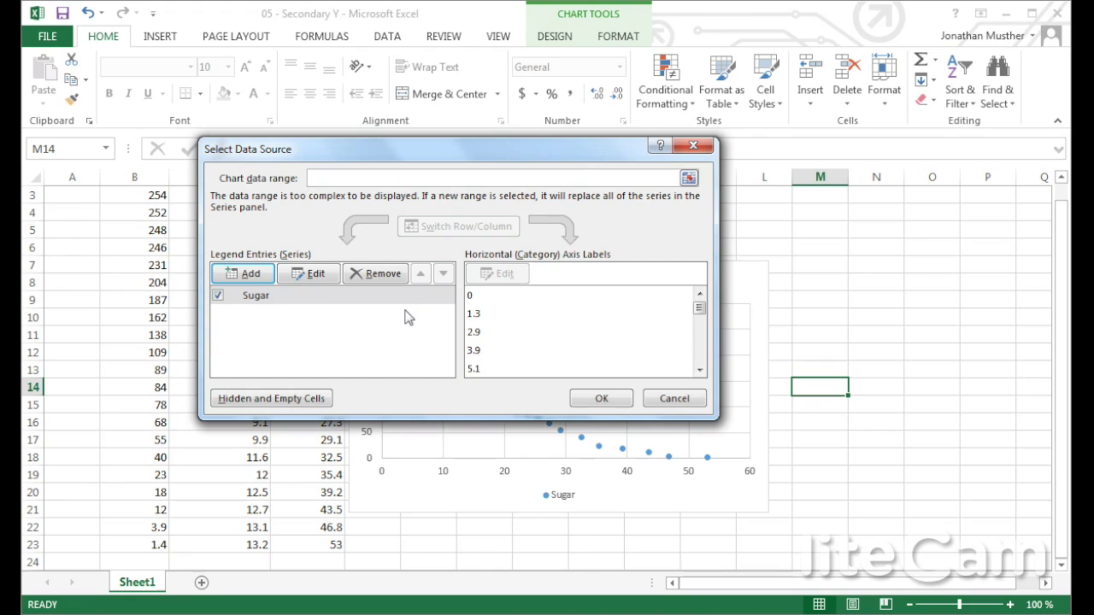
pyautogui.click(252, 274)
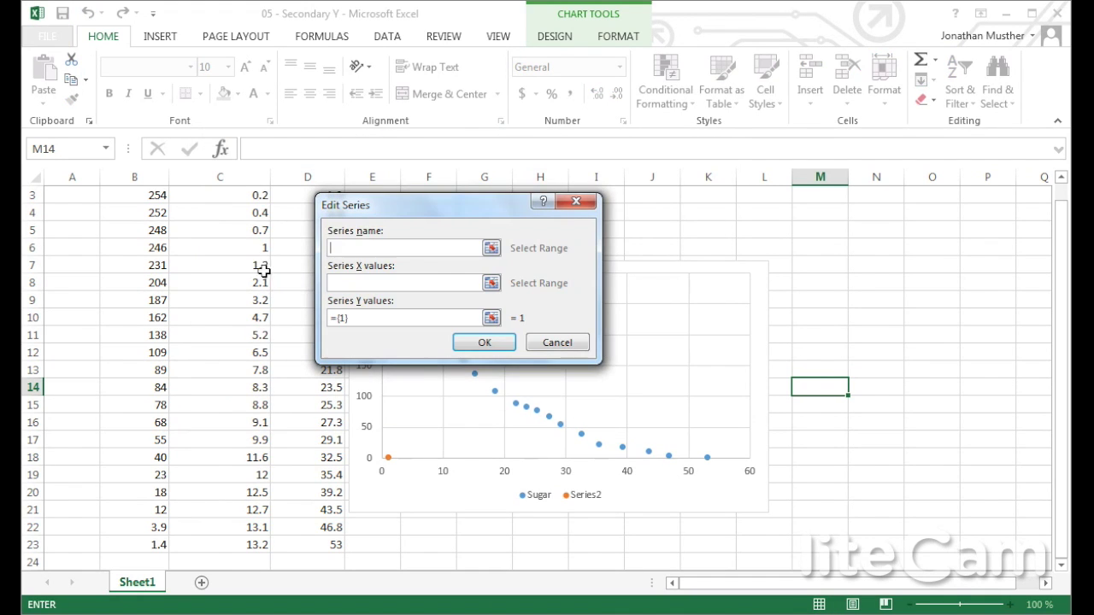
# Step: Add an Ethanol series with X values D2:D23 and Y values C2:C23, then apply it
pyautogui.write('Ethanol')
pyautogui.click(366, 285)
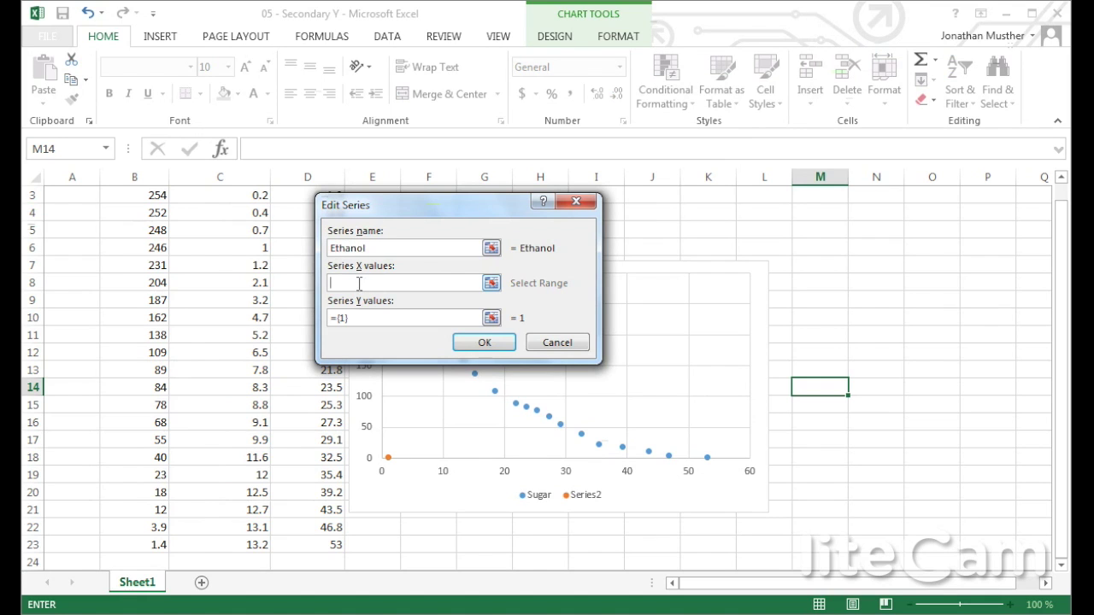
pyautogui.scroll(1, 220, 248)
pyautogui.moveTo(283, 215); pyautogui.dragTo(338, 547)
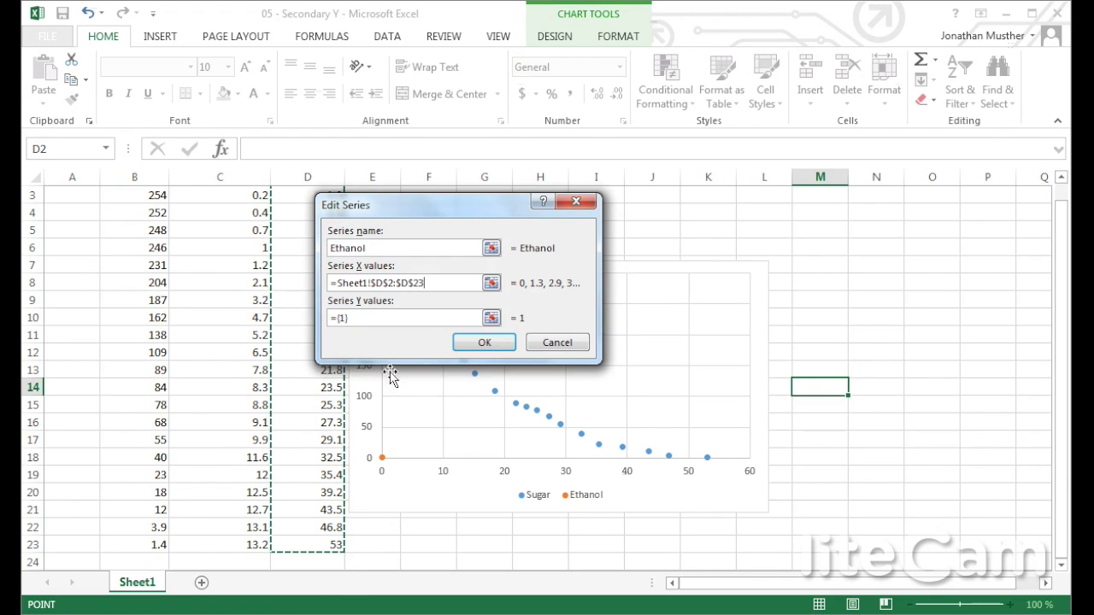
pyautogui.click(347, 318)
pyautogui.moveTo(346, 318); pyautogui.dragTo(329, 318)
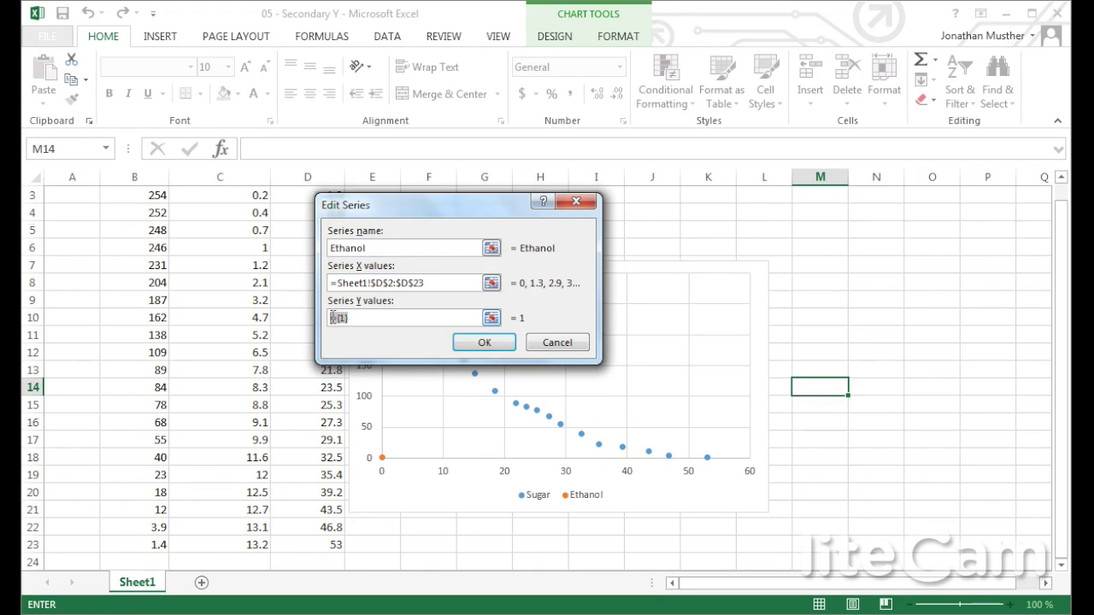
pyautogui.press('BackSpace')
pyautogui.scroll(1, 313, 317)
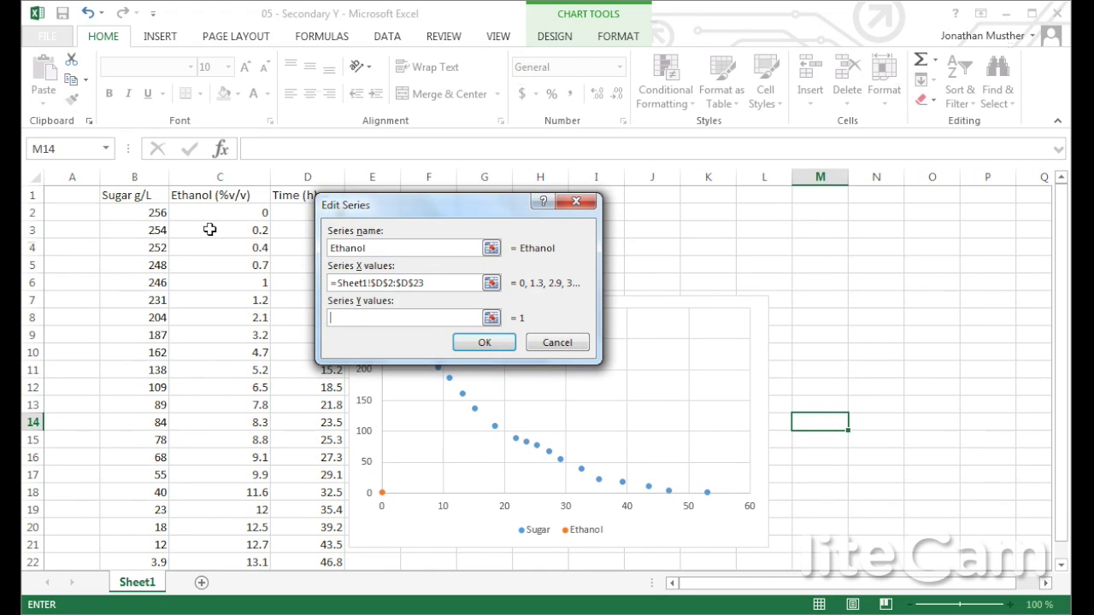
pyautogui.moveTo(214, 212); pyautogui.dragTo(225, 548)
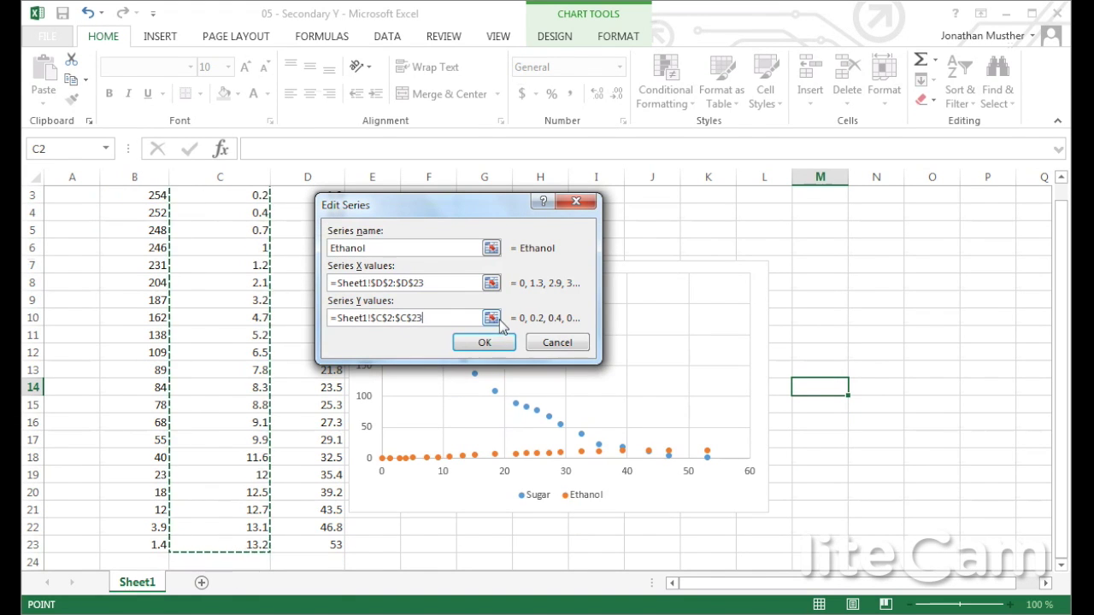
pyautogui.click(484, 342)
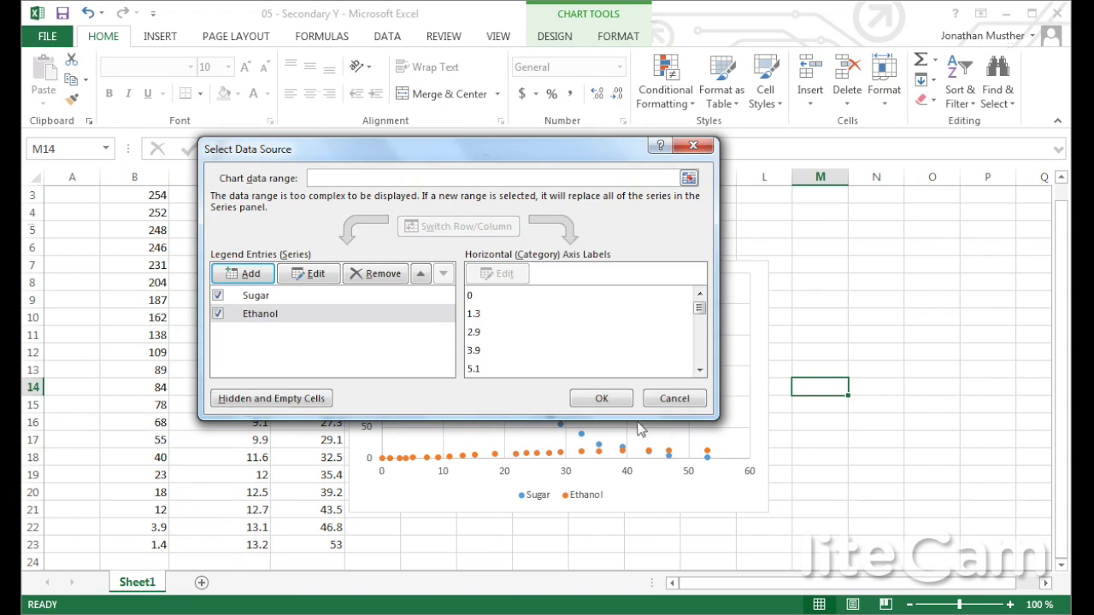
pyautogui.click(602, 398)
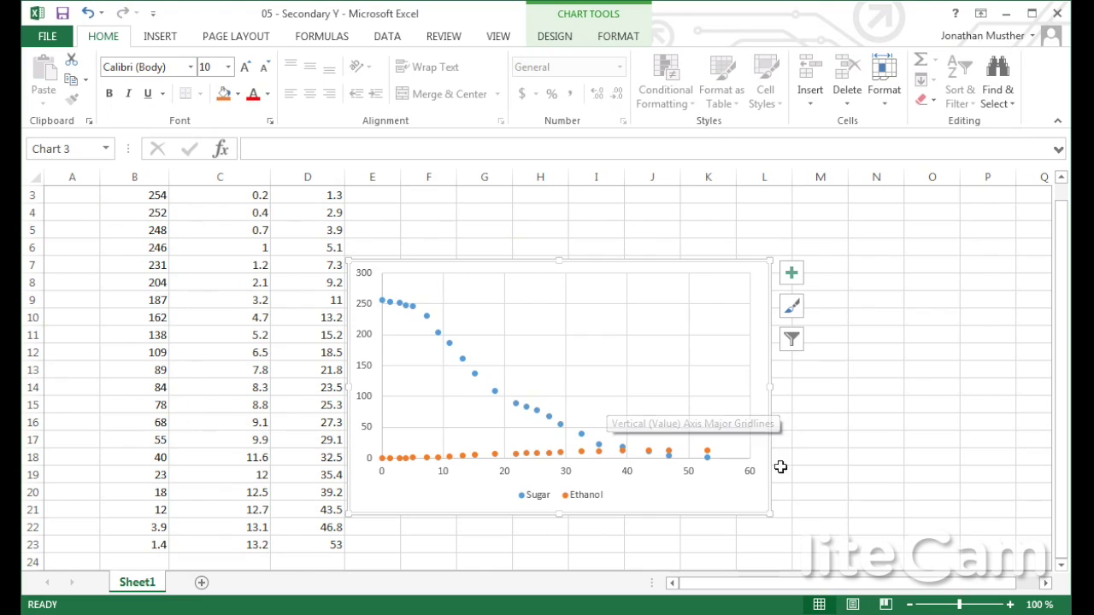
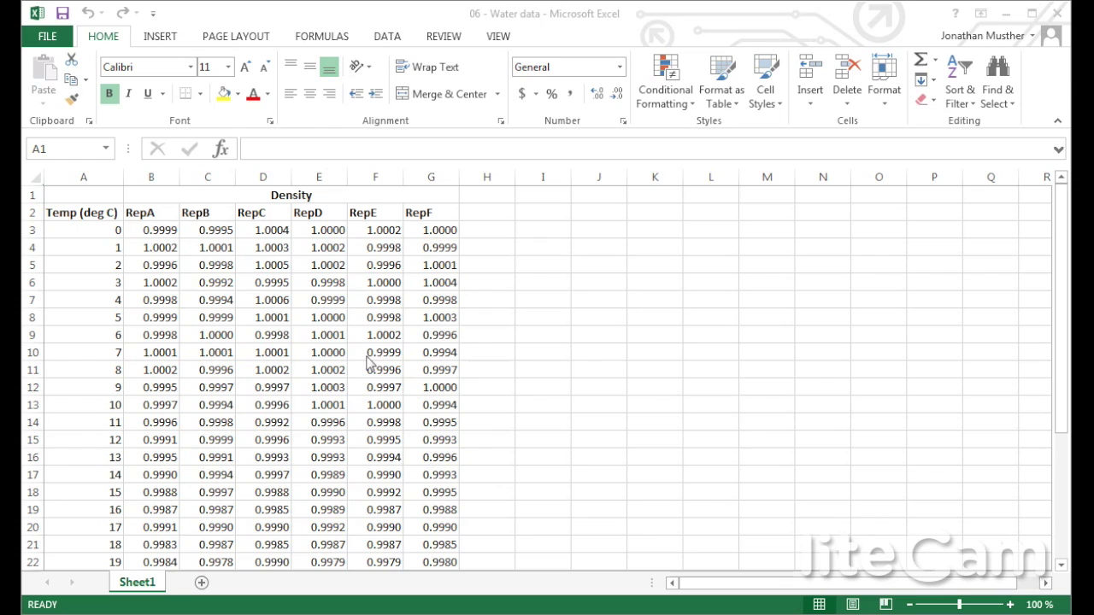
# Step: Select the merged Density title cell B1 and open the Insert Function dialog for it
pyautogui.click(101, 213)
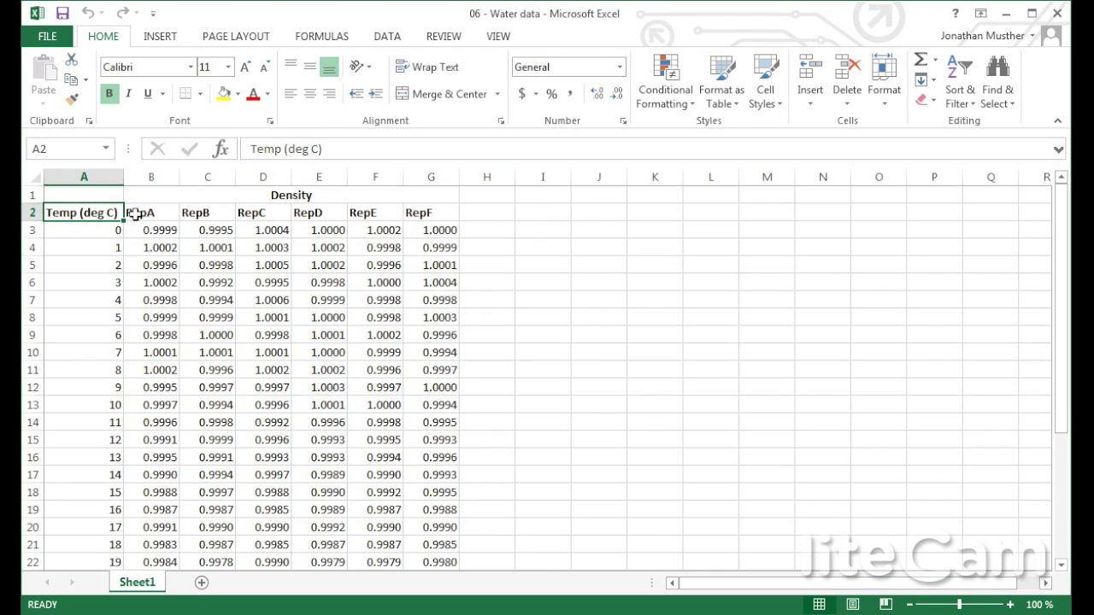
pyautogui.click(299, 196)
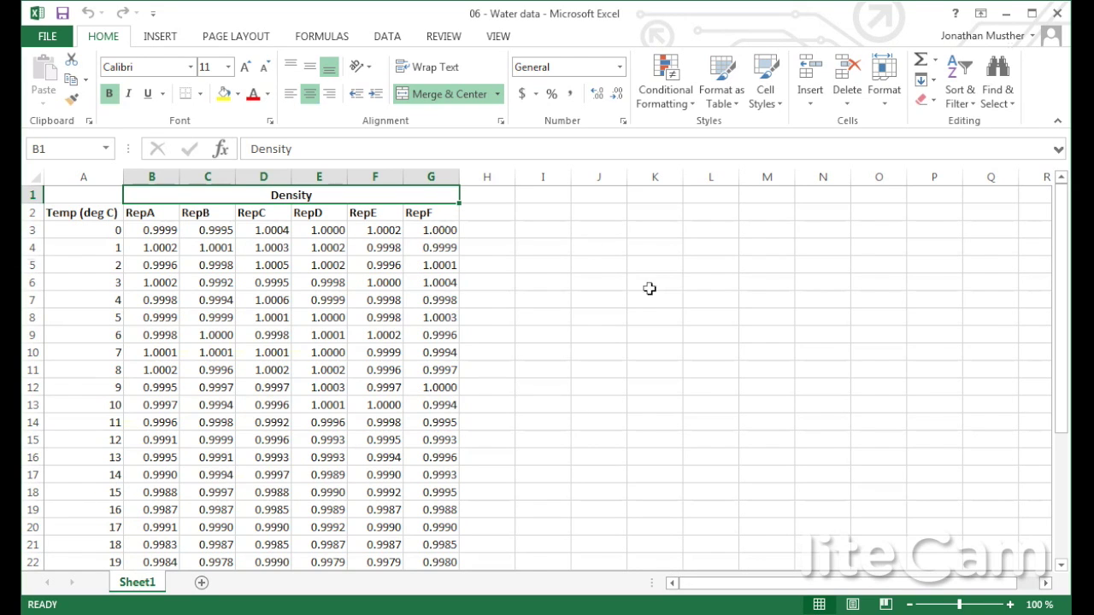
pyautogui.click(322, 36)
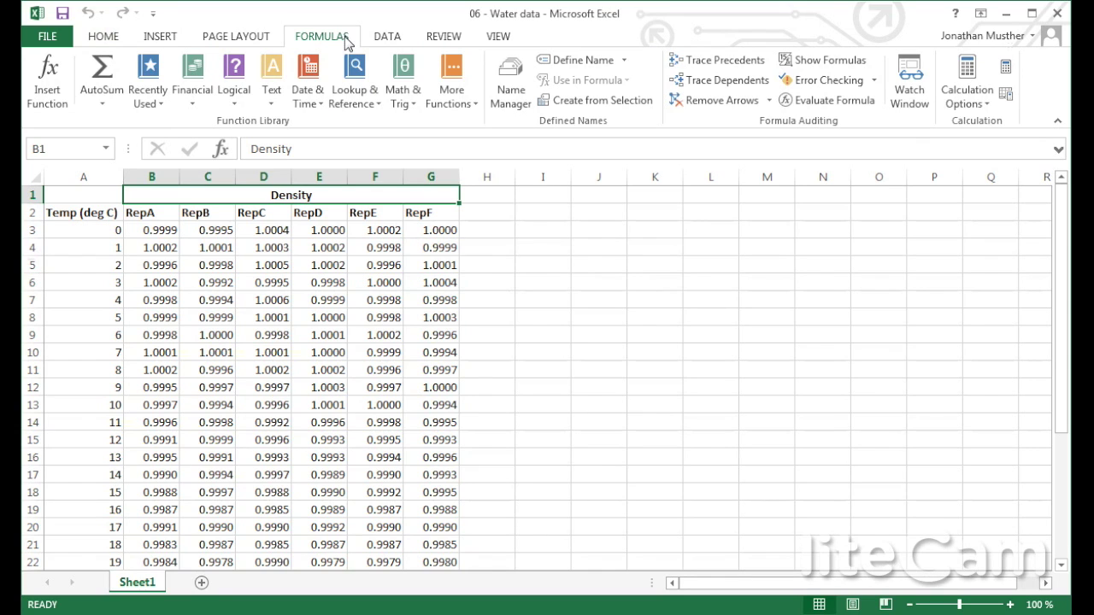
pyautogui.click(57, 97)
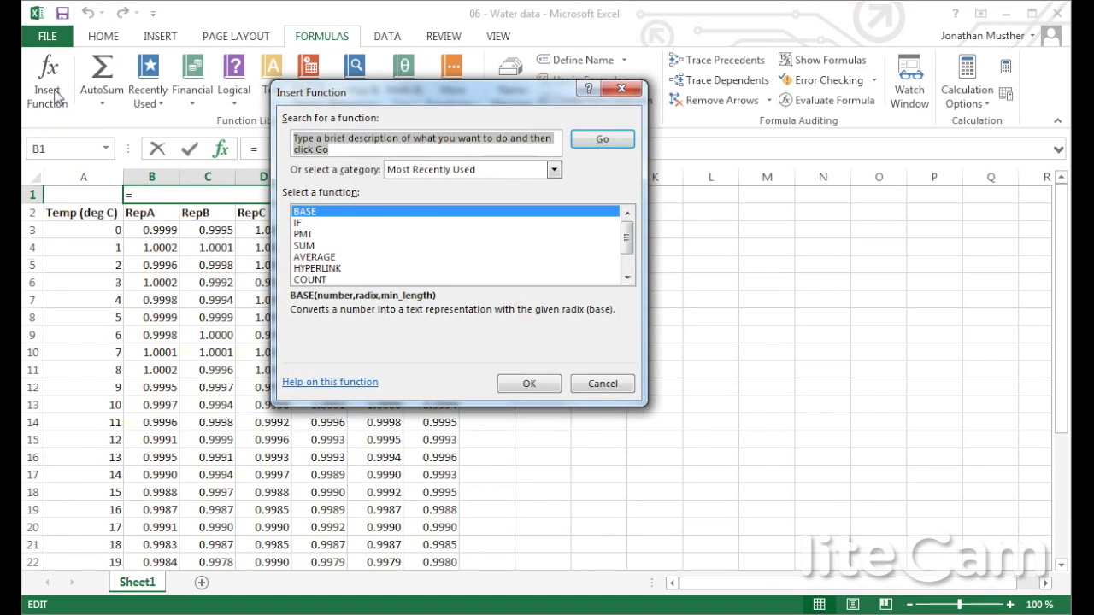
pyautogui.scroll(-1, 335, 264)
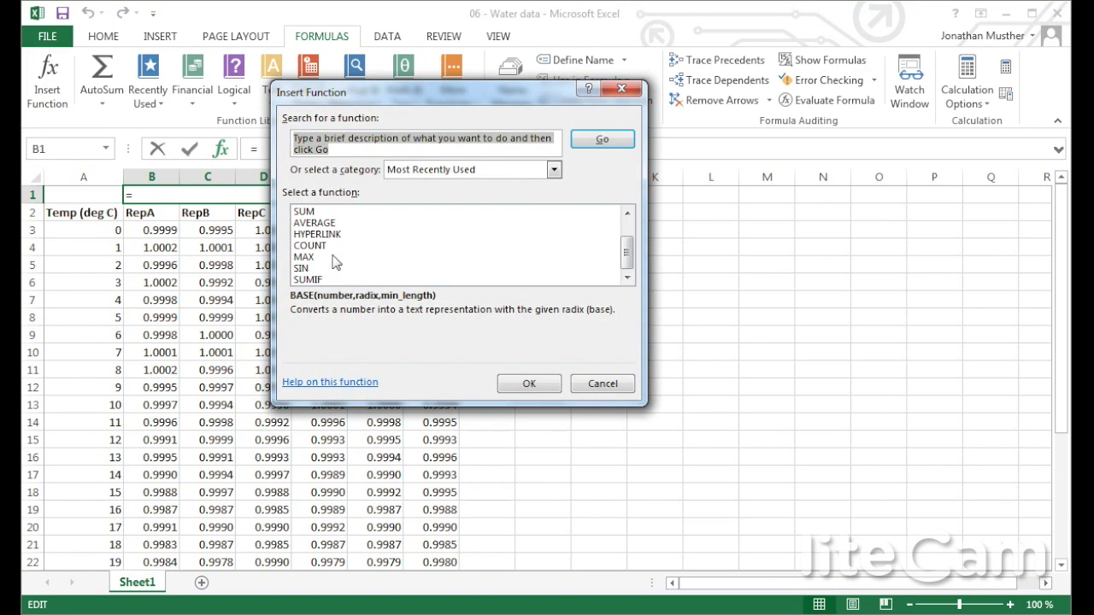
pyautogui.scroll(1, 335, 264)
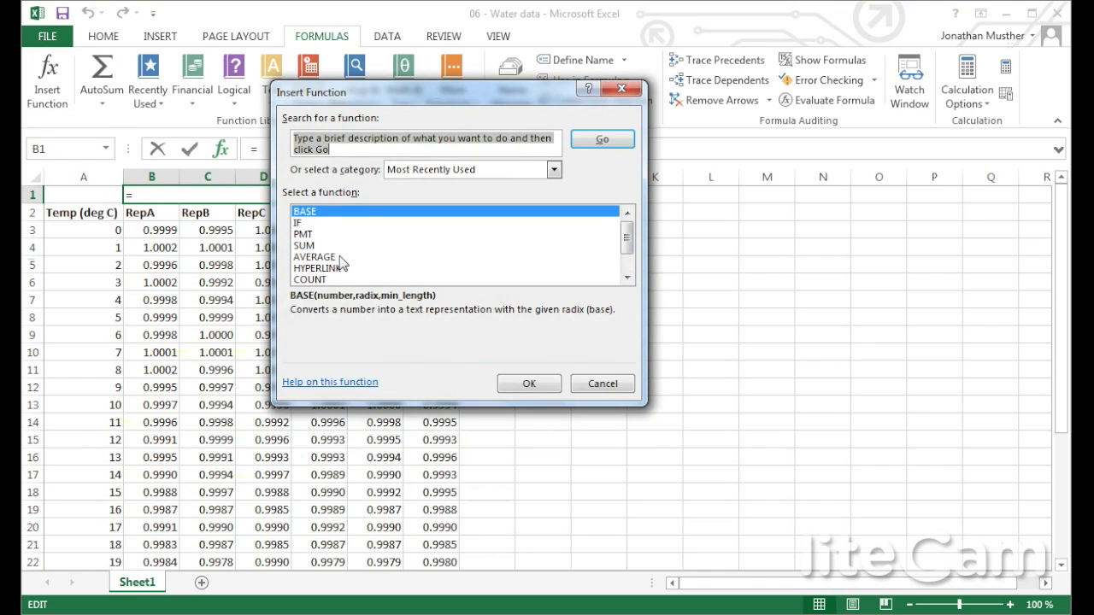
pyautogui.click(599, 382)
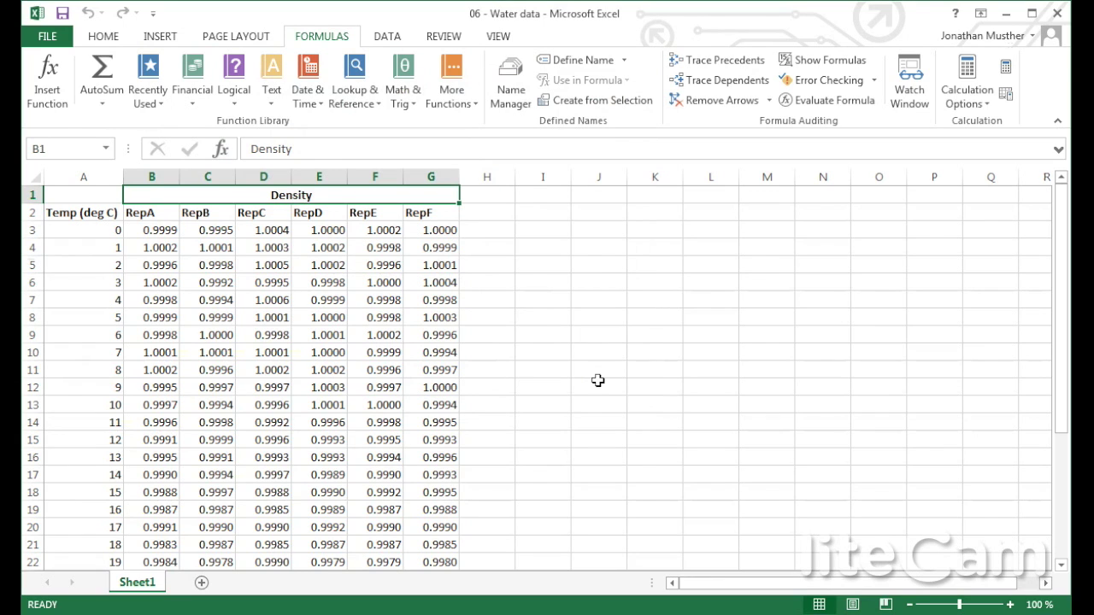
# Step: Search Excel Help for 'confidence interval' to list the statistical and compatibility function articles
pyautogui.click(956, 17)
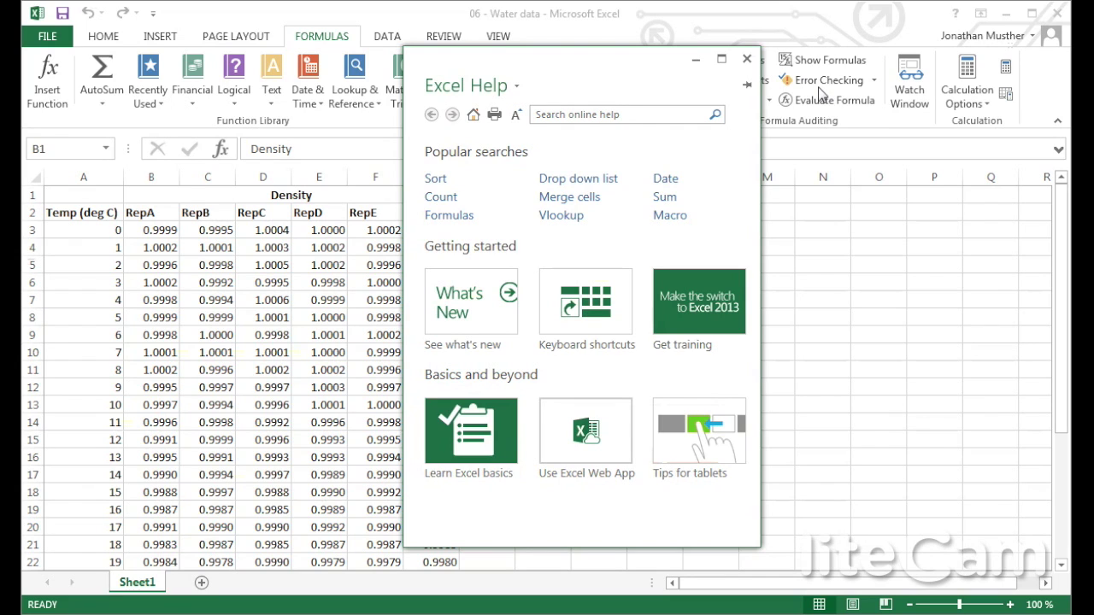
pyautogui.click(639, 112)
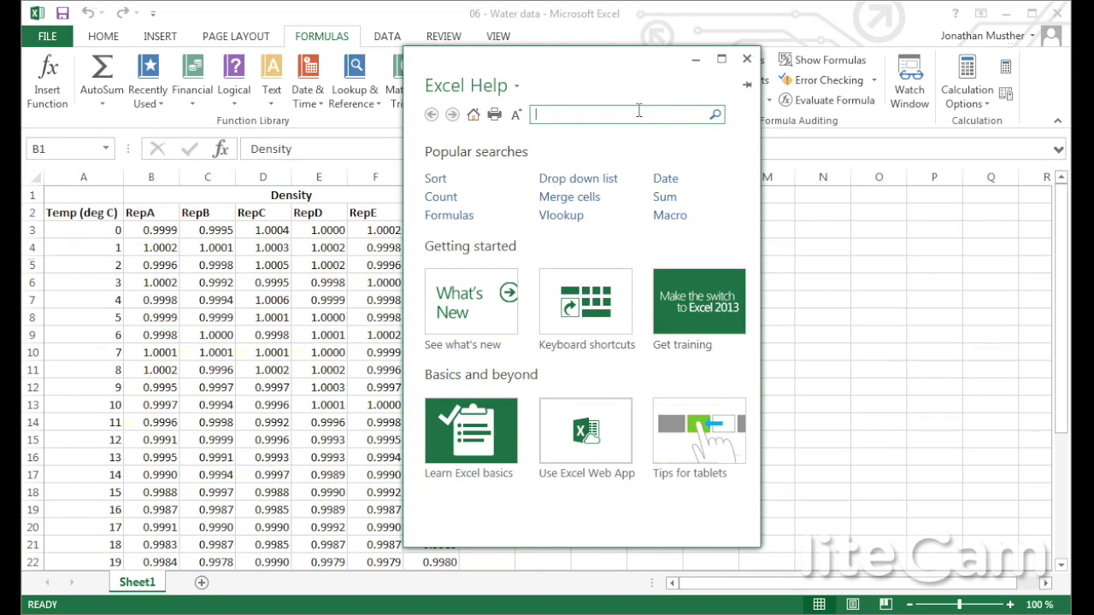
pyautogui.write('confidence inter')
pyautogui.write('val')
pyautogui.press('Return')
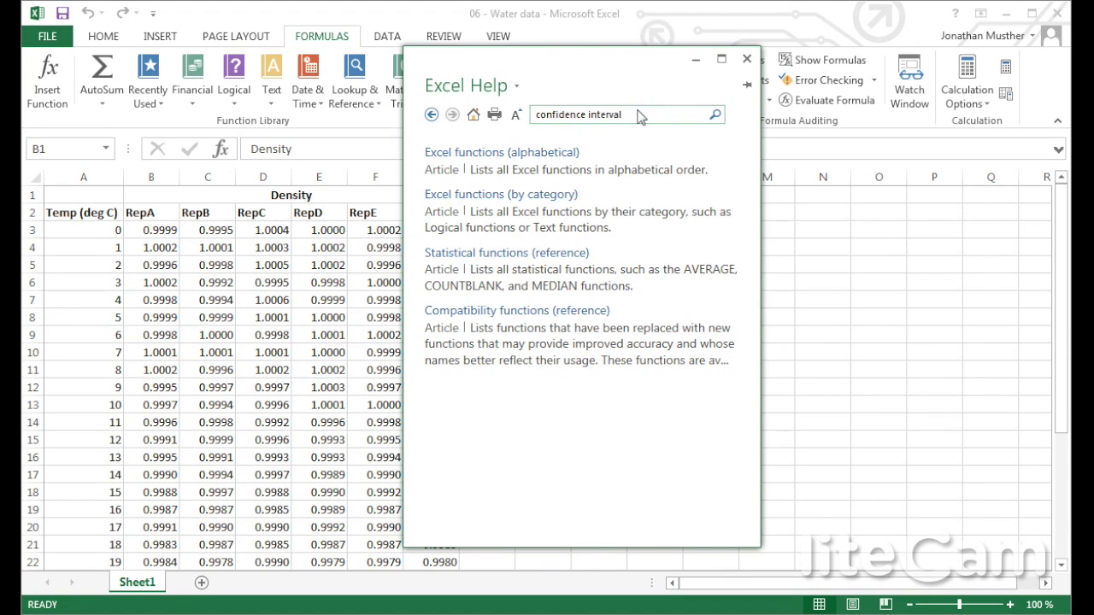